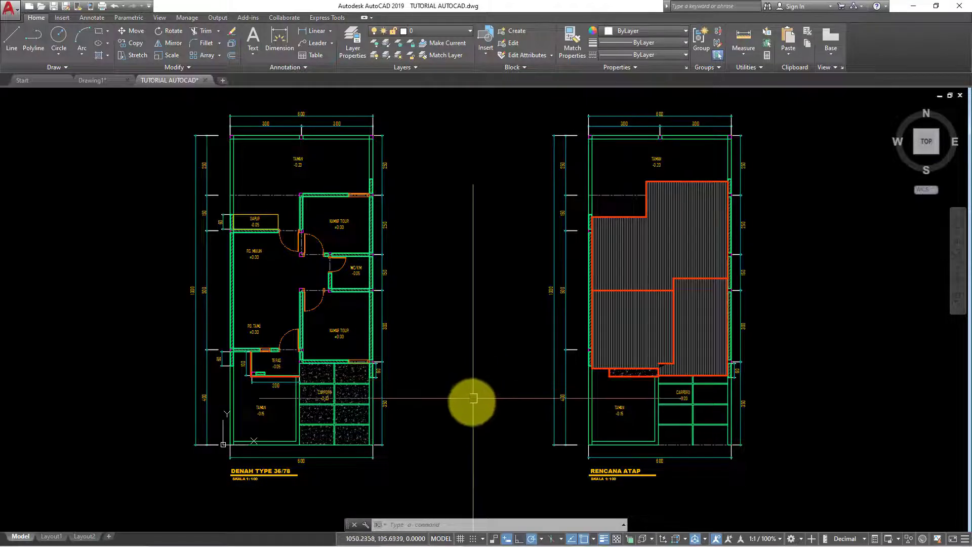
Step: Show the SketchUp house model in an angled perspective, then minimise SketchUp to return to AutoCAD
middle_drag(527, 449, 503, 451)
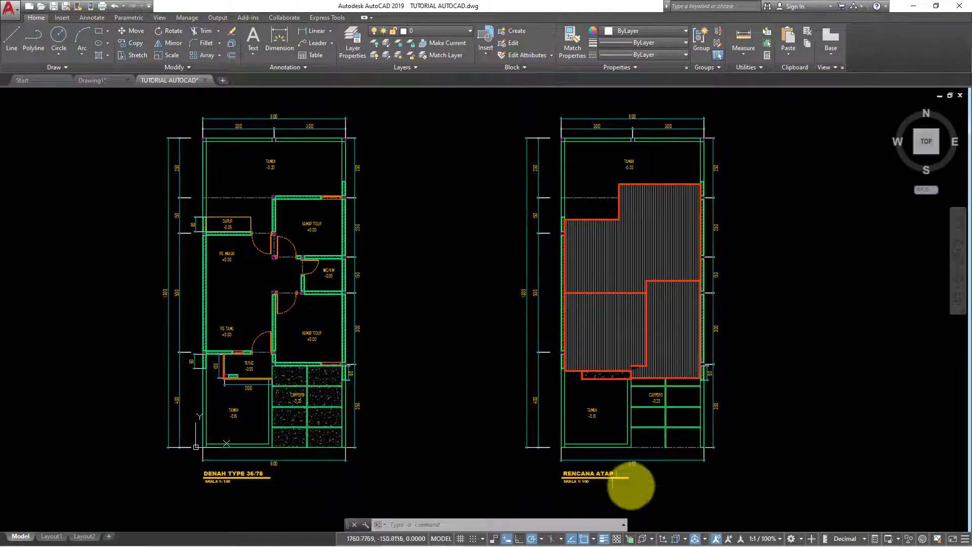
middle_drag(326, 487, 338, 463)
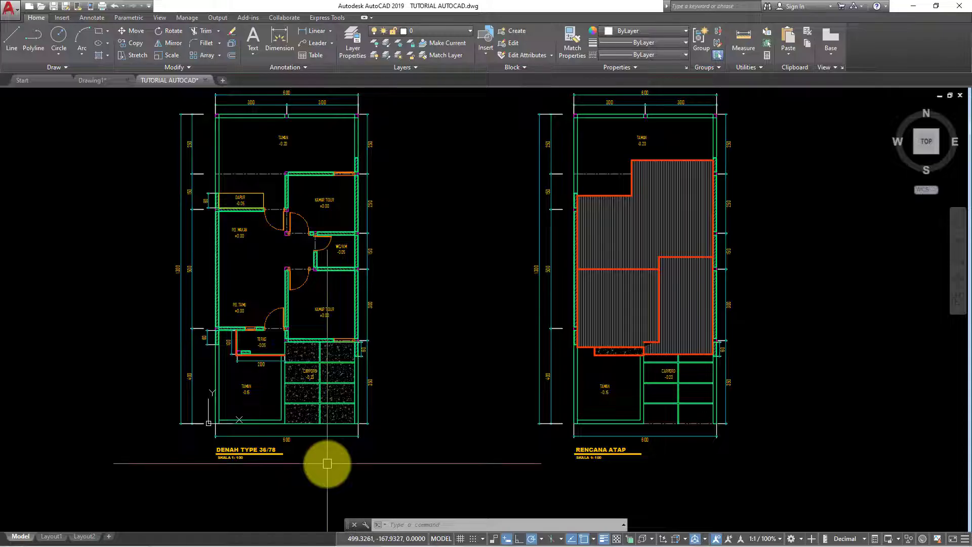
mouse_move(562, 539)
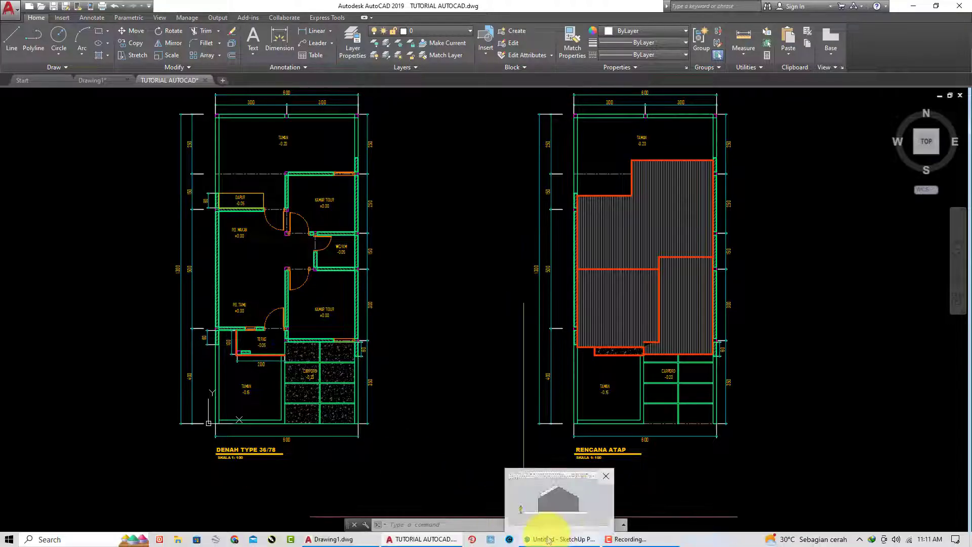
click(548, 539)
scroll(405, 354, down, 2)
scroll(377, 320, up, 2)
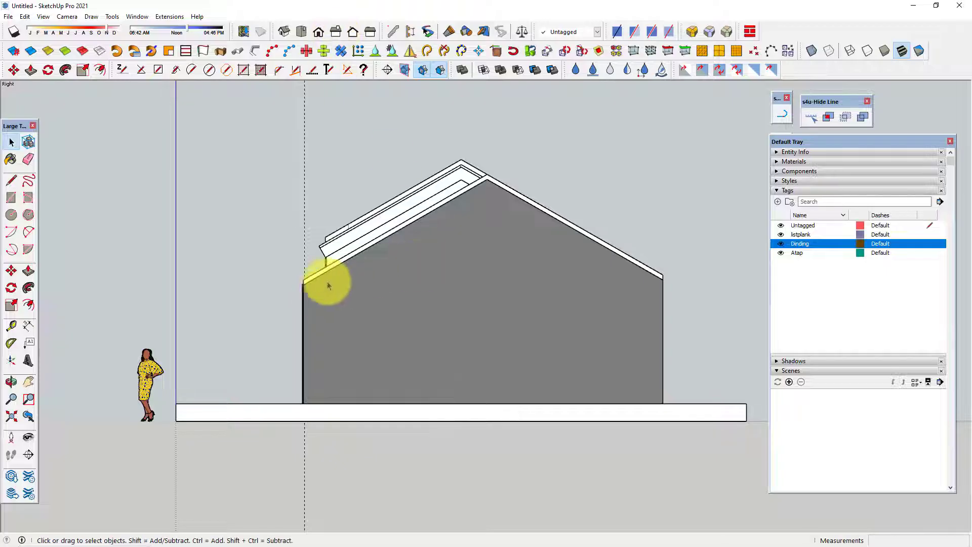
mouse_move(380, 229)
middle_down()
mouse_move(449, 278)
mouse_move(441, 283)
middle_up()
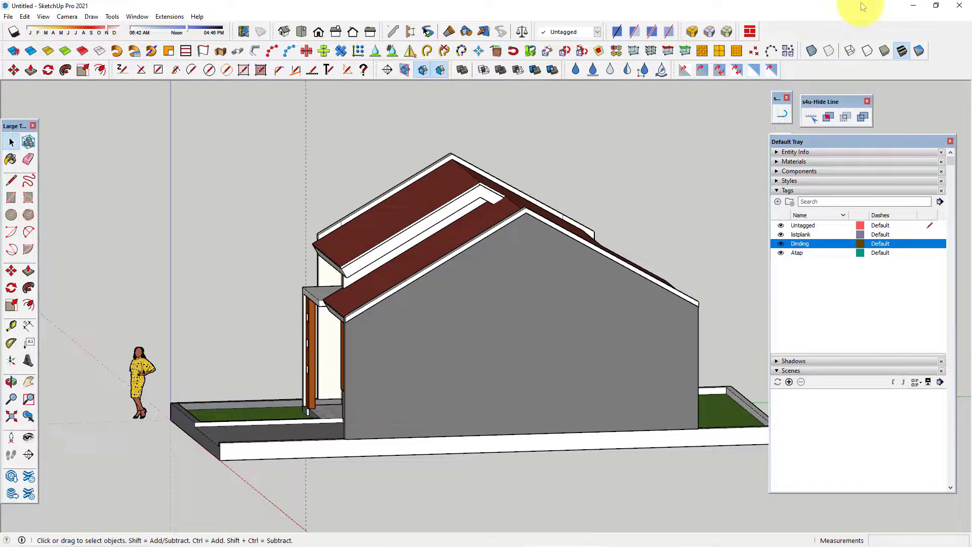
click(915, 7)
mouse_move(471, 243)
middle_down()
mouse_move(354, 280)
mouse_move(465, 271)
middle_up()
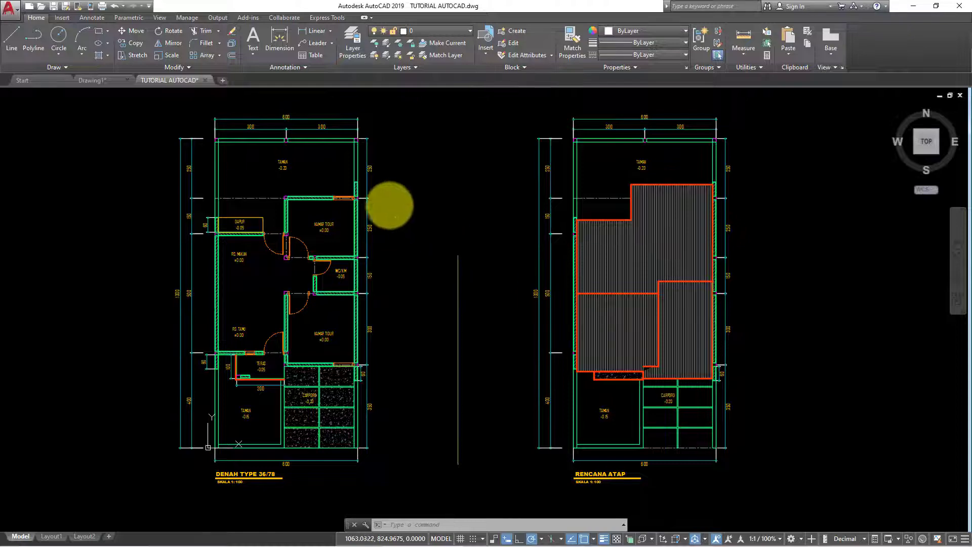
scroll(523, 321, up, 2)
scroll(540, 318, up, 1)
scroll(538, 314, down, 1)
scroll(538, 315, down, 2)
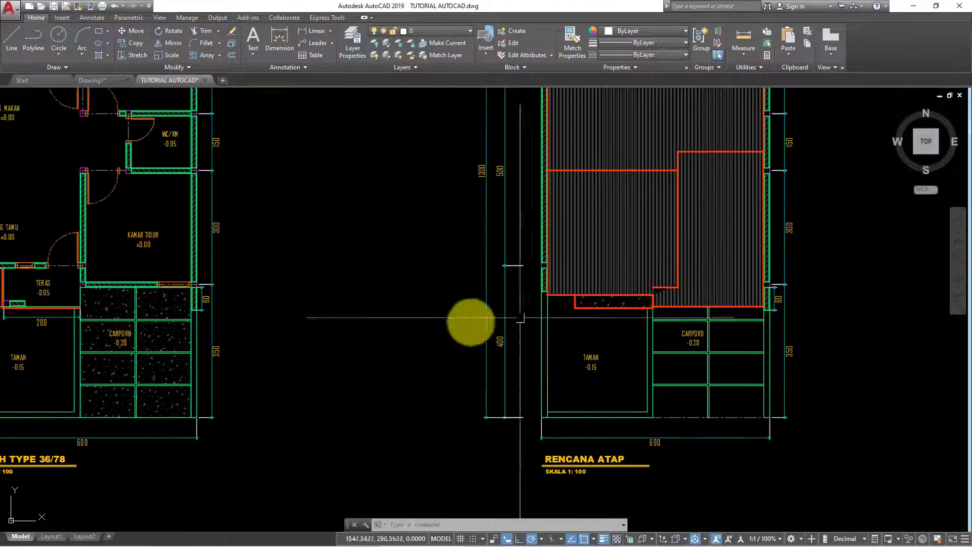
scroll(525, 324, up, 2)
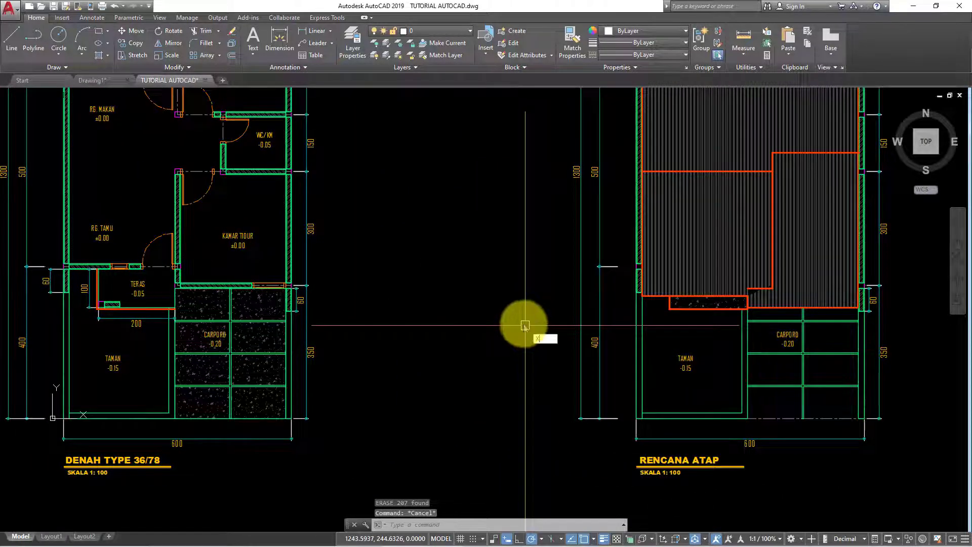
text(l)
key(Return)
text(h)
key(Return)
scroll(749, 298, up, 2)
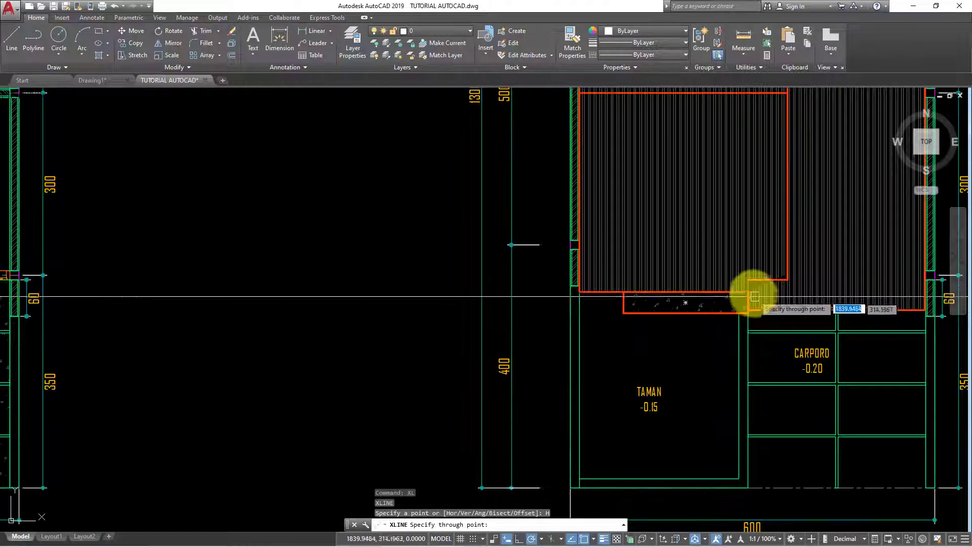
scroll(750, 283, down, 2)
scroll(752, 282, down, 2)
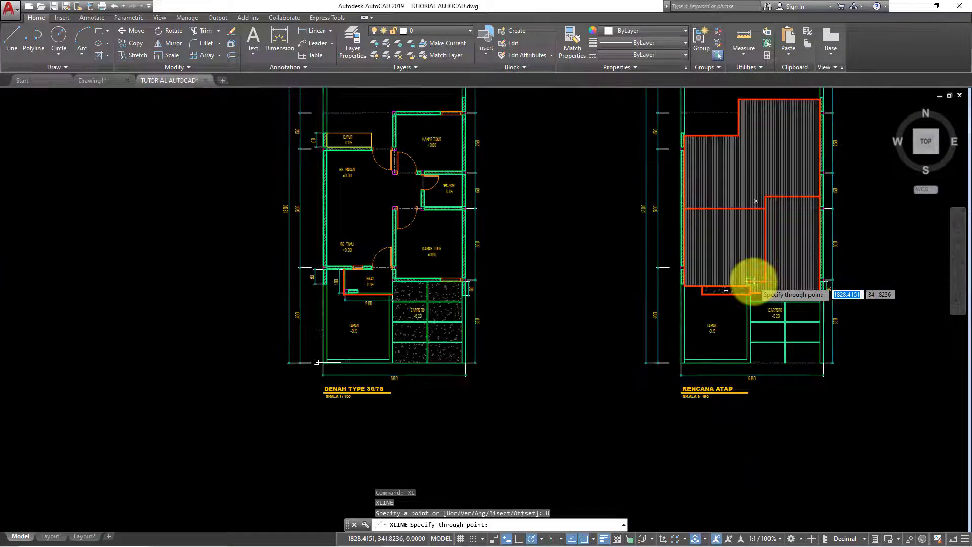
scroll(749, 279, up, 1)
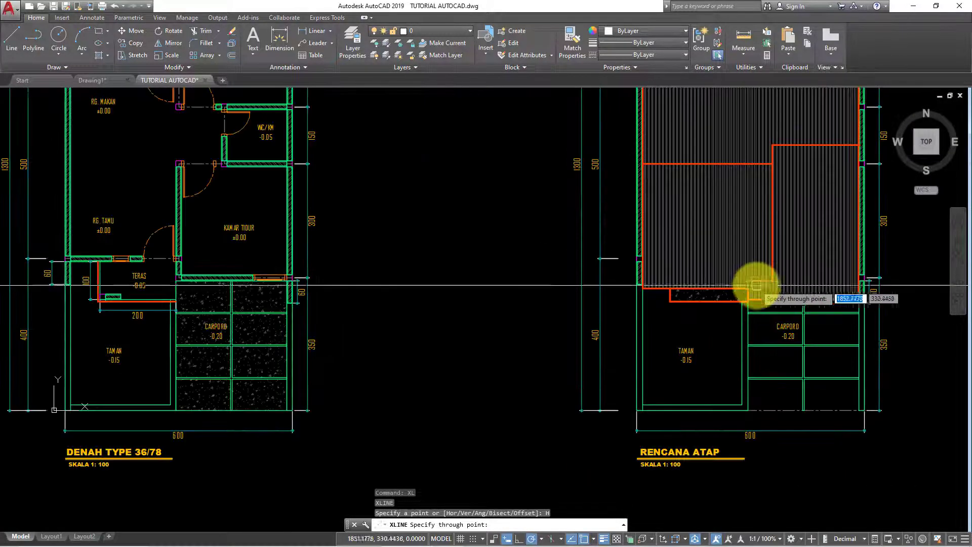
scroll(744, 279, up, 3)
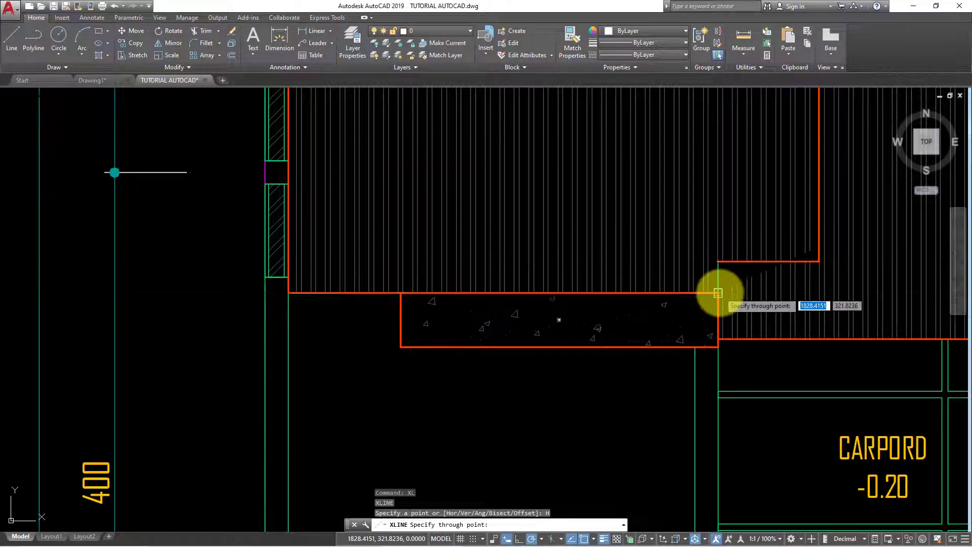
key(Escape)
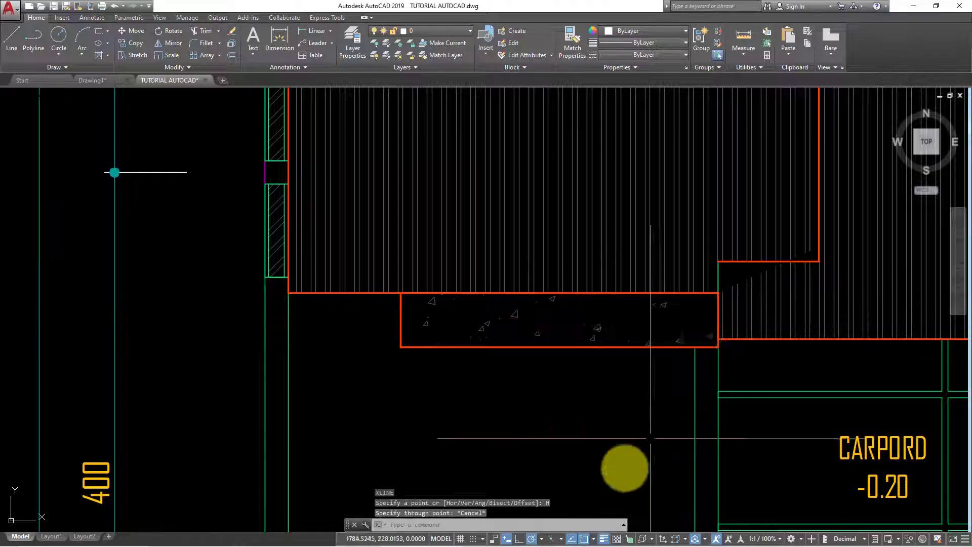
scroll(587, 516, down, 4)
Step: Bring up the SketchUp house model and zoom in on the stacked roof eaves above the porch
click(559, 543)
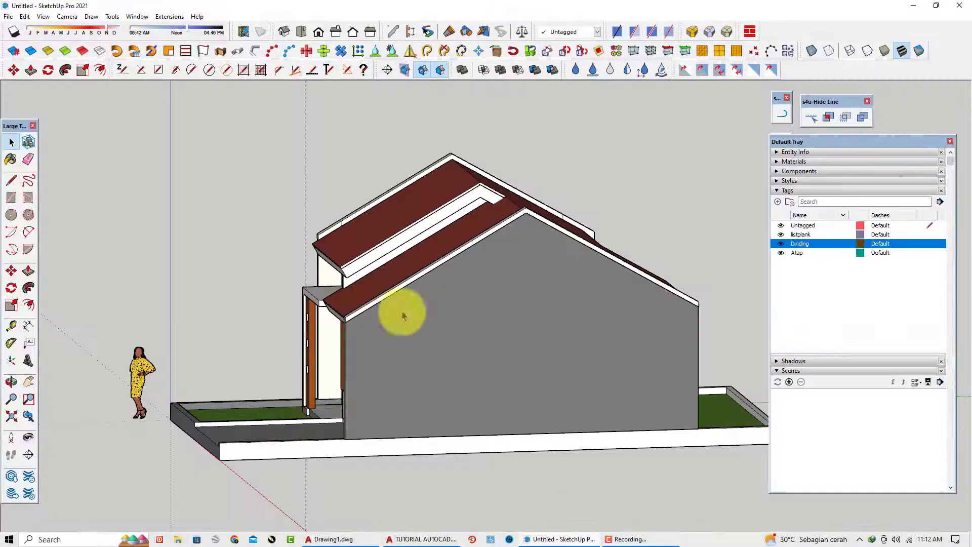
scroll(342, 235, up, 3)
scroll(321, 278, up, 3)
scroll(330, 271, up, 2)
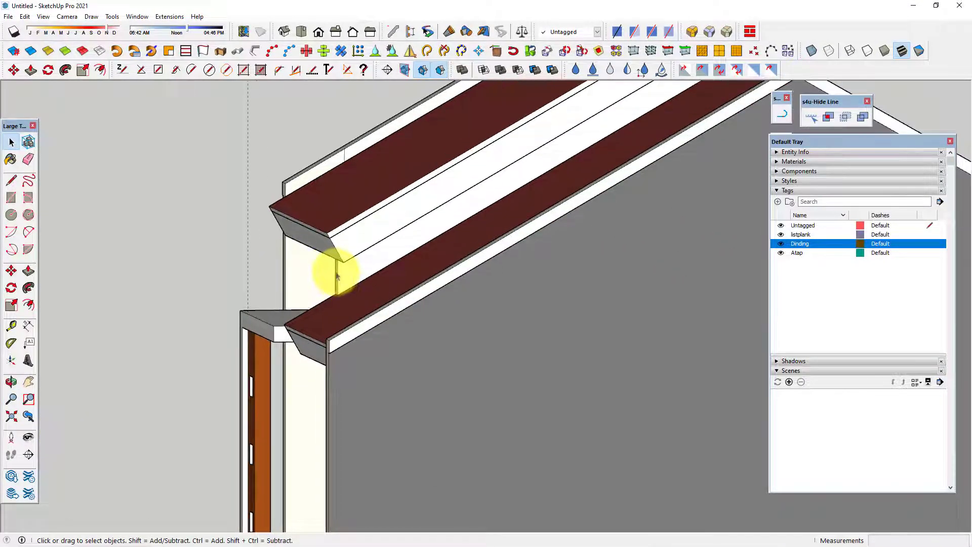
scroll(337, 271, up, 1)
scroll(325, 260, up, 1)
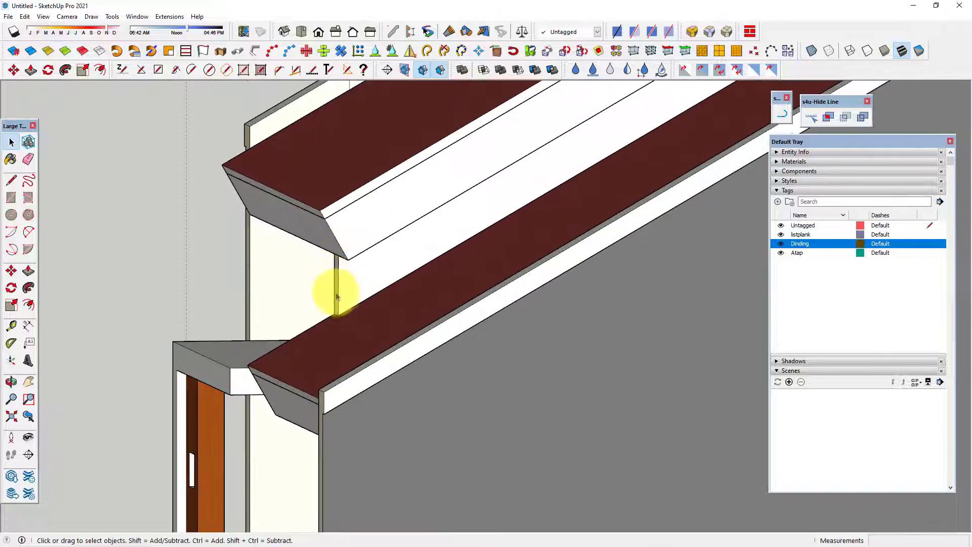
scroll(338, 296, down, 1)
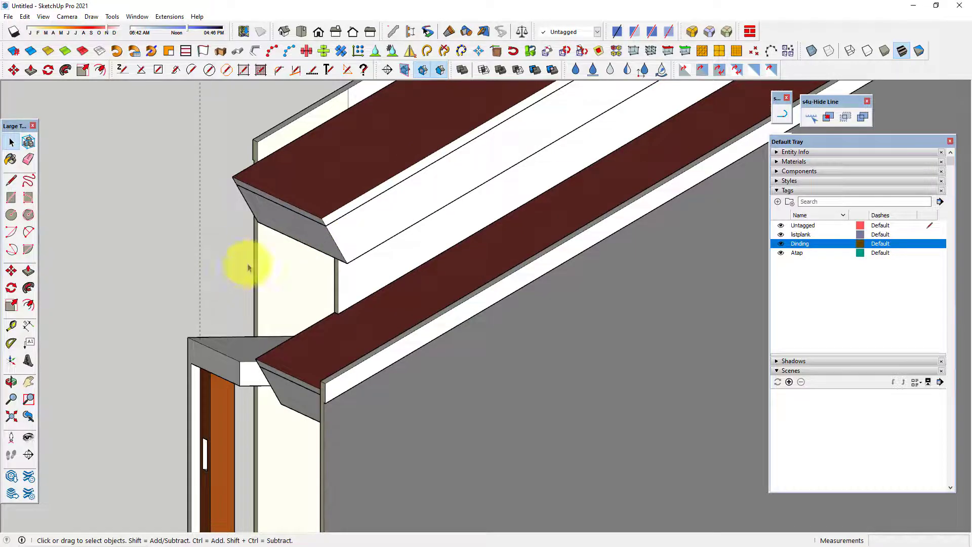
Step: Minimise SketchUp and frame both the Denah Type 36/78 floor plan and roof plan in AutoCAD
click(912, 6)
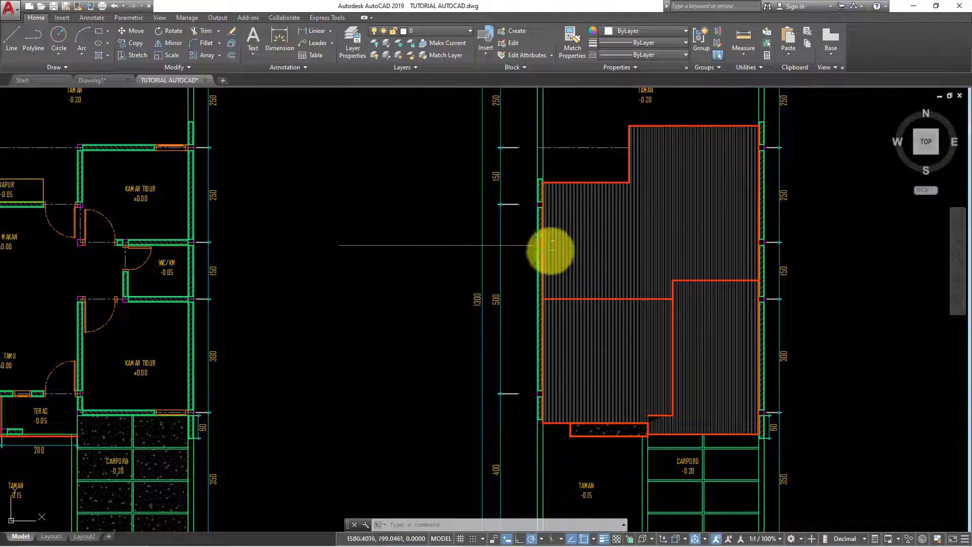
scroll(597, 294, down, 3)
scroll(608, 354, up, 5)
scroll(456, 310, up, 2)
scroll(385, 268, down, 4)
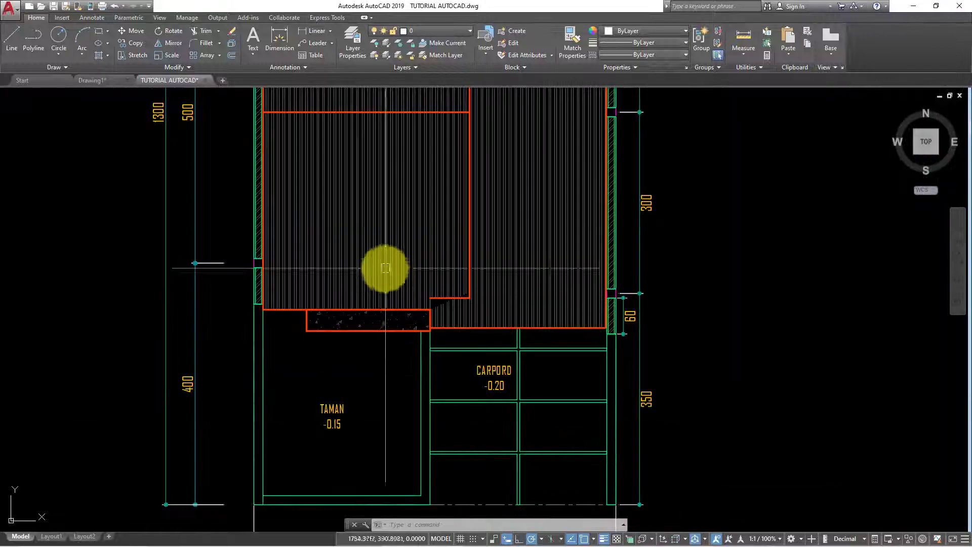
scroll(365, 306, up, 2)
scroll(362, 302, up, 2)
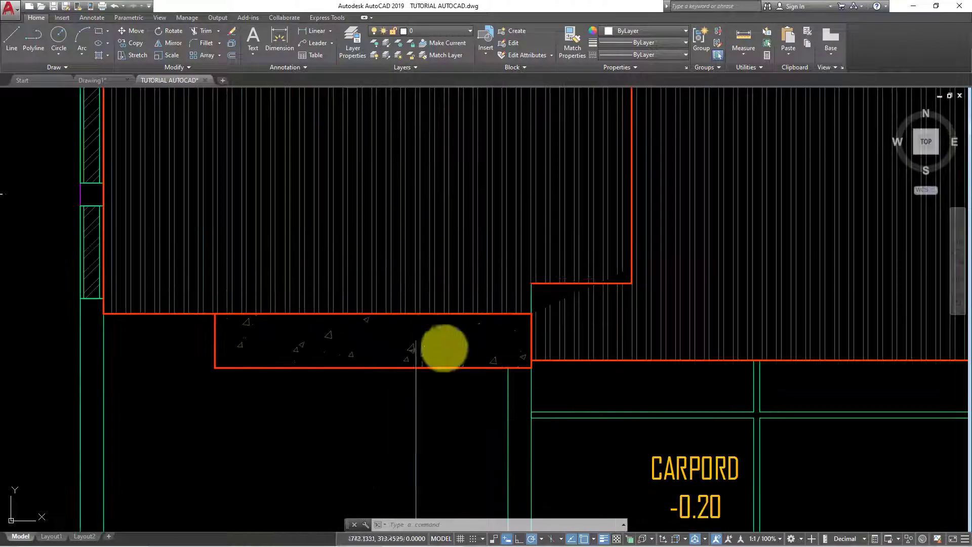
scroll(306, 312, down, 2)
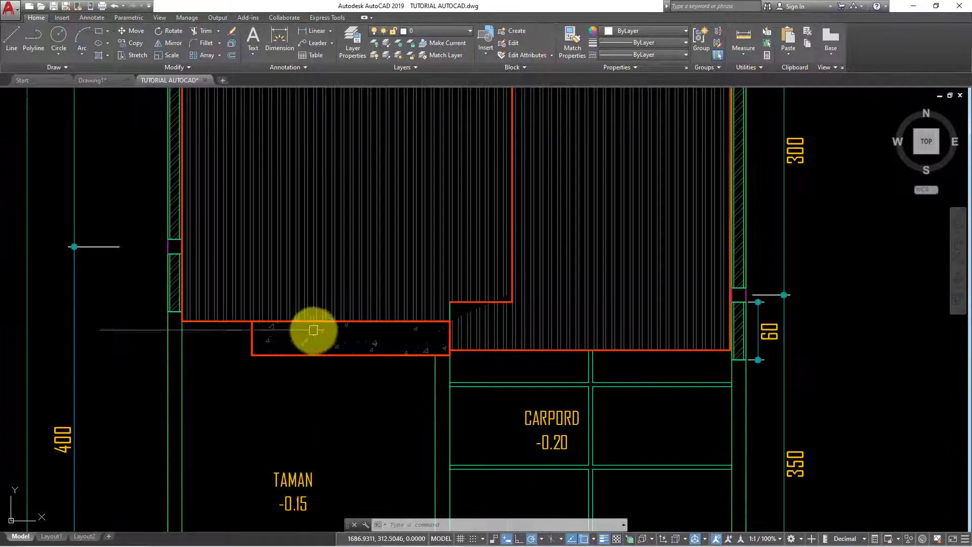
scroll(380, 304, down, 4)
middle_drag(450, 282, 716, 300)
scroll(511, 283, down, 4)
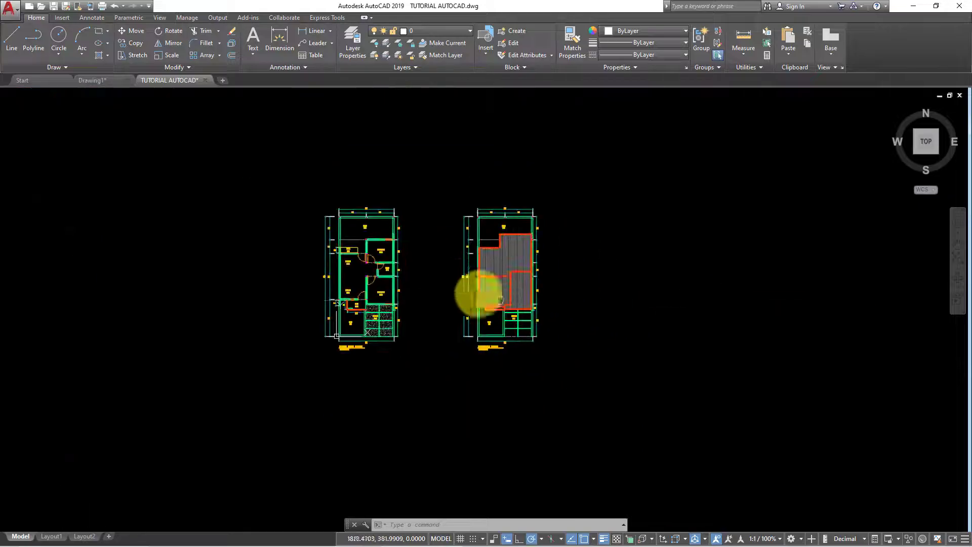
mouse_move(402, 278)
middle_down()
mouse_move(282, 299)
mouse_move(454, 294)
middle_up()
scroll(282, 299, up, 2)
Step: Copy both plans to a spot above and right of the originals
click(246, 206)
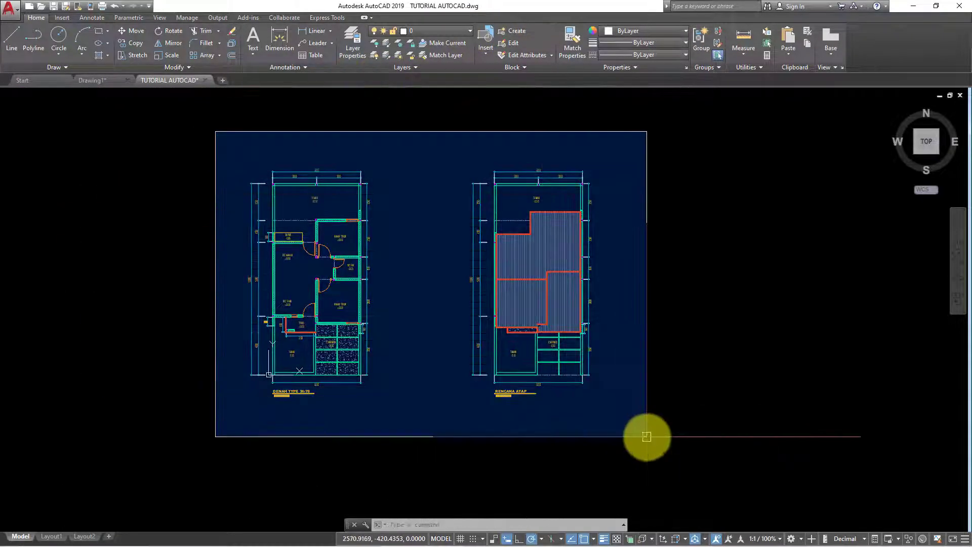
click(673, 452)
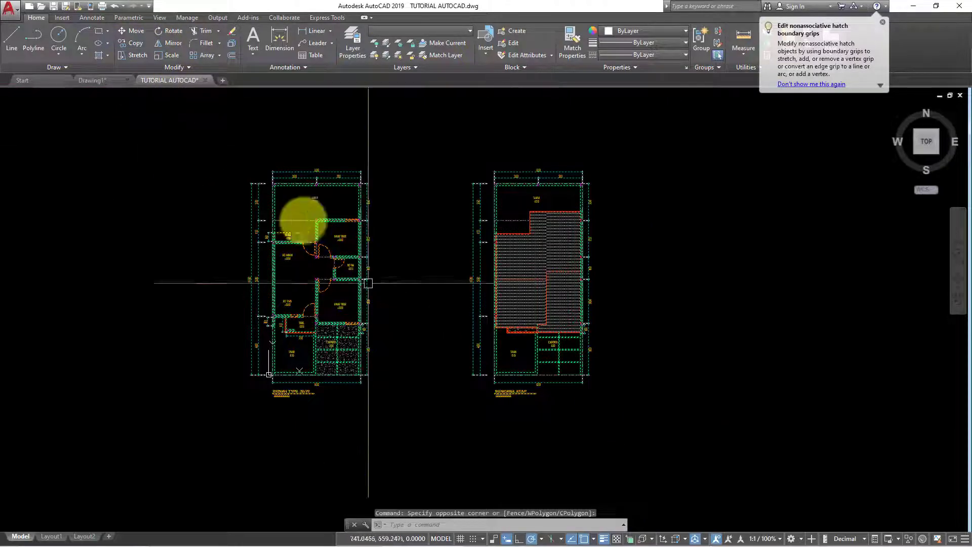
click(135, 43)
scroll(426, 291, down, 3)
click(426, 291)
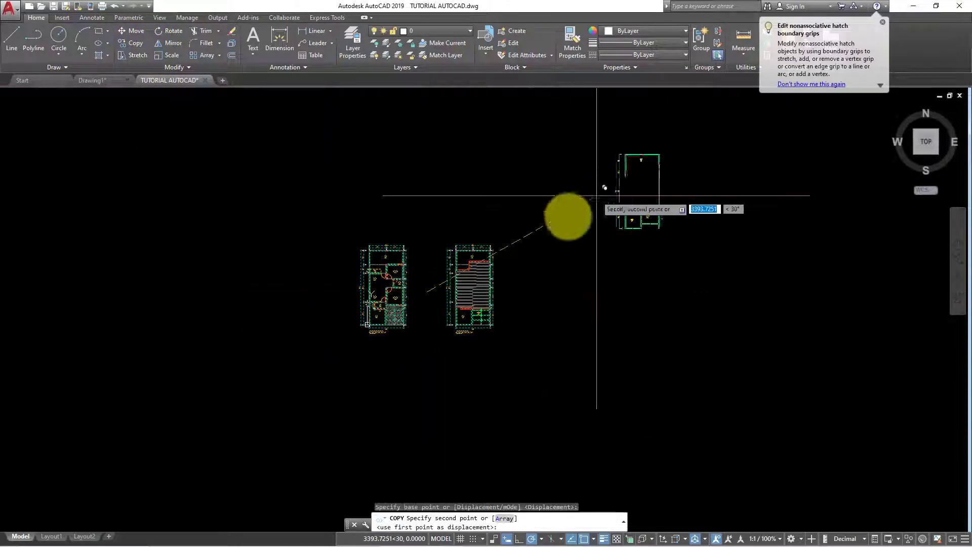
middle_drag(624, 156, 462, 233)
click(481, 223)
key(Escape)
Step: Rotate the copied plans -90 degrees so they lie horizontal
click(392, 151)
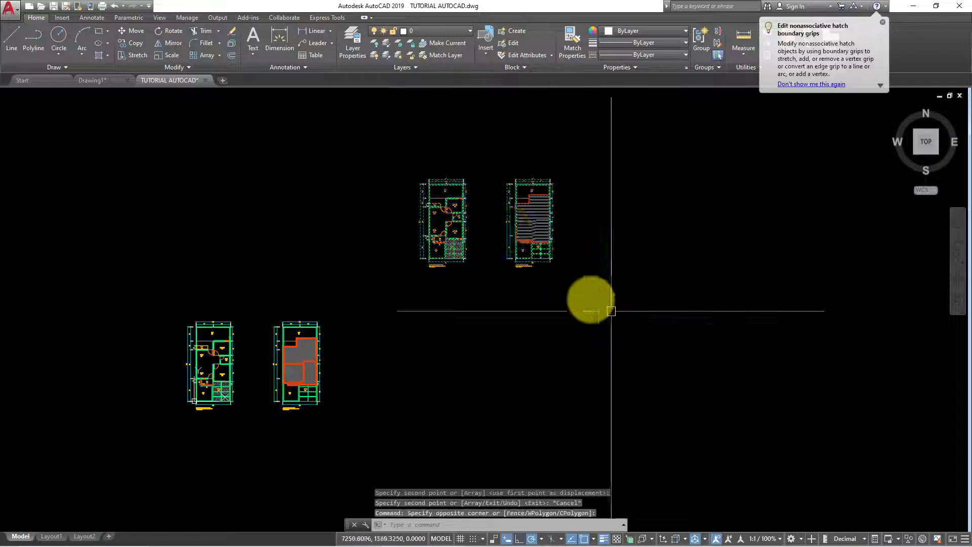
click(592, 300)
click(172, 30)
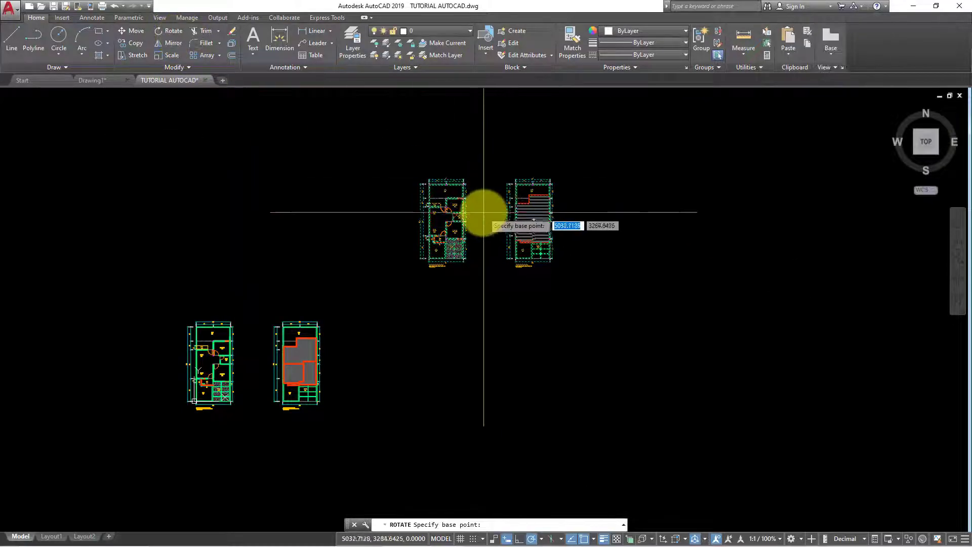
click(476, 193)
text(-90)
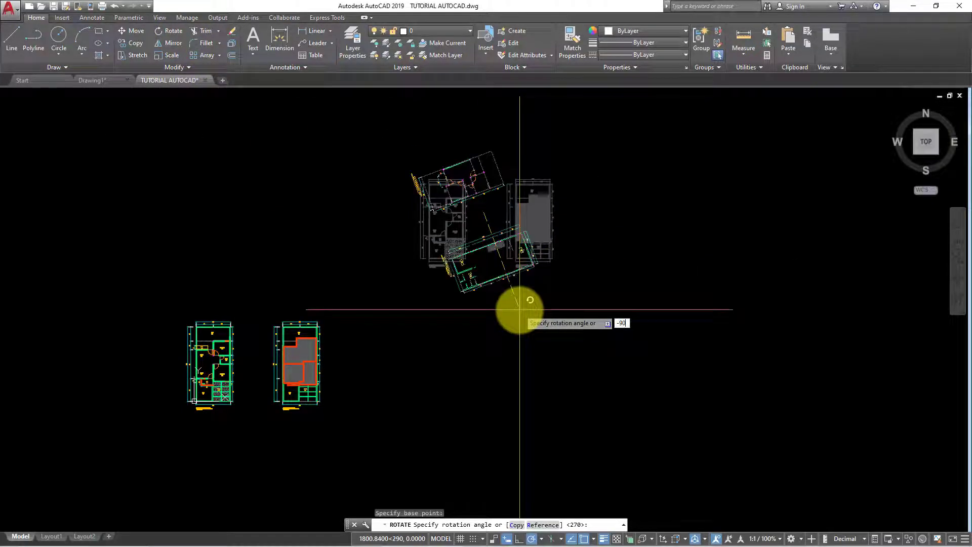
key(Return)
middle_drag(514, 308, 464, 360)
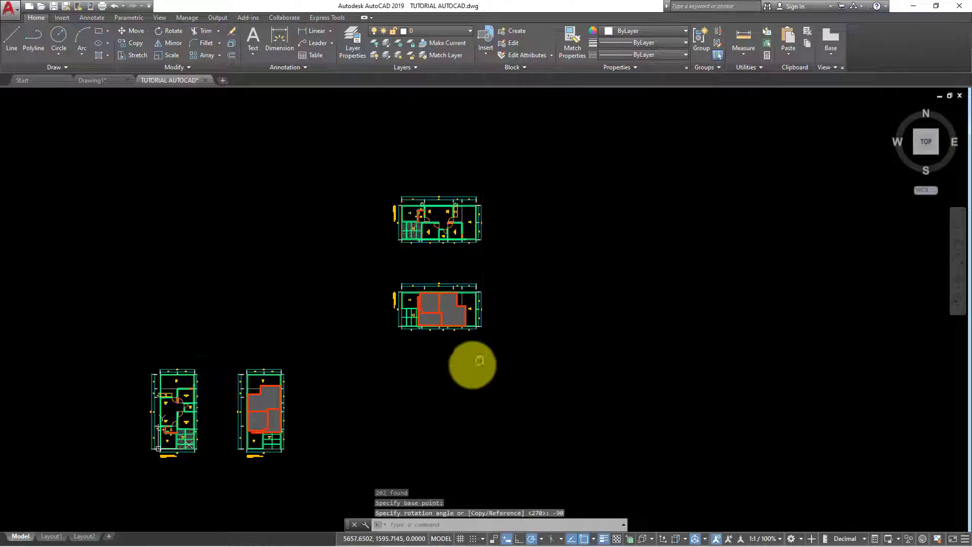
Step: Move the lower rotated plan upward to a new position
click(371, 278)
click(525, 375)
text(m)
key(Return)
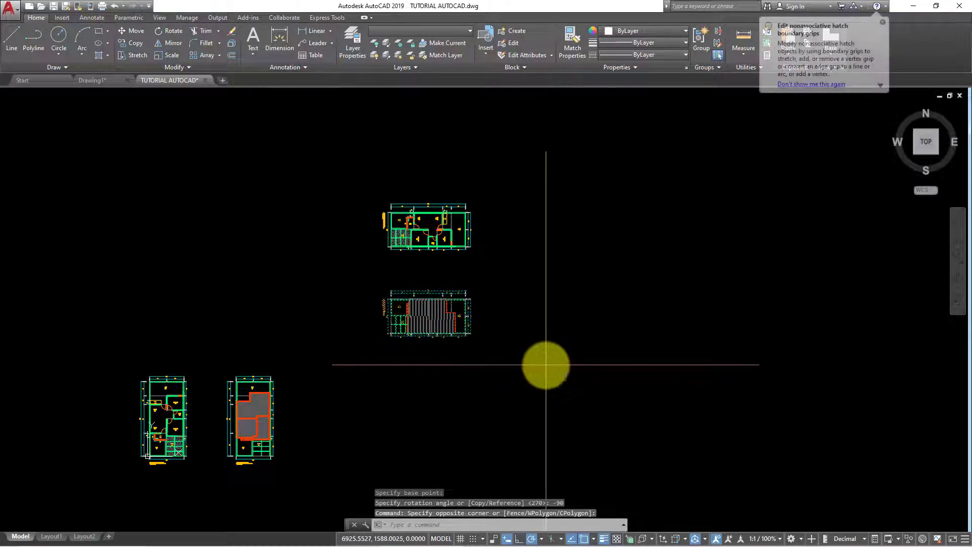
click(528, 362)
click(527, 215)
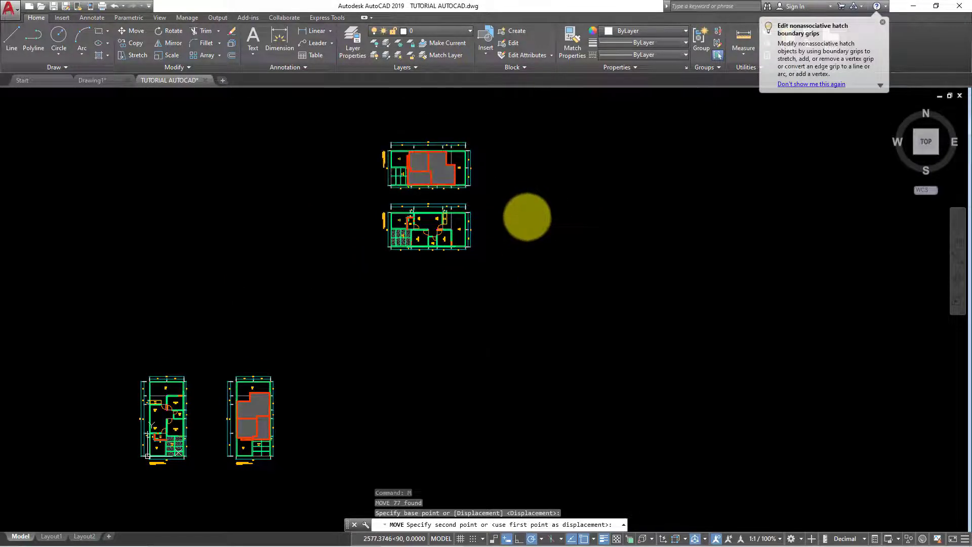
Step: Move the upper pair of plans lower on the sheet
click(357, 133)
click(543, 303)
middle_drag(543, 303, 526, 258)
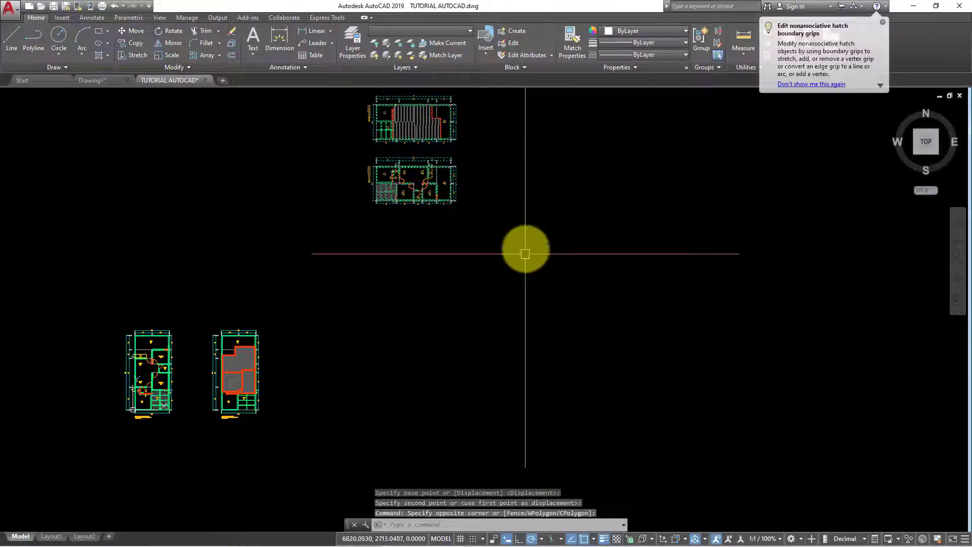
text(m)
key(Return)
click(518, 207)
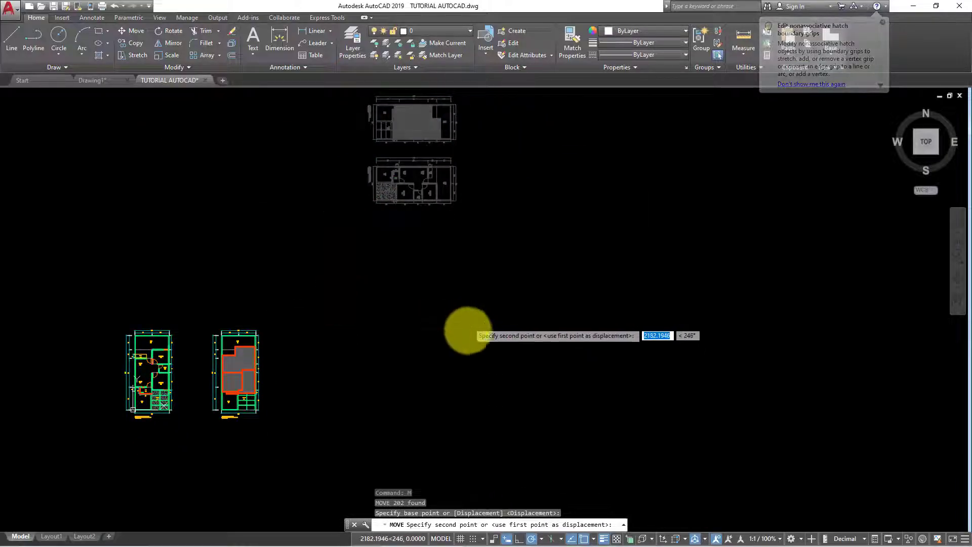
click(470, 322)
middle_drag(344, 362, 564, 304)
scroll(557, 288, up, 2)
mouse_move(544, 273)
middle_down()
mouse_move(381, 325)
mouse_move(481, 288)
mouse_move(477, 313)
middle_up()
key(Escape)
scroll(451, 303, up, 2)
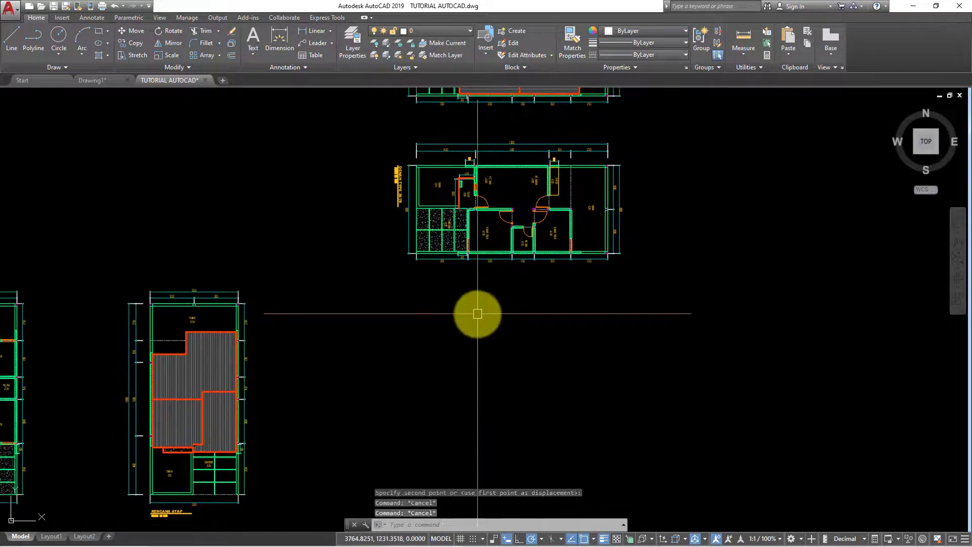
Step: Draw vertical construction lines from the plan's left and right walls
text(XL)
key(Return)
text(V)
key(Return)
scroll(471, 284, up, 3)
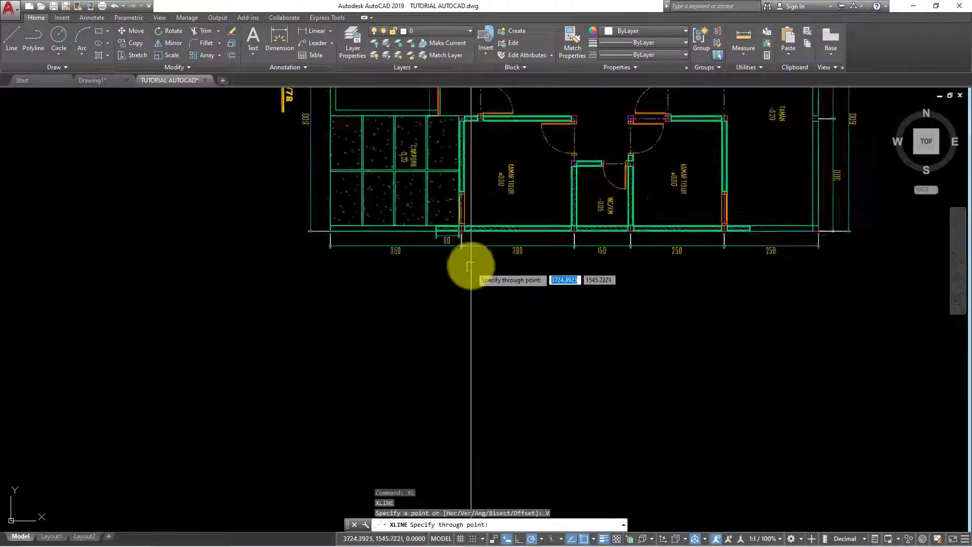
scroll(453, 223, up, 3)
click(442, 190)
scroll(607, 278, down, 3)
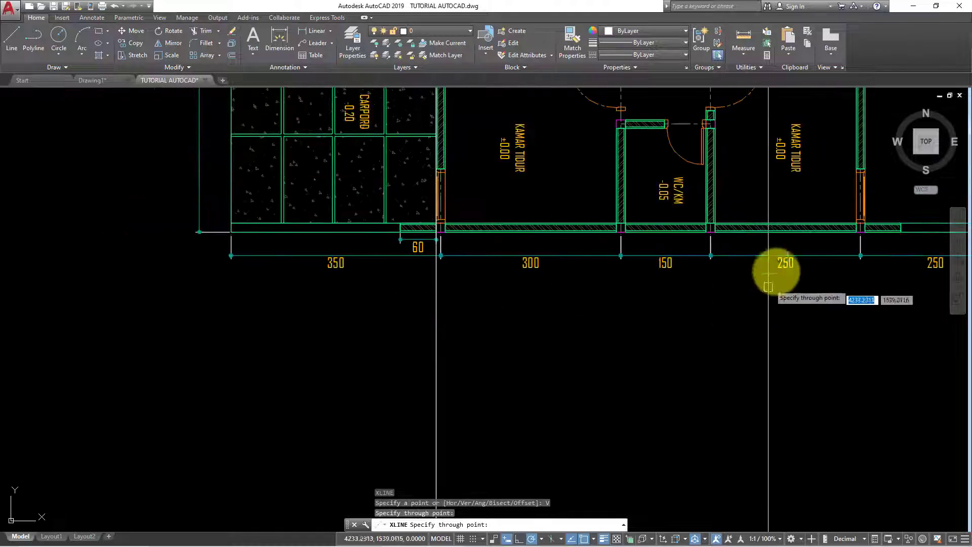
middle_drag(777, 271, 636, 278)
click(622, 249)
scroll(642, 304, down, 5)
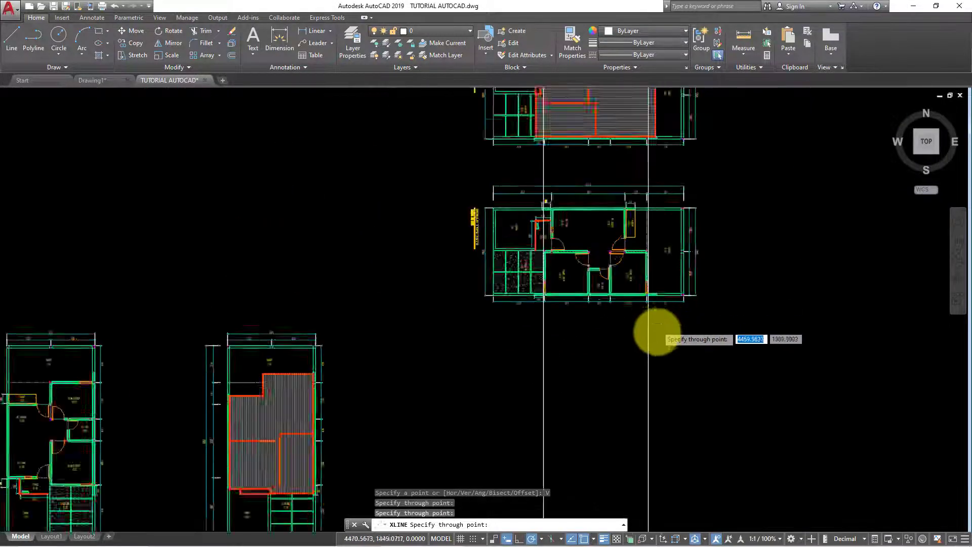
scroll(597, 284, down, 3)
key(Escape)
middle_drag(649, 295, 597, 301)
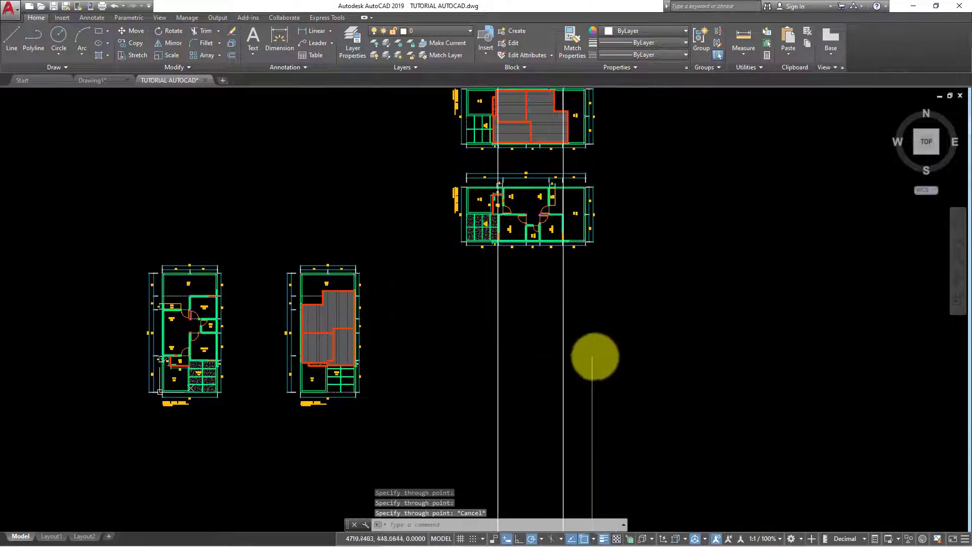
text(XL)
Step: Draw a horizontal construction line from the roof plan corner as the ground guide
key(Return)
text(H)
key(Return)
scroll(384, 405, up, 3)
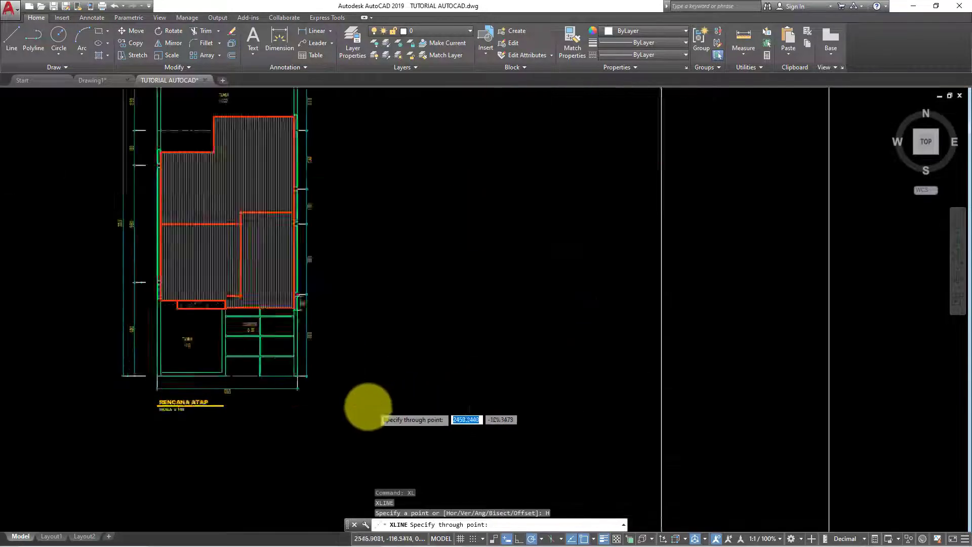
scroll(303, 384, up, 2)
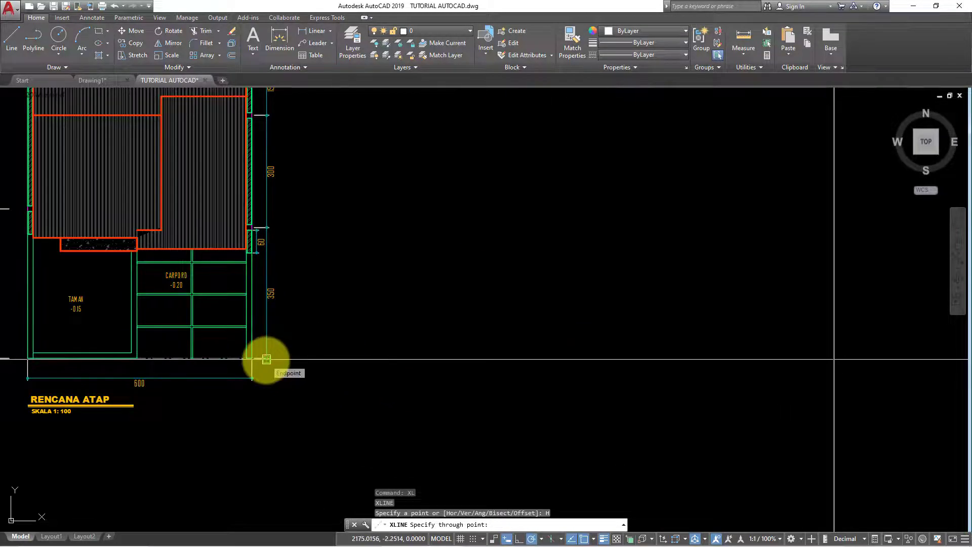
click(266, 359)
key(Escape)
scroll(355, 364, down, 5)
scroll(592, 347, down, 2)
middle_drag(445, 390, 574, 366)
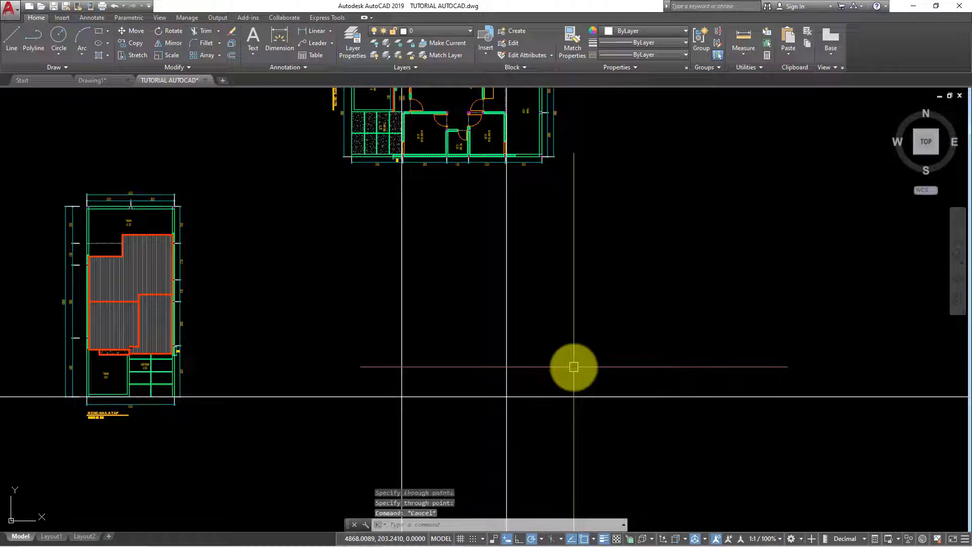
middle_drag(484, 411, 495, 407)
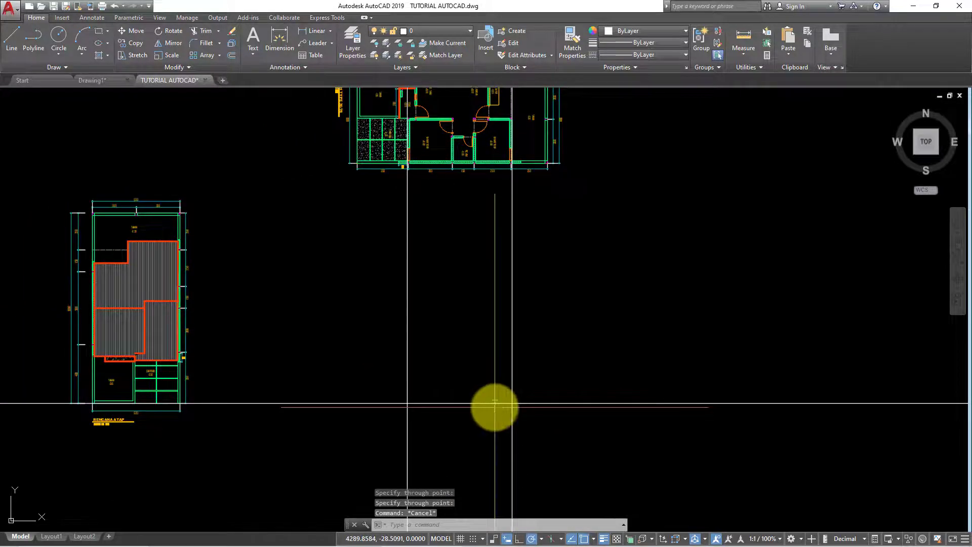
Step: Offset the horizontal ground guide 370 upward
text(o)
key(Return)
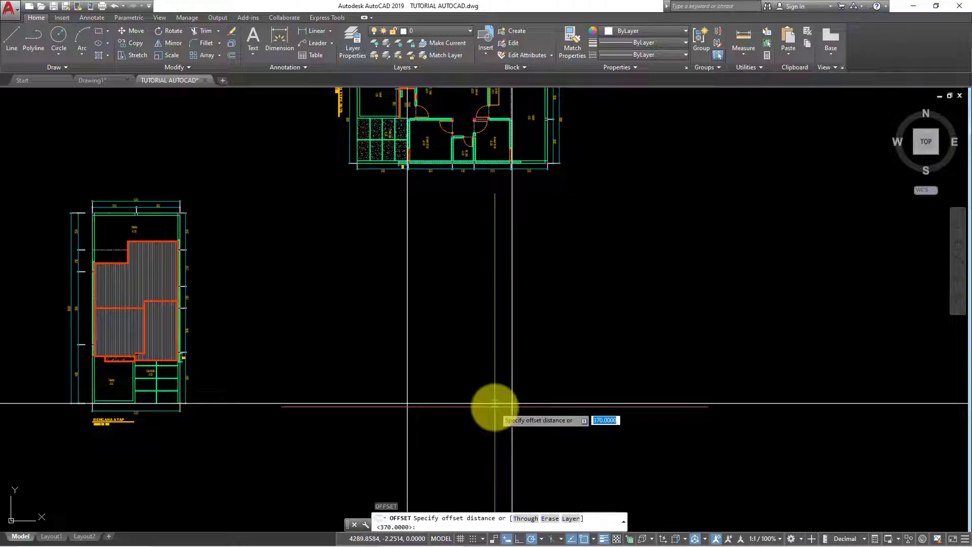
text(370)
key(Return)
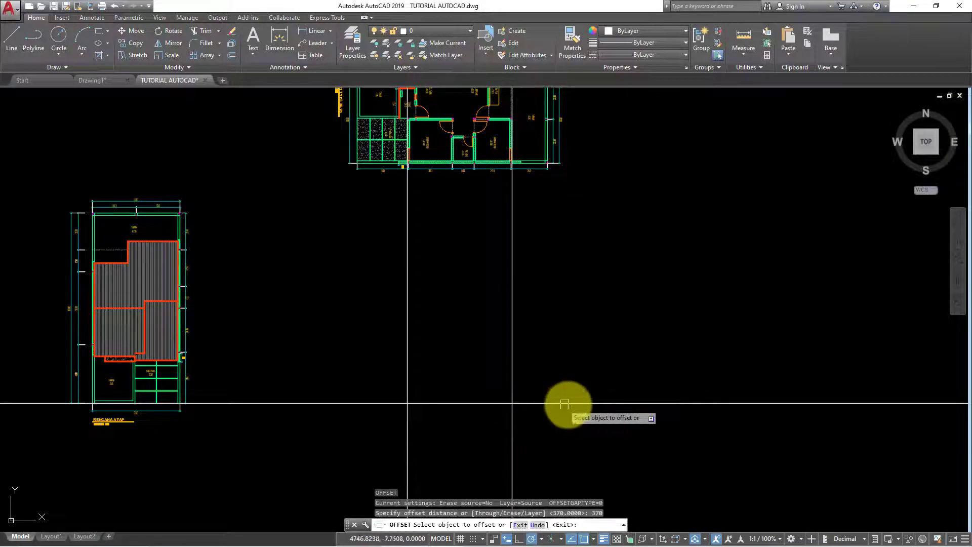
click(577, 404)
click(558, 306)
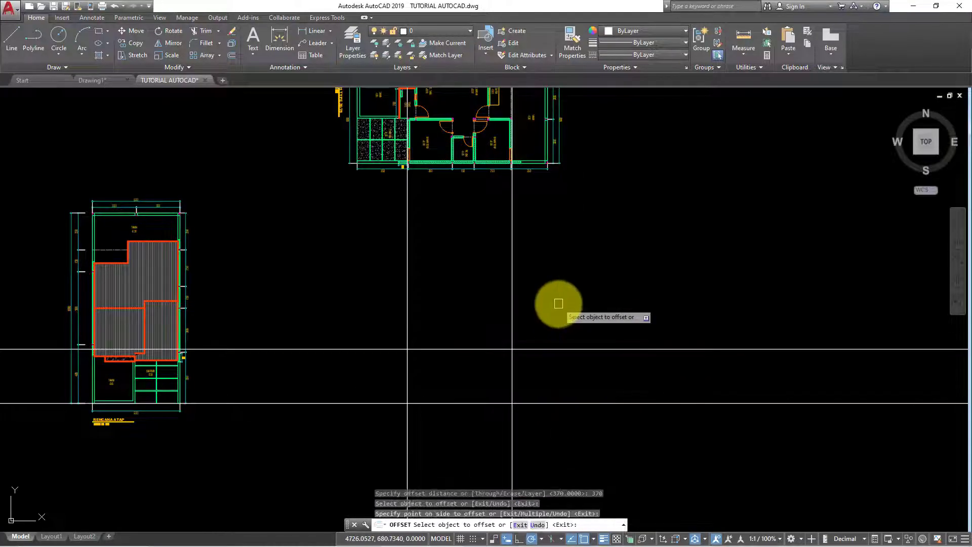
key(Escape)
scroll(459, 384, up, 2)
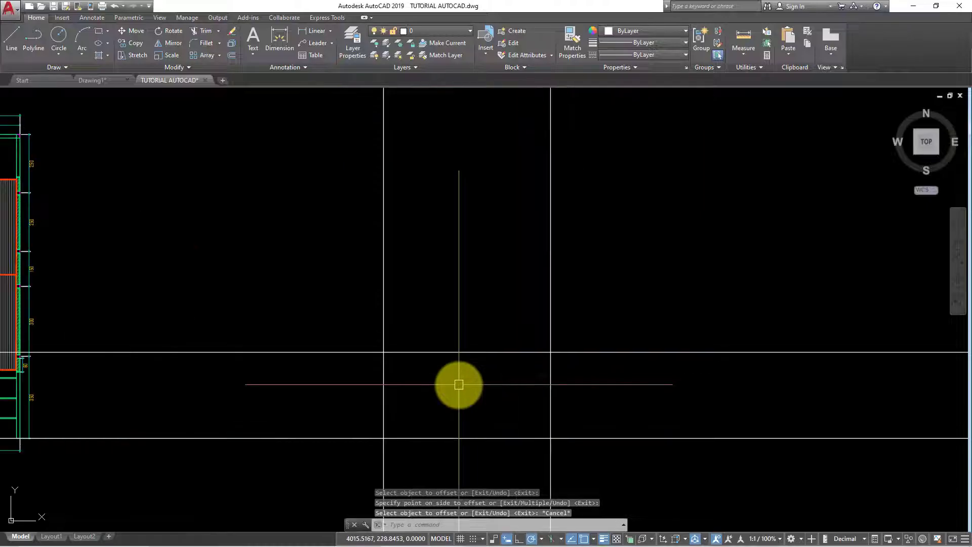
Step: Start a trim with a crossing window over the guides, then cancel it
text(r)
key(Return)
click(612, 389)
click(282, 288)
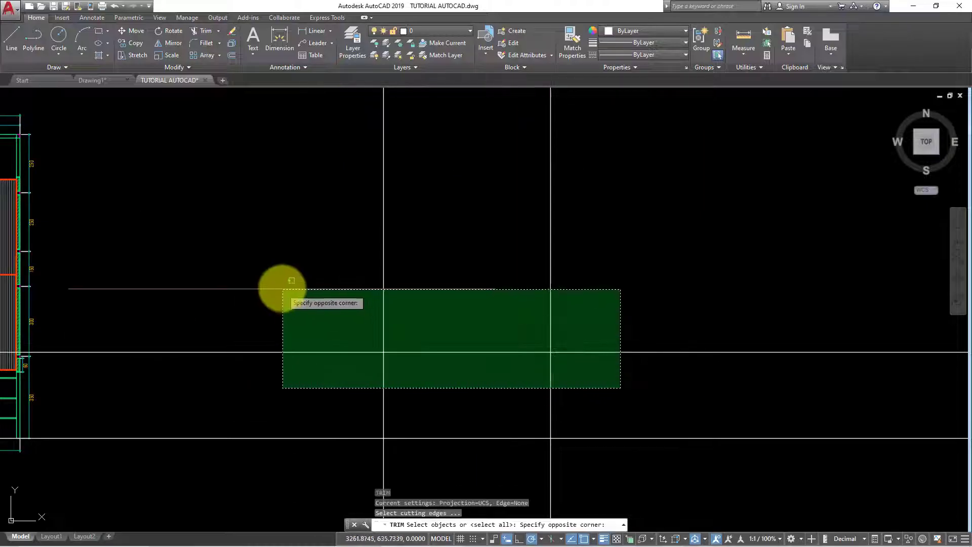
key(Escape)
key(Escape)
Step: Draw a polyline up the wall from the ground guide to the offset line
key(Return)
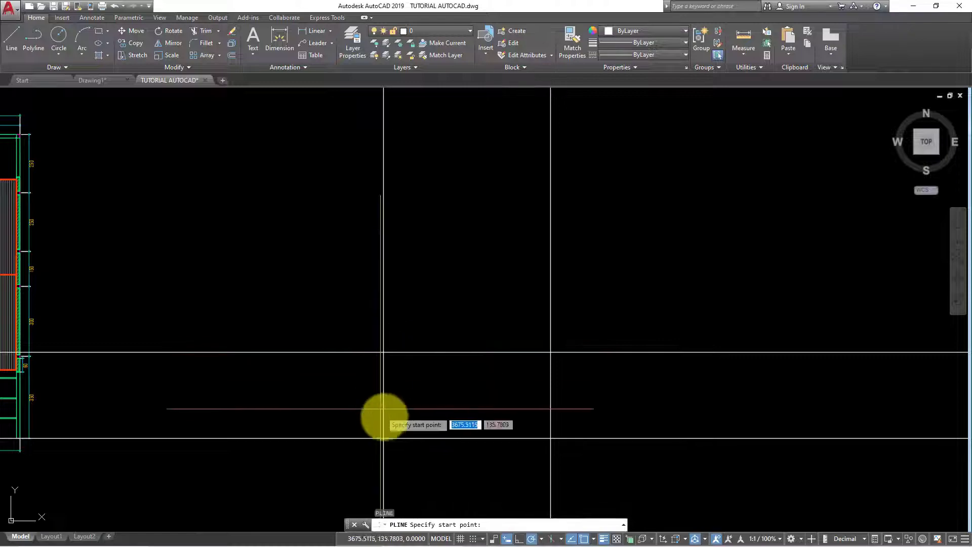
click(383, 438)
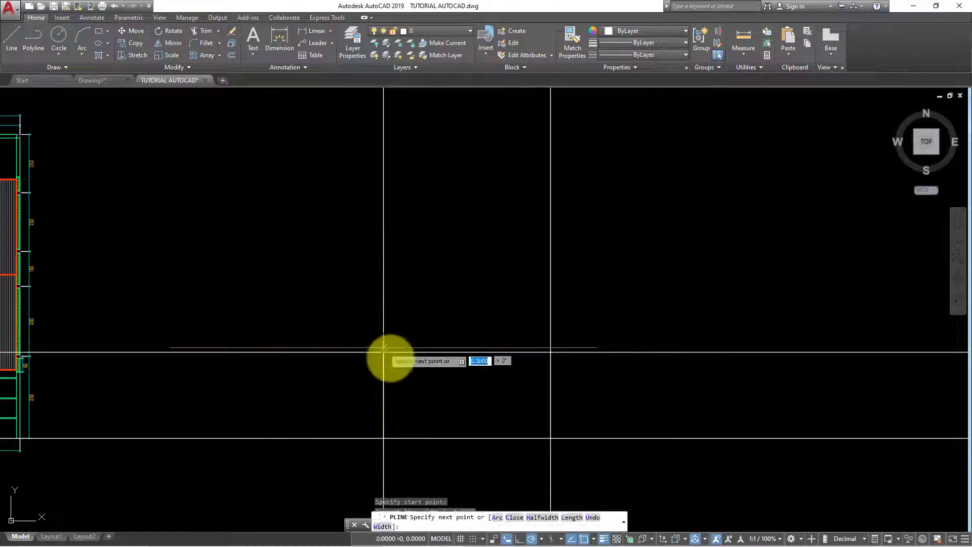
key(Escape)
key(Return)
click(550, 438)
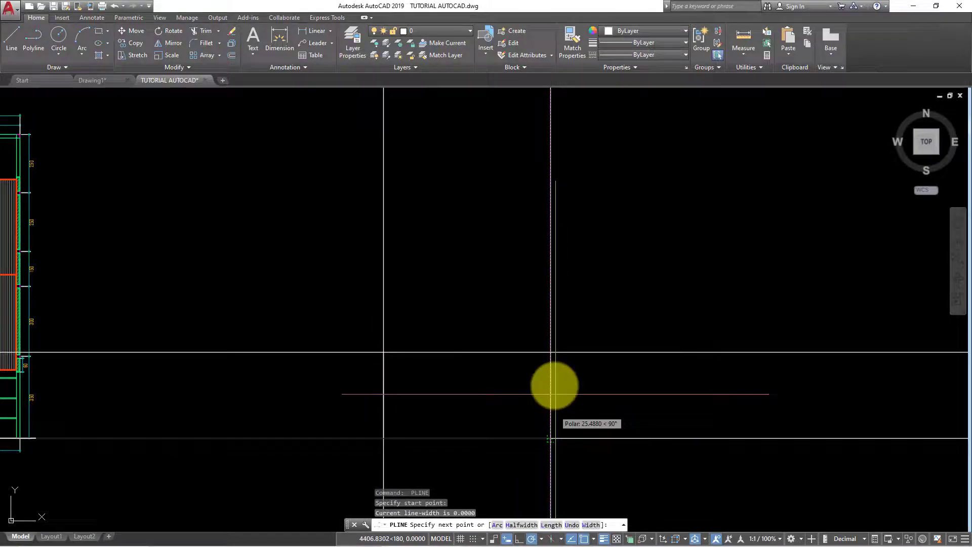
click(550, 352)
key(Return)
Step: Erase the leftover long construction lines
click(631, 361)
click(359, 251)
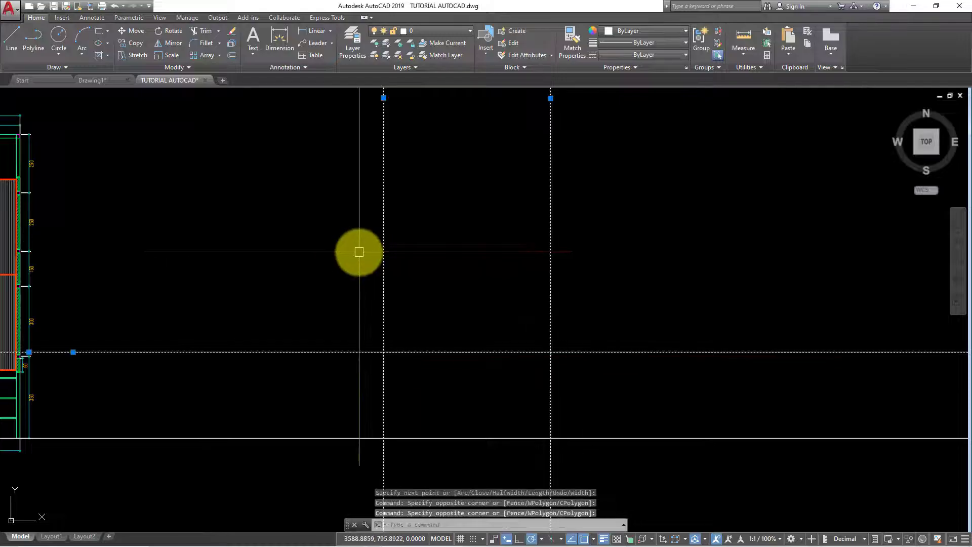
text(EX)
key(Return)
scroll(423, 340, up, 4)
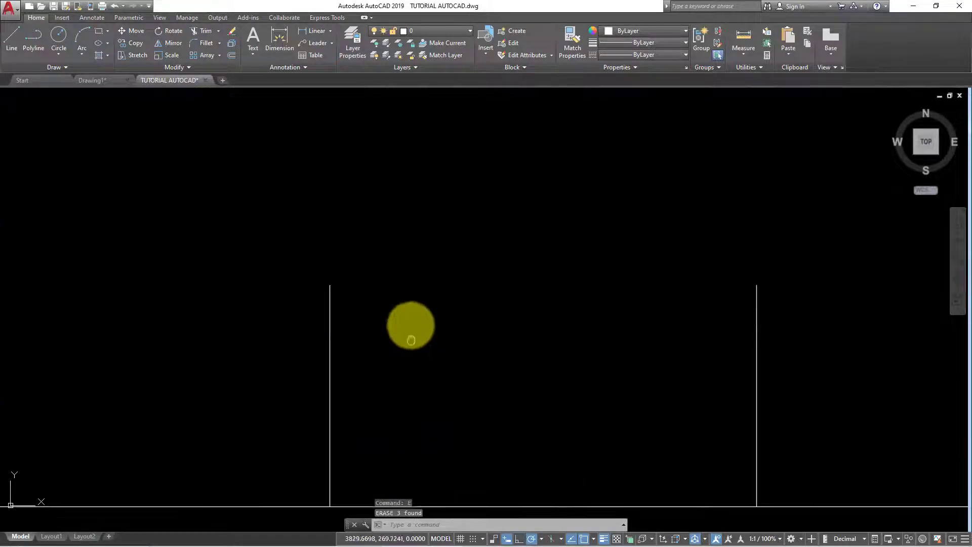
text(XL)
Step: Draw 30° and -30° construction lines through the left and right wall tops
key(Return)
text(A)
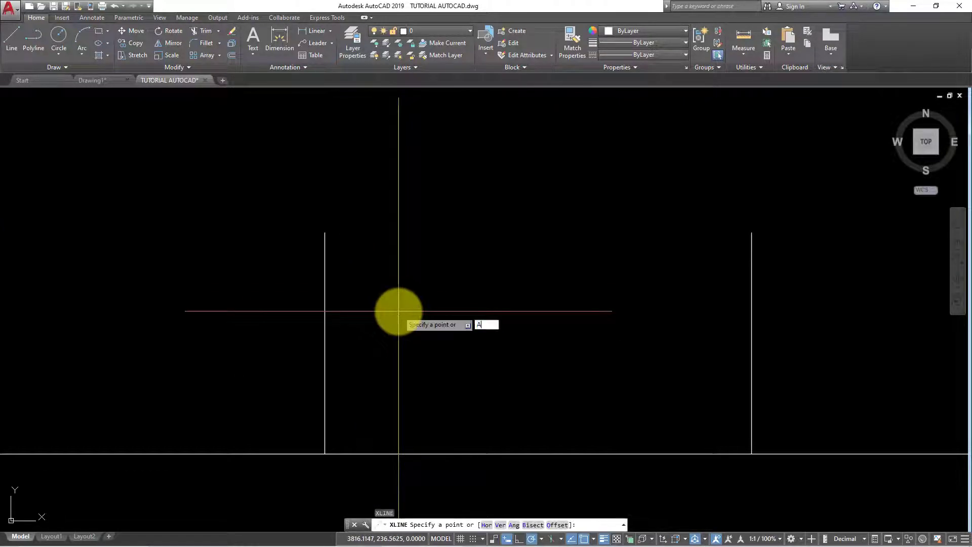
text(30)
key(Return)
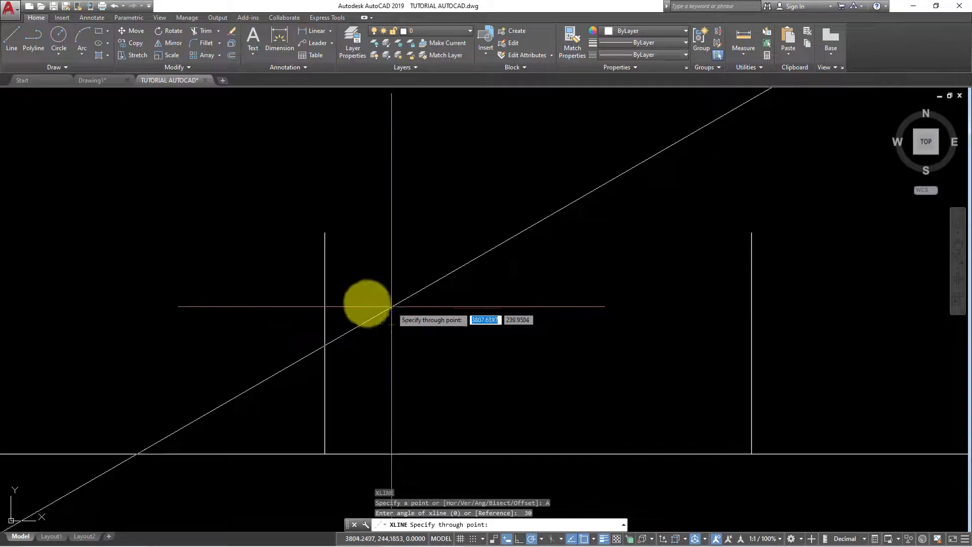
click(324, 233)
key(Return)
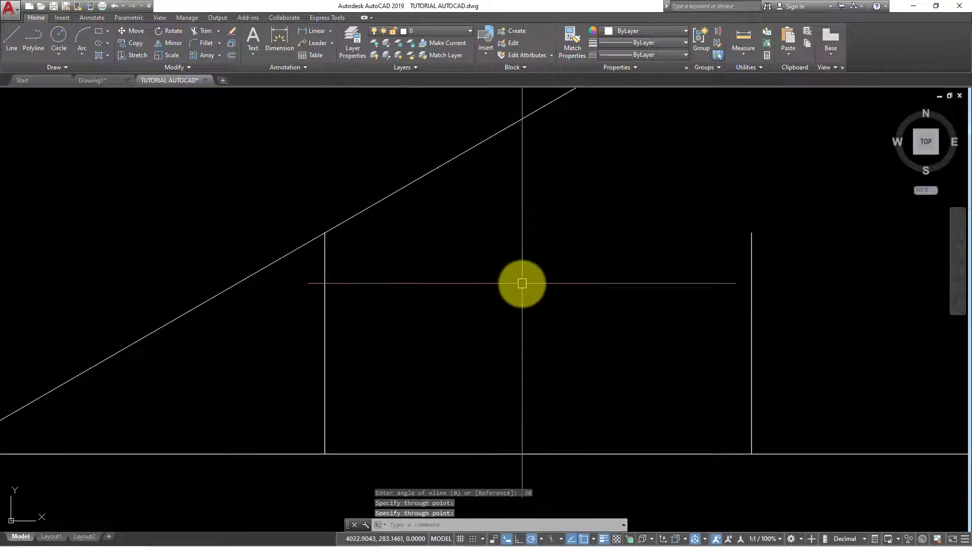
text(XL)
key(Return)
text(A)
text(-30)
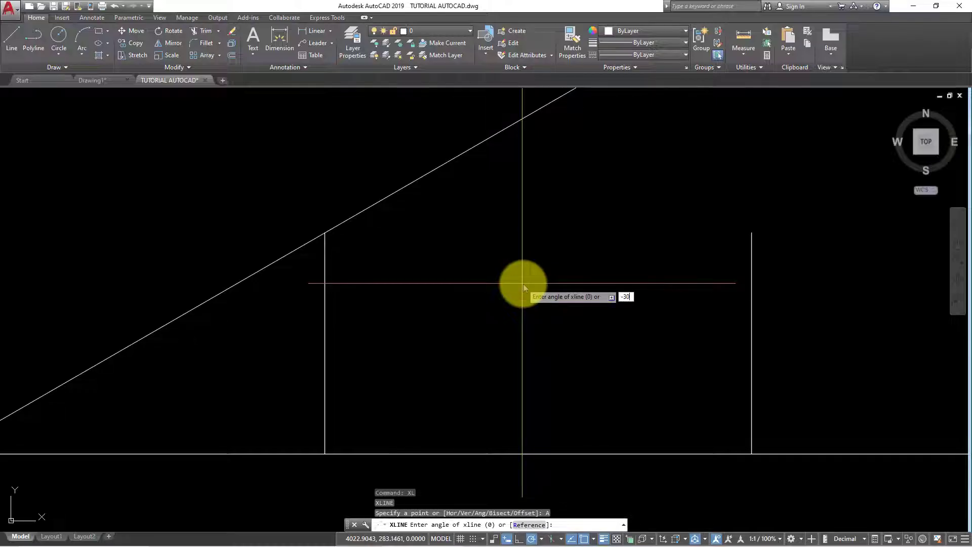
key(Return)
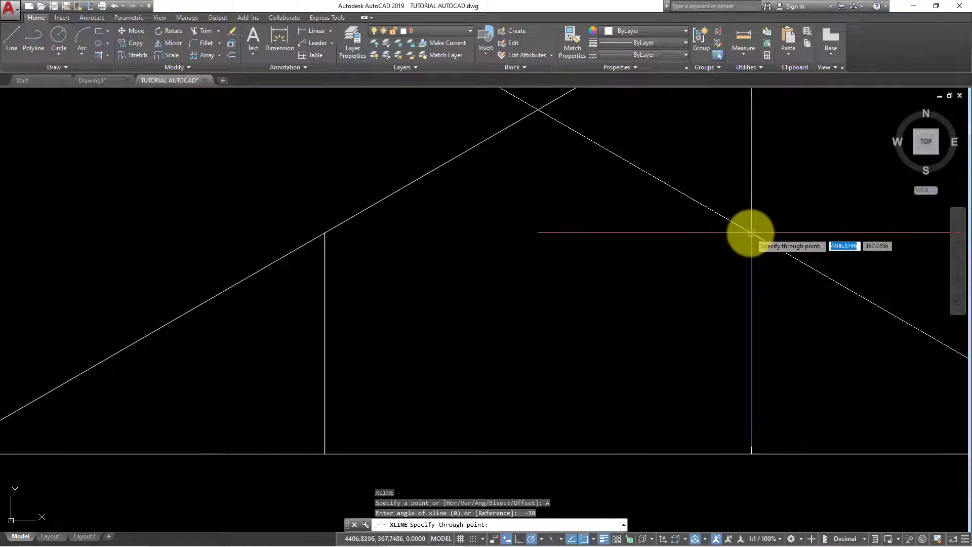
click(751, 232)
key(Escape)
scroll(567, 287, down, 2)
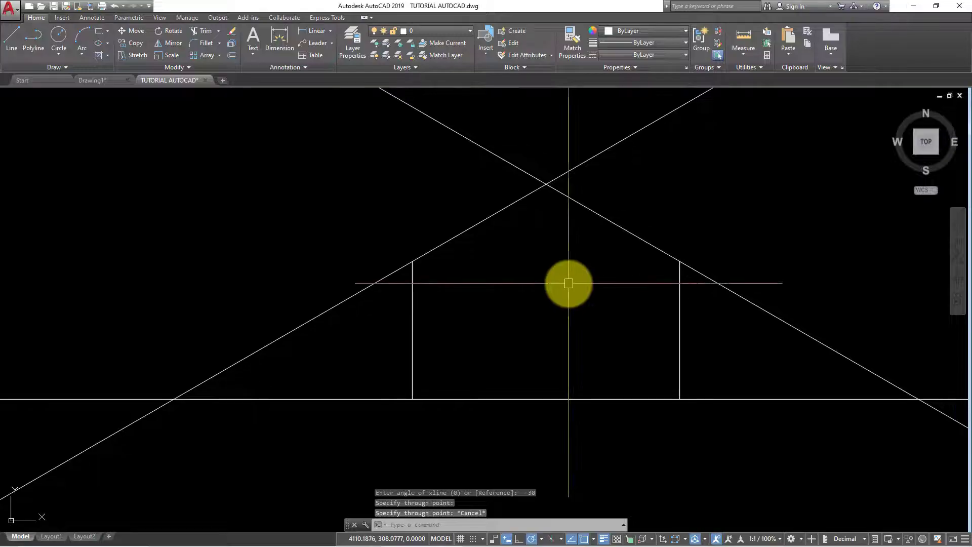
Step: Fillet the two roof lines with radius 0 to form the gable peak
text(F)
key(Return)
text(R)
key(Return)
text(0)
key(Return)
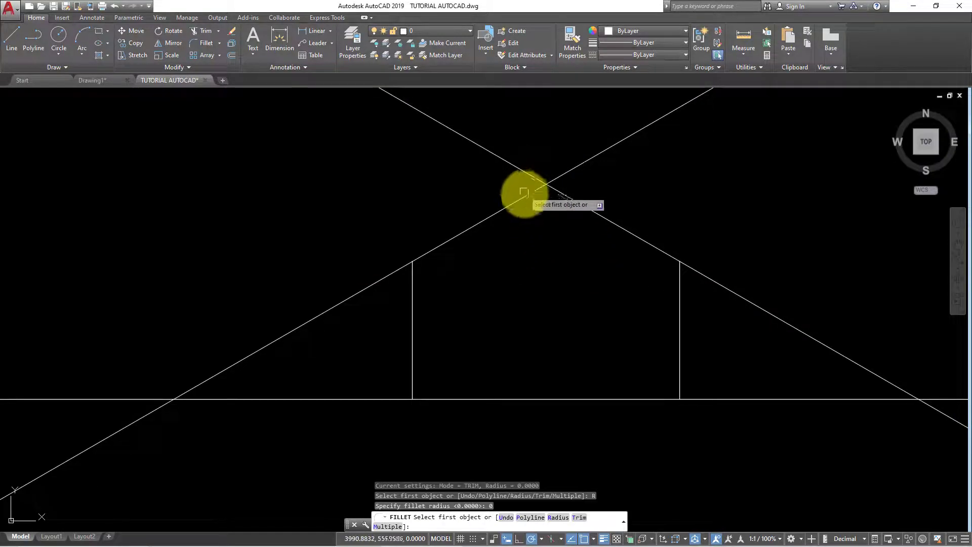
click(524, 193)
click(559, 196)
scroll(506, 263, down, 2)
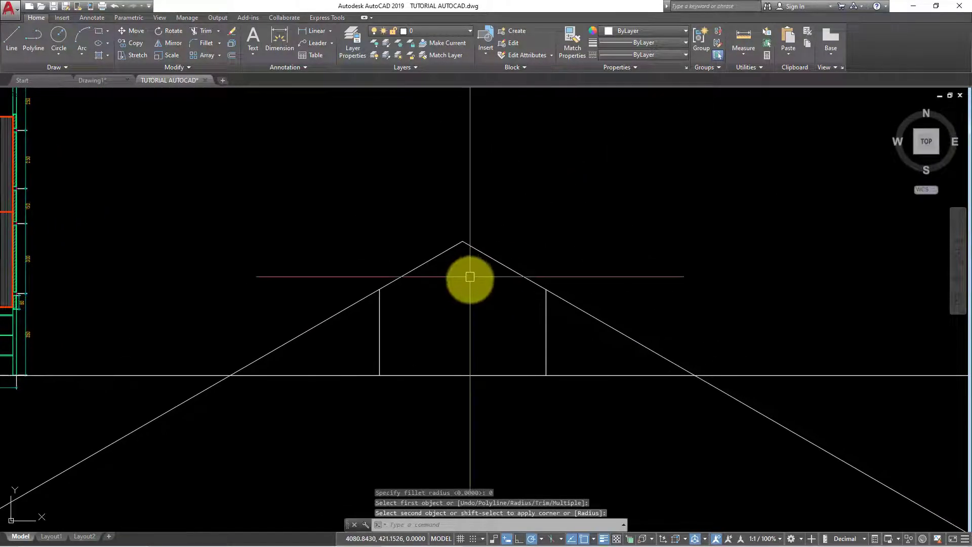
key(Escape)
Step: Project two vertical construction lines from the plan's two walls up to the roof
key(Return)
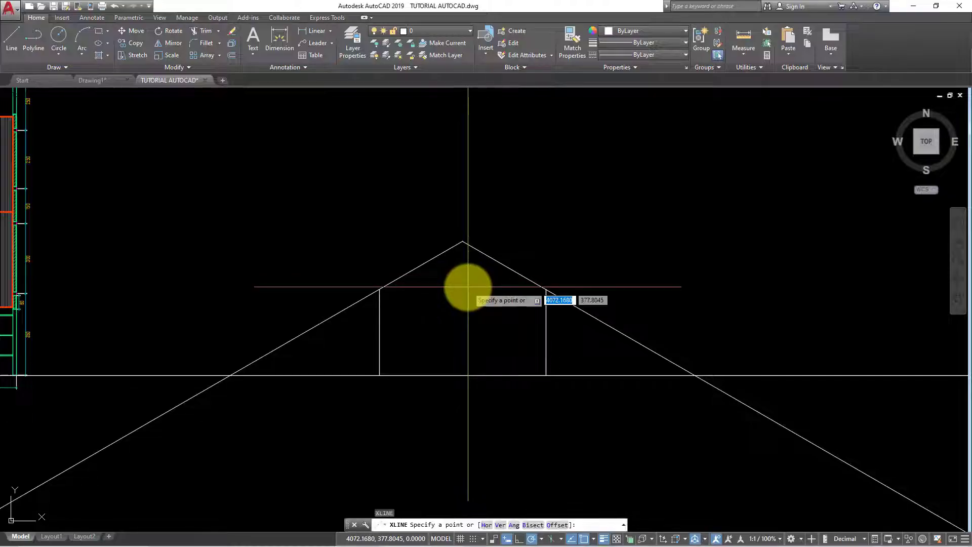
text(V)
key(Return)
scroll(462, 282, down, 4)
middle_drag(416, 234, 397, 293)
scroll(401, 147, up, 4)
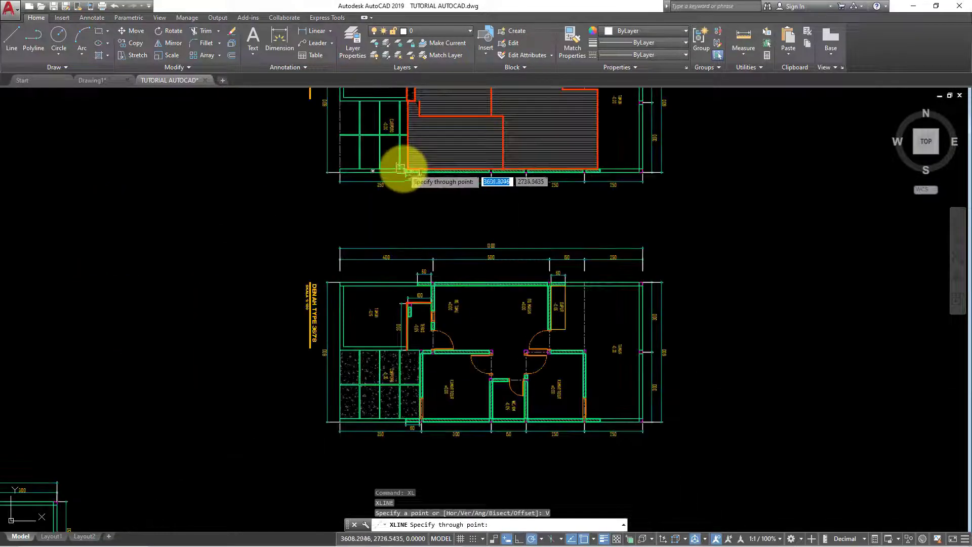
click(407, 170)
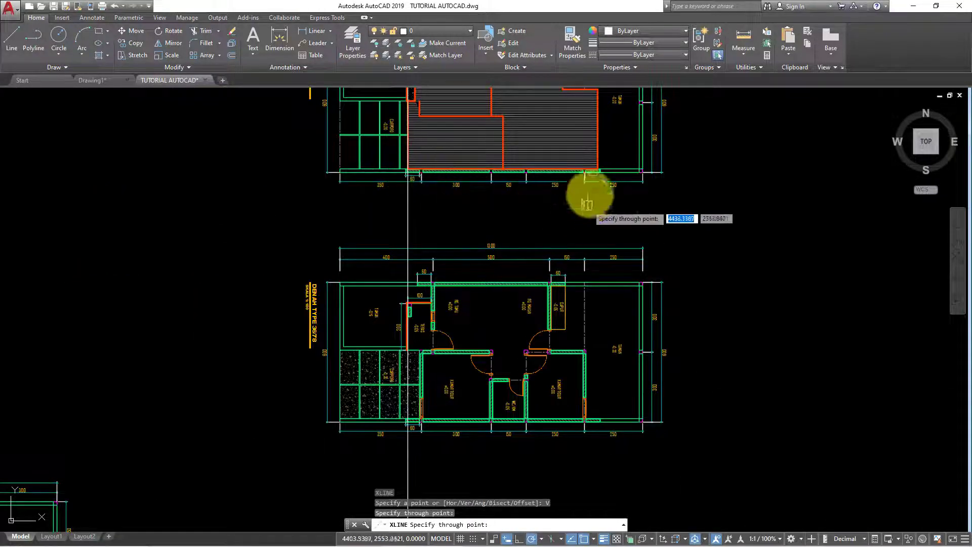
click(597, 167)
middle_drag(597, 167, 499, 54)
scroll(494, 282, up, 3)
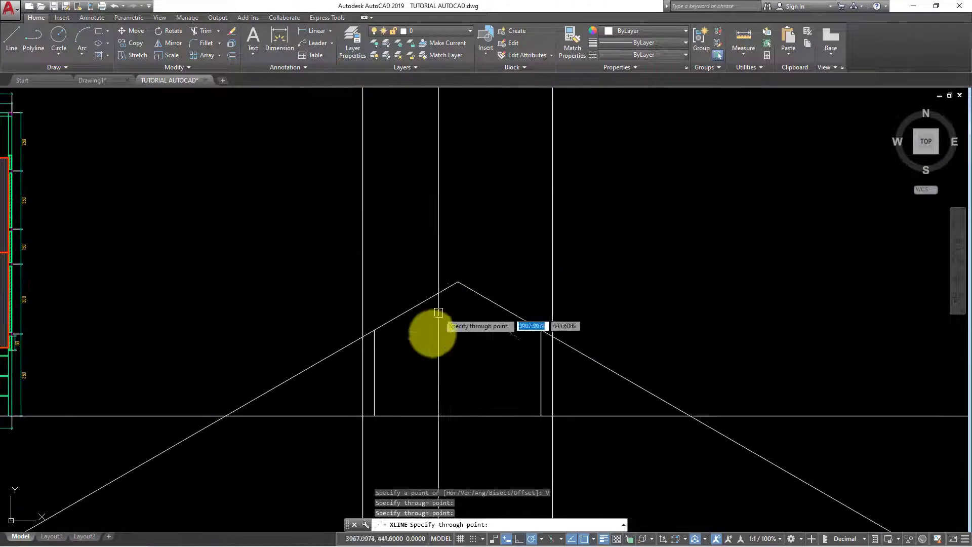
key(Escape)
text(PL)
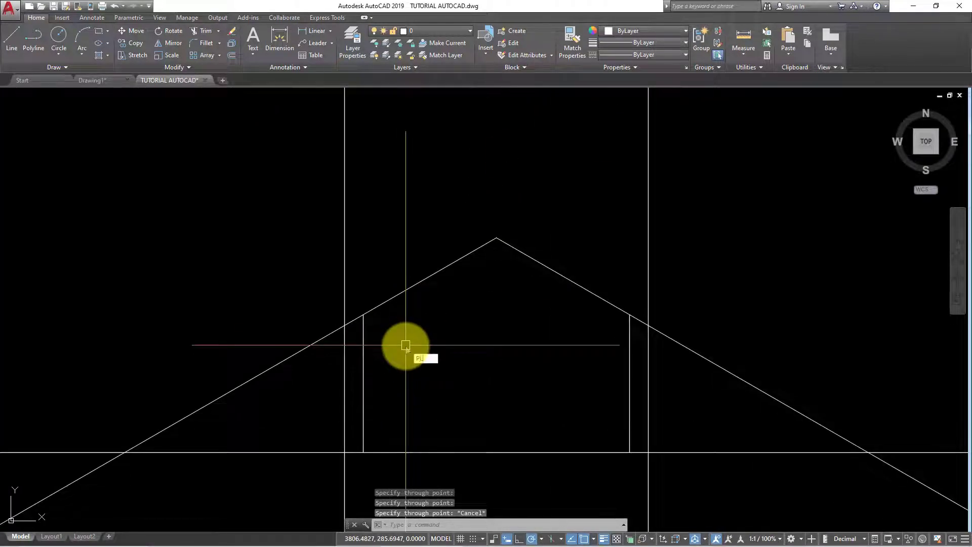
Step: Draw a 120-unit rafter polyline from the roof apex at 330°
key(Return)
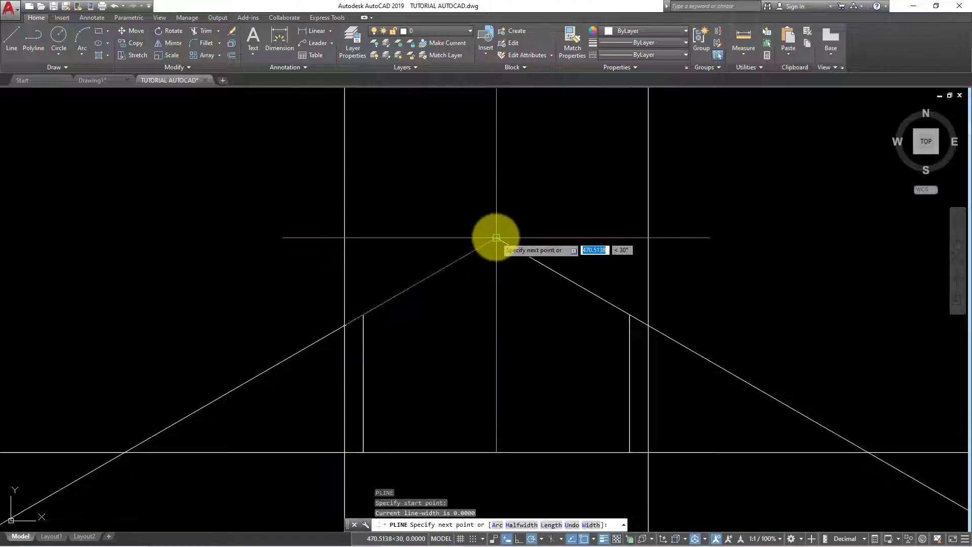
click(496, 238)
text(120)
key(Return)
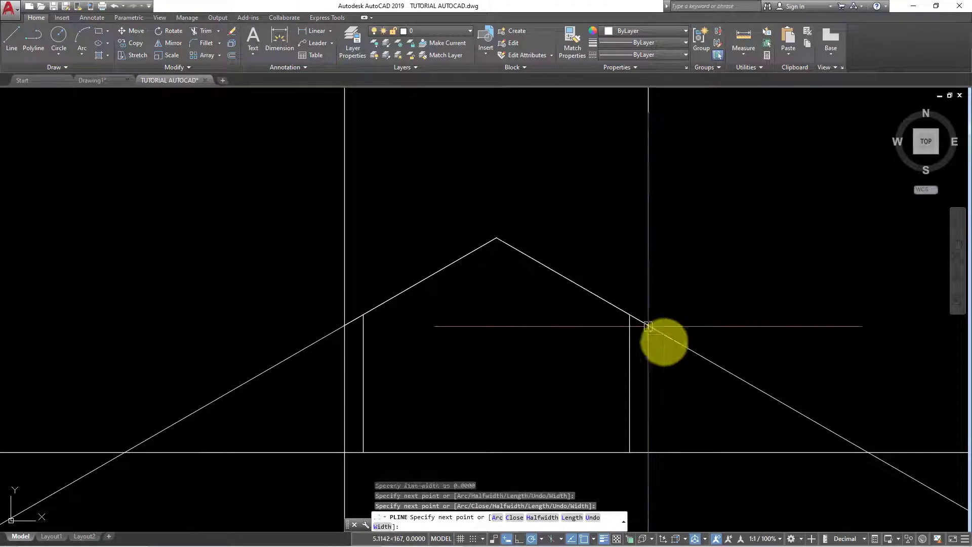
key(Return)
Step: Erase the excess rafter and construction lines, leaving short eave overhangs
click(675, 246)
click(633, 204)
key(Delete)
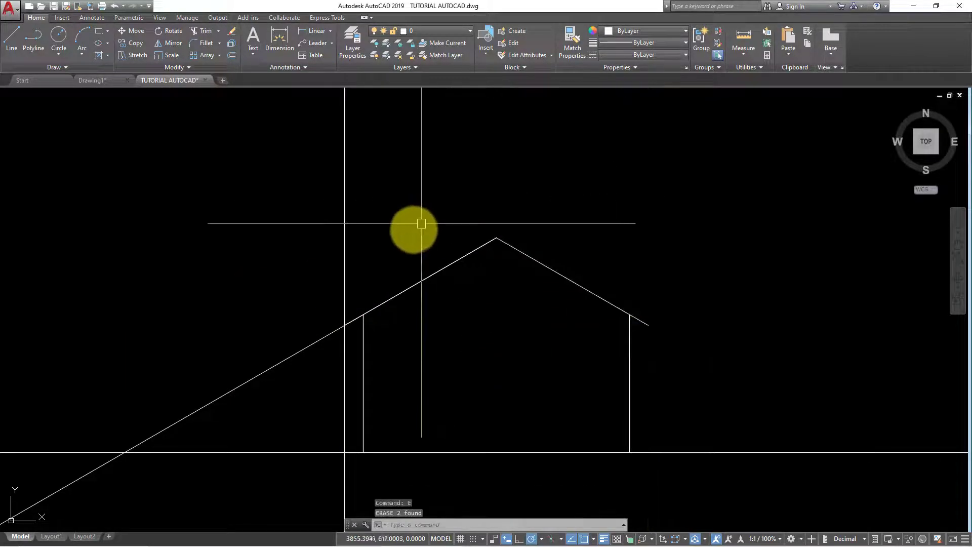
key(Return)
scroll(304, 324, up, 2)
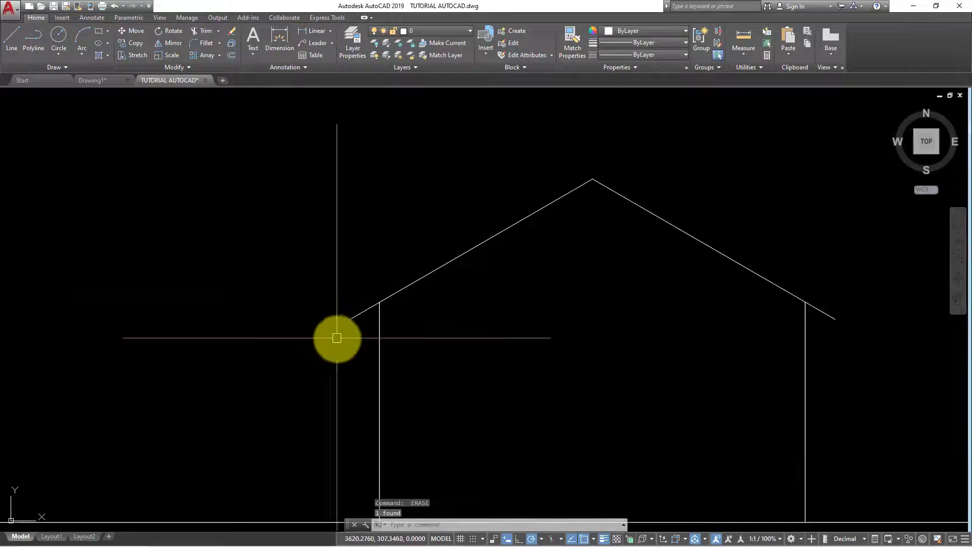
Step: Offset the roof polyline 25 units inward to give the roof thickness
text(o)
key(Return)
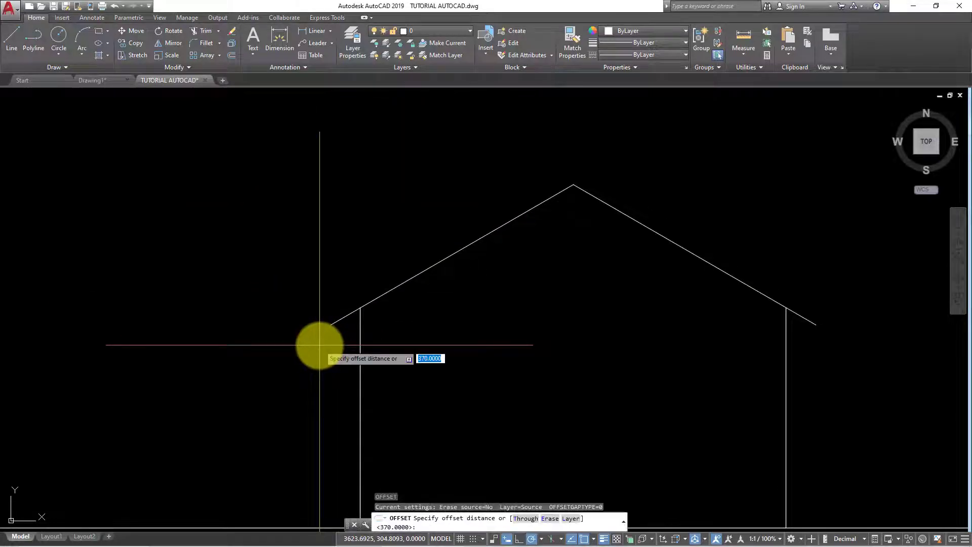
text(5)
key(Return)
click(337, 329)
scroll(347, 310, up, 2)
click(311, 347)
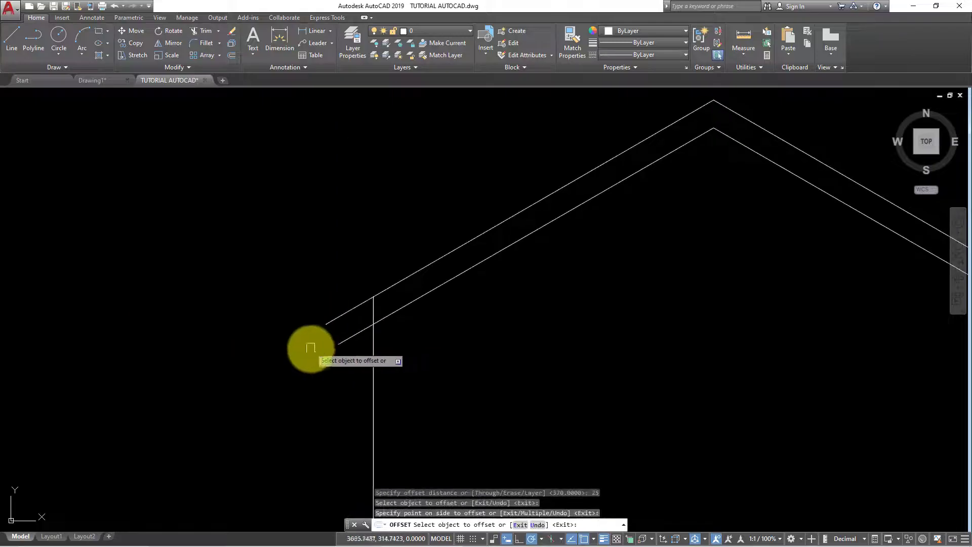
scroll(632, 373, down, 3)
key(Escape)
scroll(634, 360, up, 2)
scroll(635, 359, up, 2)
Step: Draw short lines closing off the right and left eave ends
text(l)
key(Return)
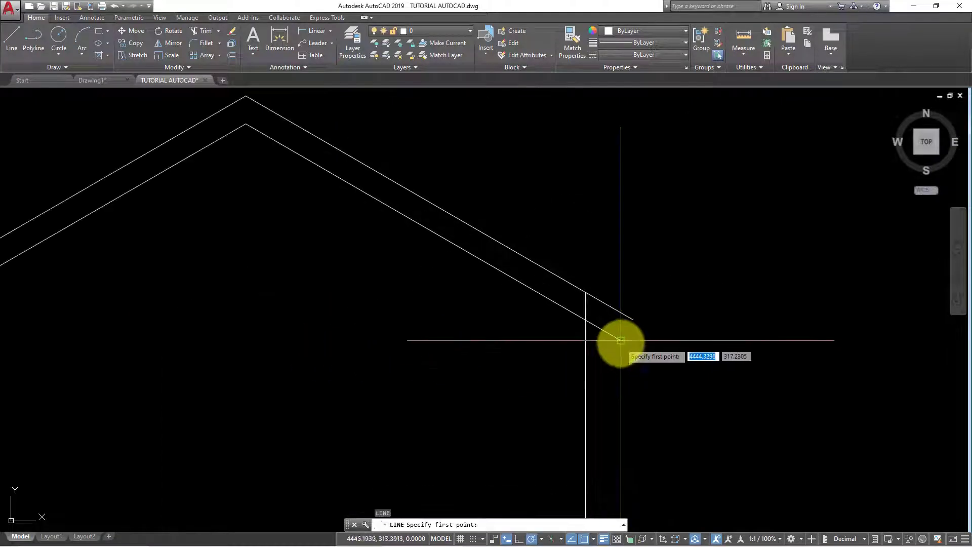
click(625, 332)
click(632, 319)
key(Return)
key(Return)
scroll(384, 310, down, 3)
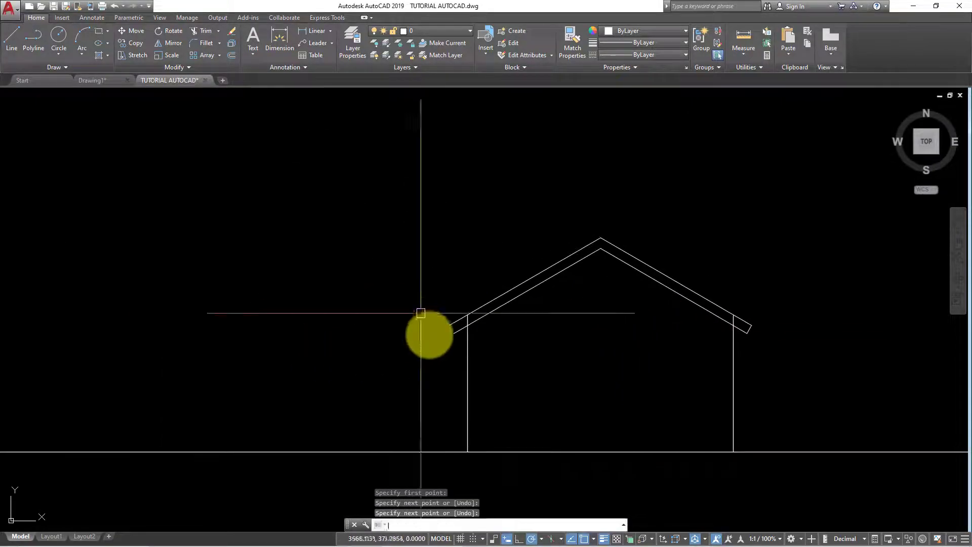
scroll(427, 332, up, 4)
click(478, 312)
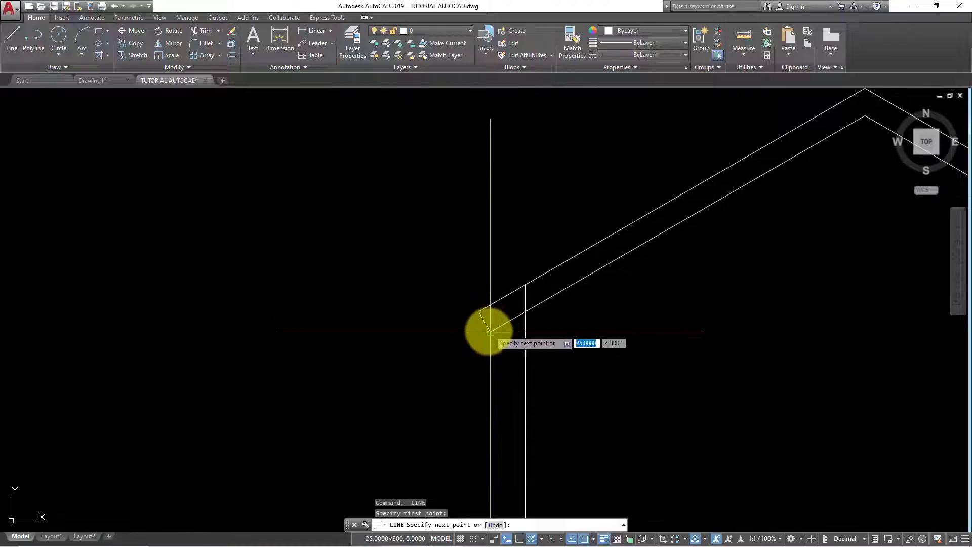
click(490, 331)
key(Return)
scroll(471, 332, down, 3)
Step: Trim away the inner roof line between the walls
text(tr)
key(Return)
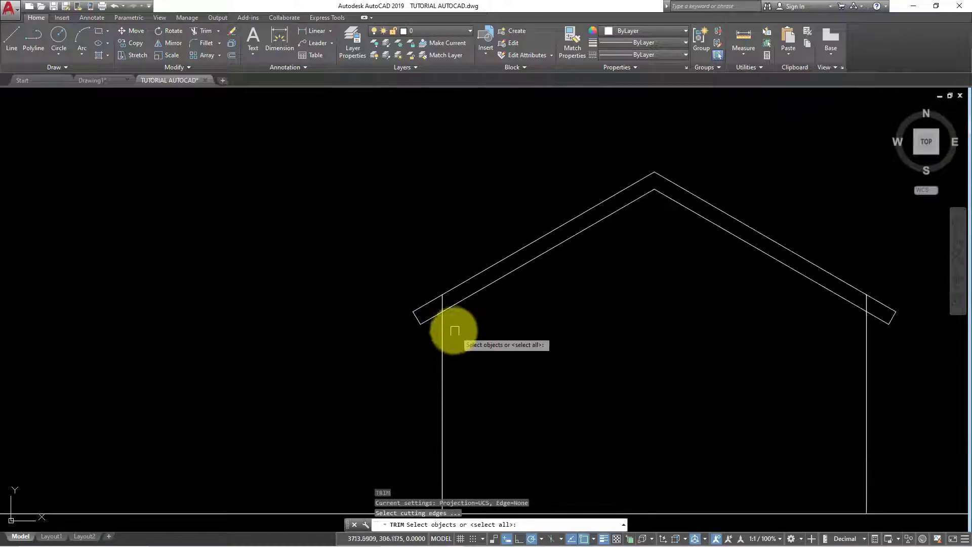
key(Return)
click(462, 299)
middle_drag(797, 315, 722, 311)
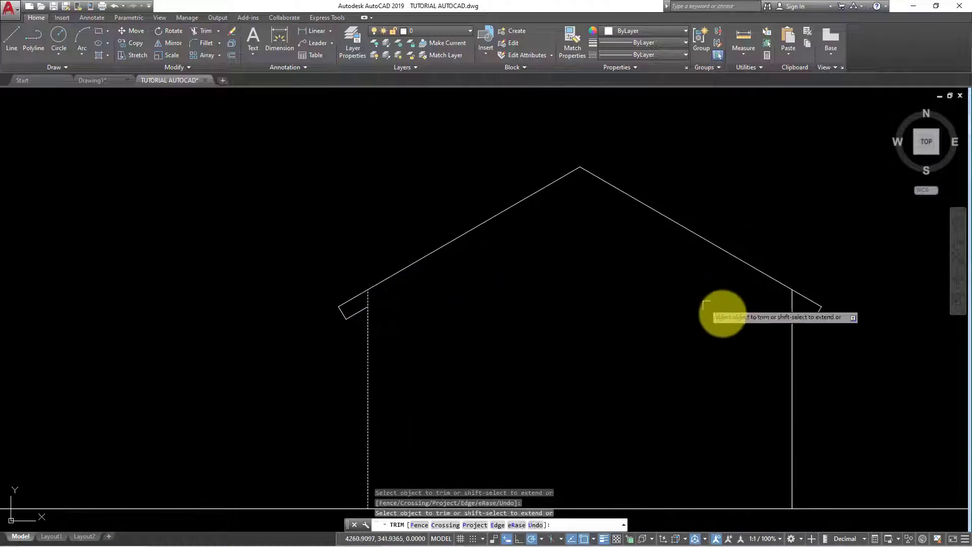
key(Escape)
Step: Mirror the left eave end about the roof apex to cap the right eave
middle_drag(807, 344, 770, 347)
click(320, 316)
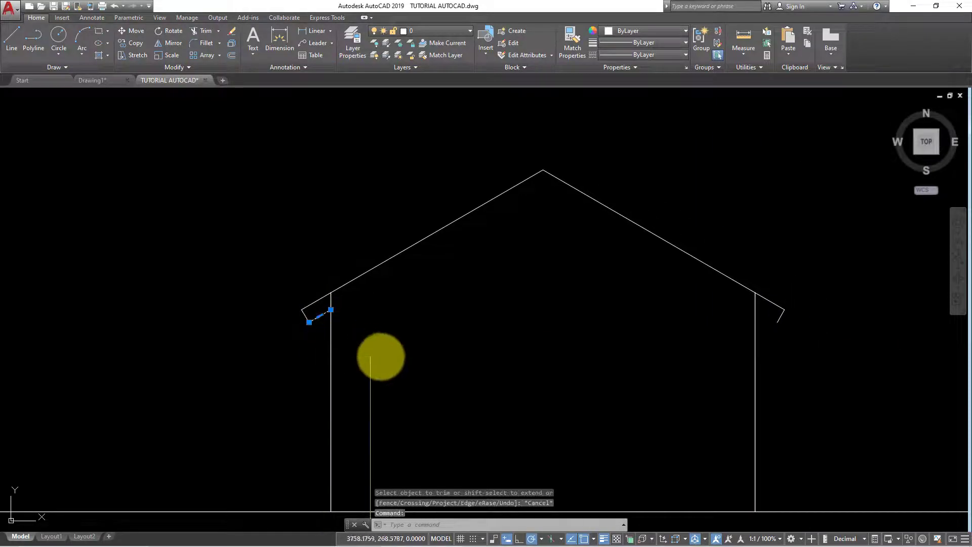
text(MI)
key(Return)
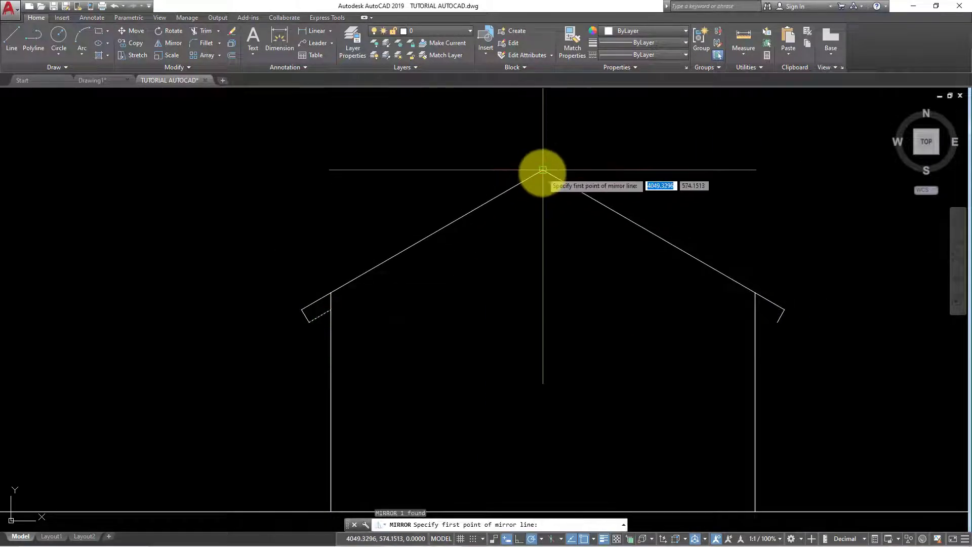
click(542, 170)
key(Return)
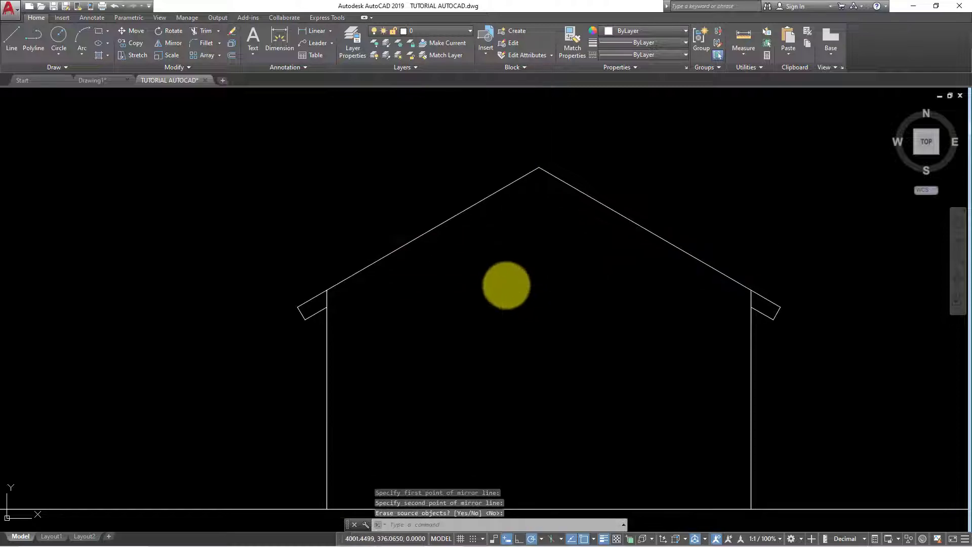
click(315, 341)
click(257, 228)
scroll(264, 301, down, 2)
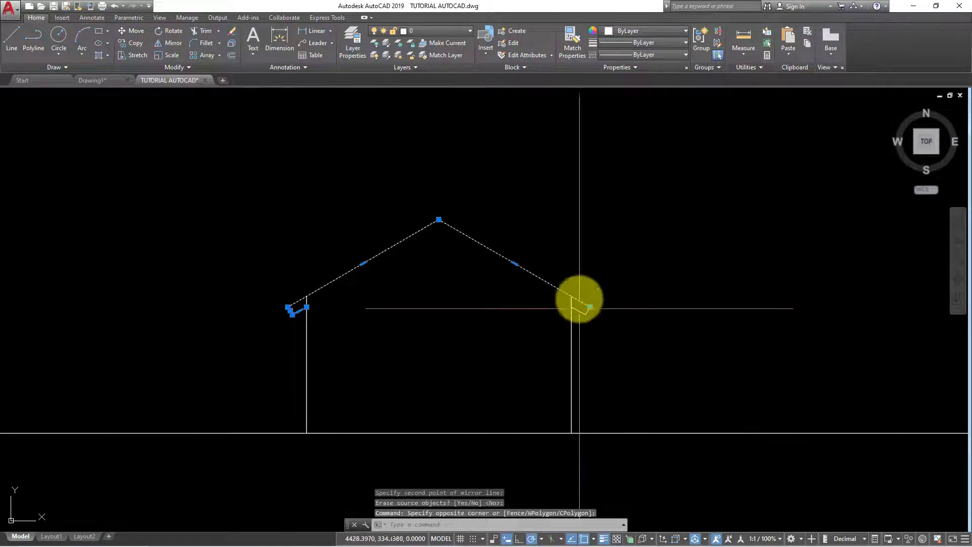
scroll(579, 298, up, 2)
key(Escape)
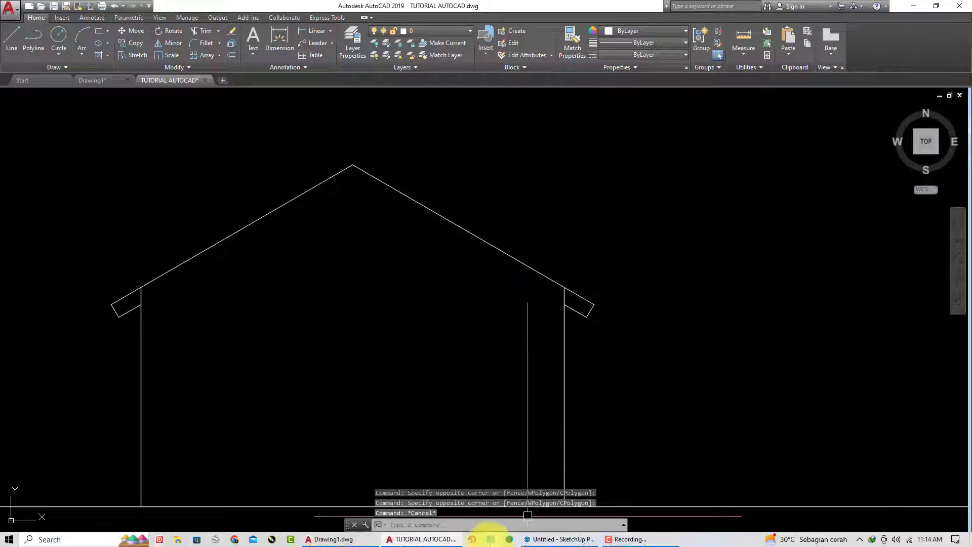
Step: Orbit the SketchUp house model to view the whole house
click(552, 540)
scroll(364, 365, down, 3)
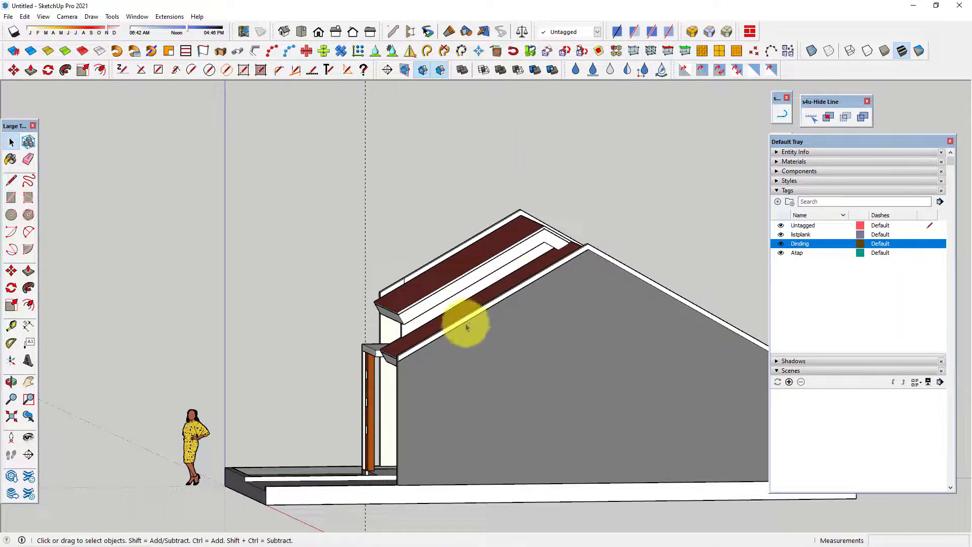
middle_drag(466, 327, 674, 320)
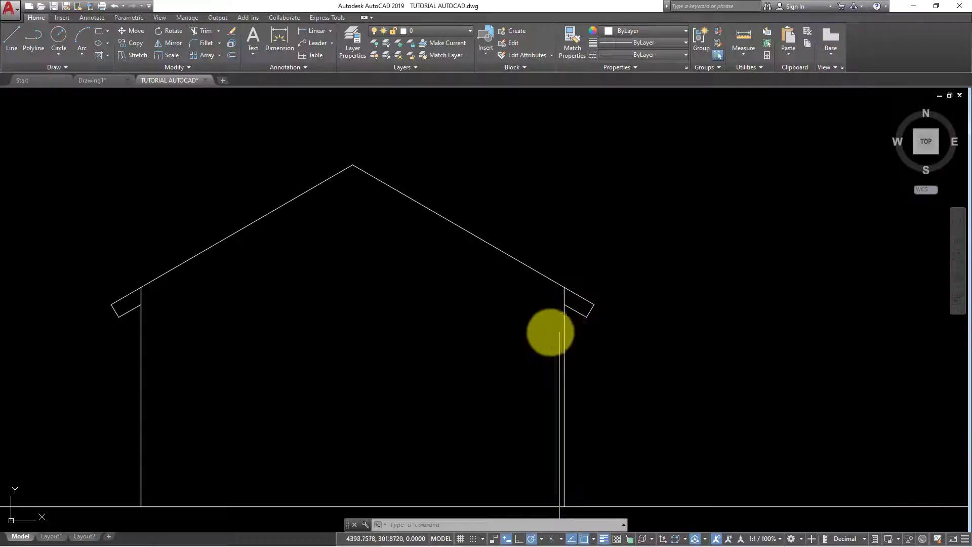
Step: Select and then deselect the roof lines, recentring the view on the house
click(250, 334)
scroll(243, 314, down, 3)
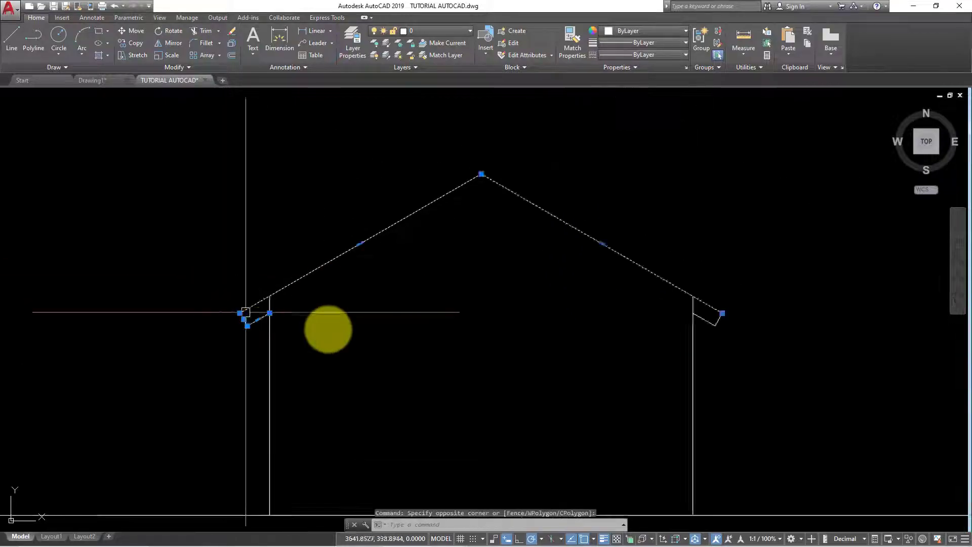
scroll(473, 336, down, 2)
scroll(401, 304, up, 3)
scroll(471, 298, up, 2)
scroll(657, 317, down, 2)
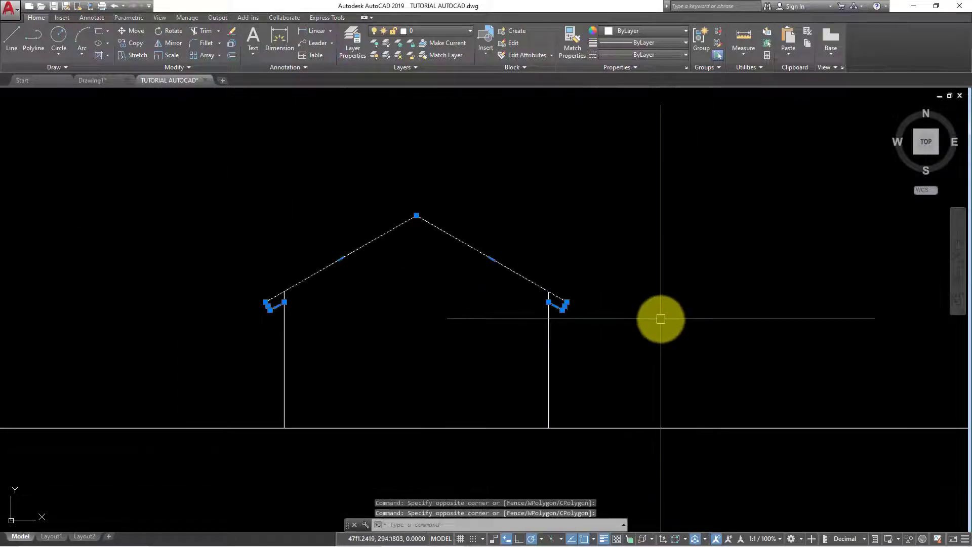
key(Escape)
middle_drag(427, 297, 444, 341)
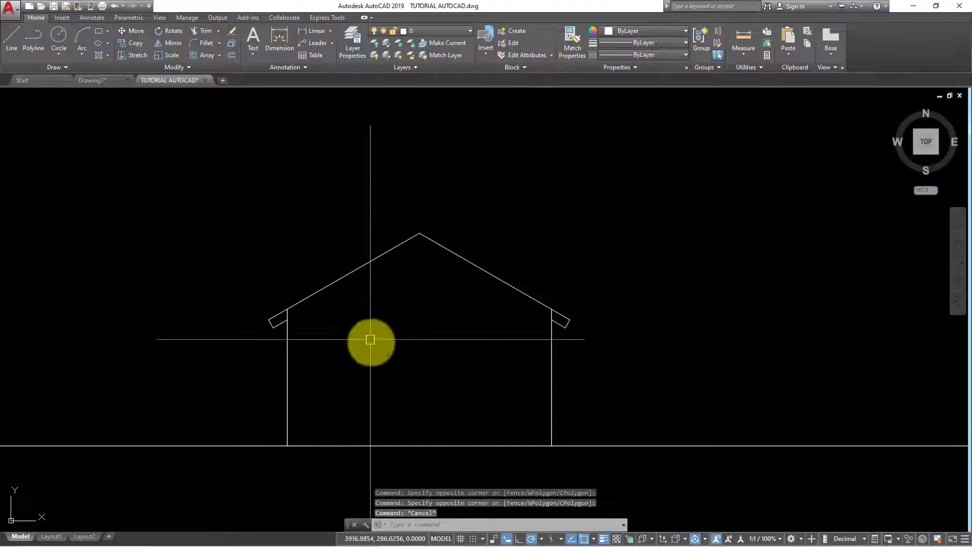
Step: Project vertical construction lines from the carport and bedroom plan walls through the elevation
text(XL)
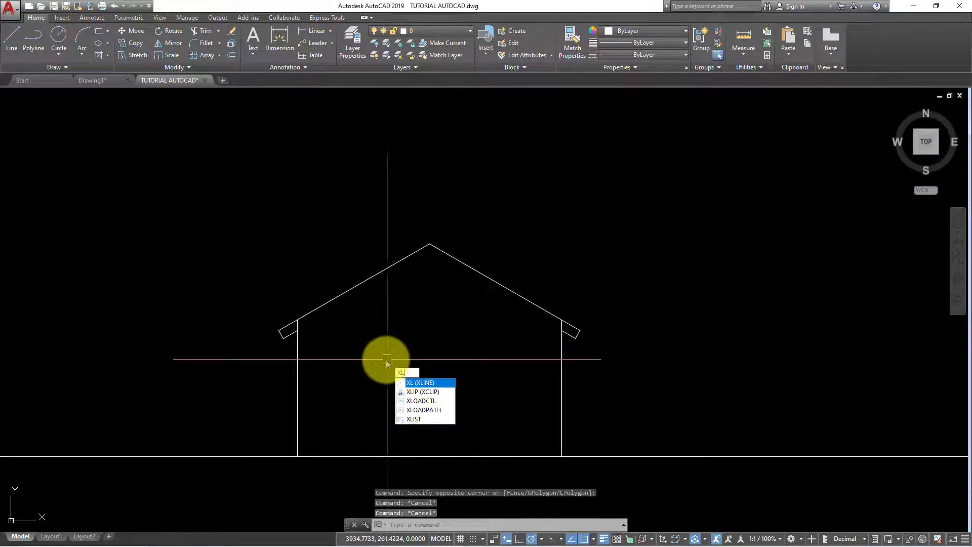
key(Return)
text(V)
key(Return)
scroll(347, 325, down, 2)
scroll(327, 336, down, 4)
middle_drag(327, 336, 329, 350)
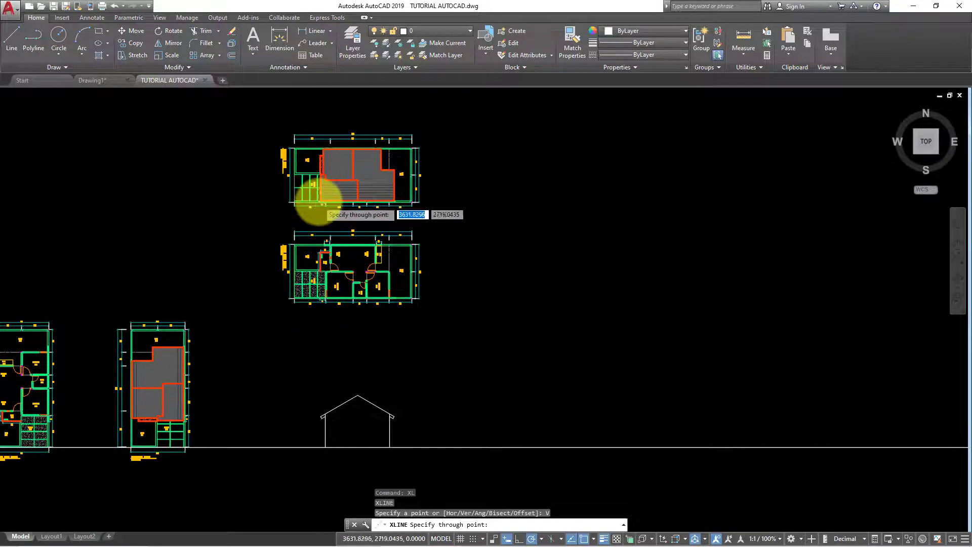
scroll(315, 218, up, 4)
scroll(318, 446, up, 4)
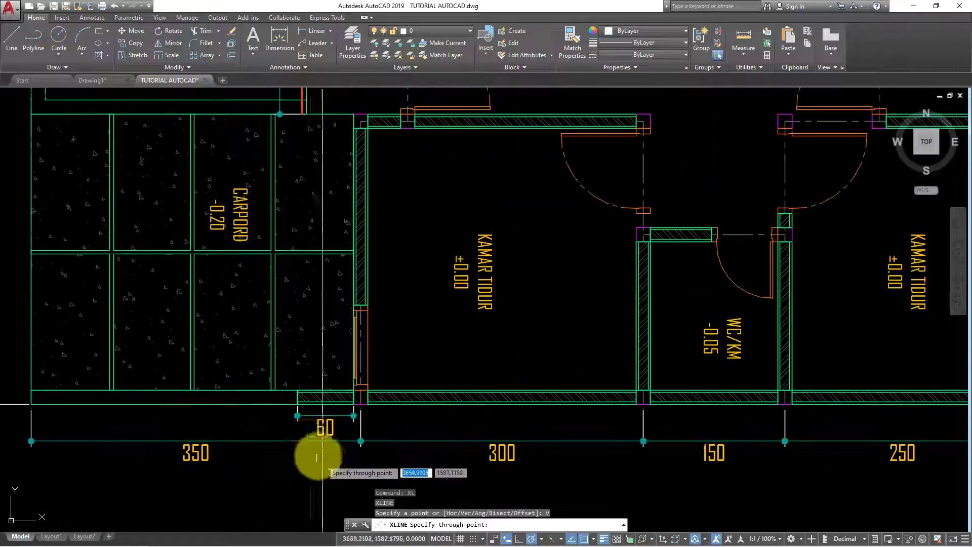
click(297, 404)
scroll(184, 368, down, 4)
scroll(541, 377, up, 4)
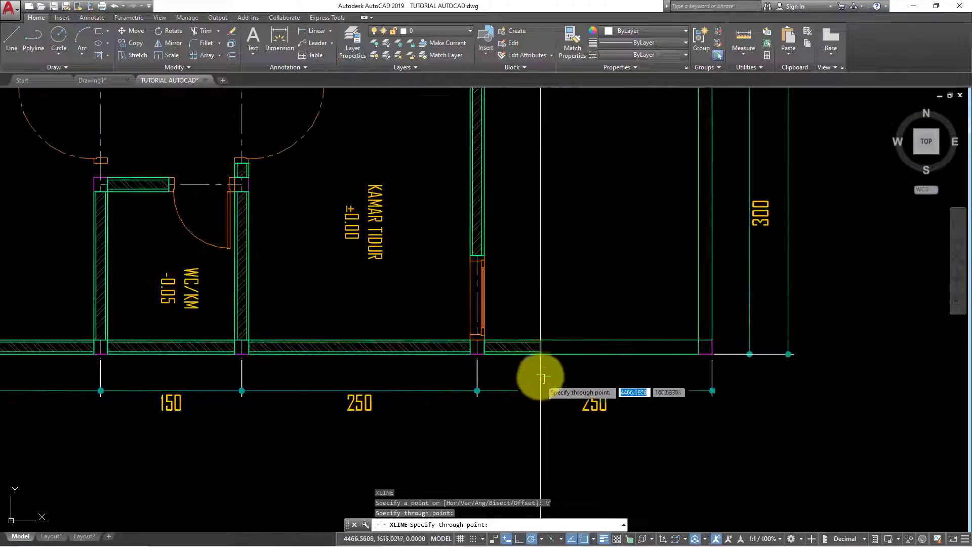
click(540, 353)
scroll(529, 304, down, 4)
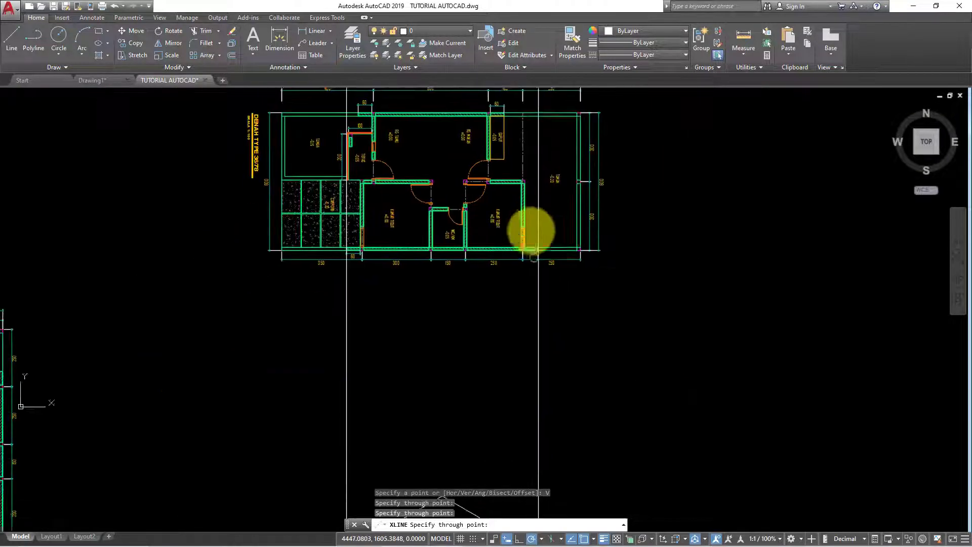
scroll(481, 283, down, 3)
scroll(389, 305, up, 5)
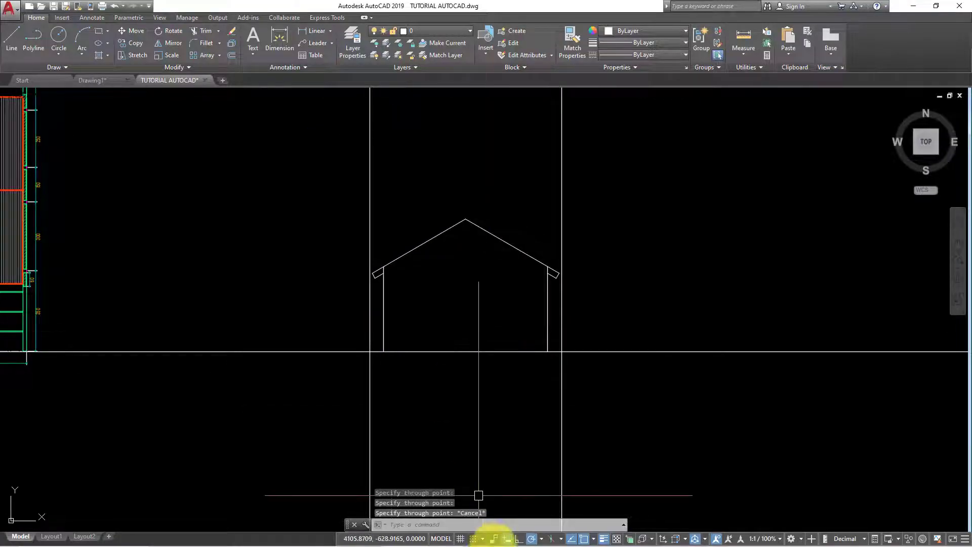
key(Escape)
Step: Check the SketchUp model for reference, then return to AutoCAD
click(560, 539)
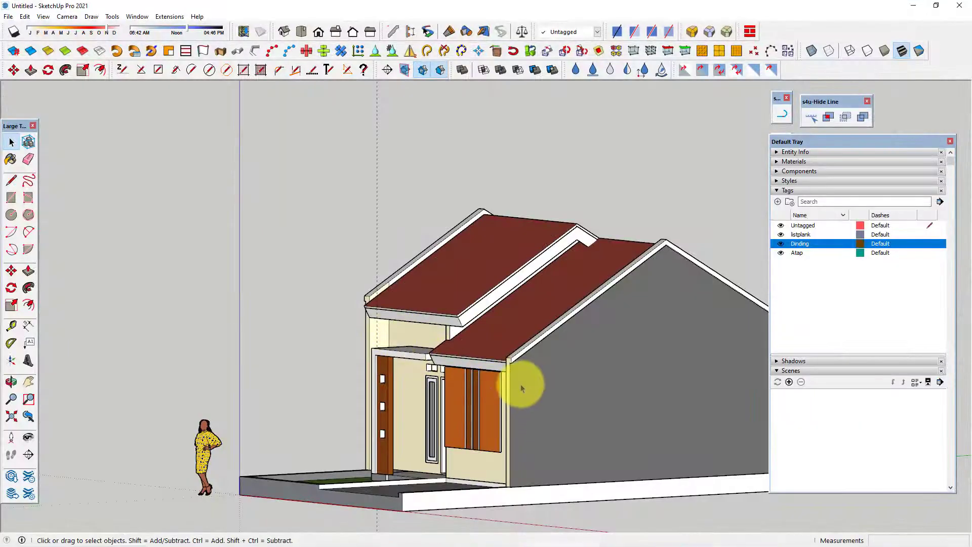
scroll(476, 394, down, 2)
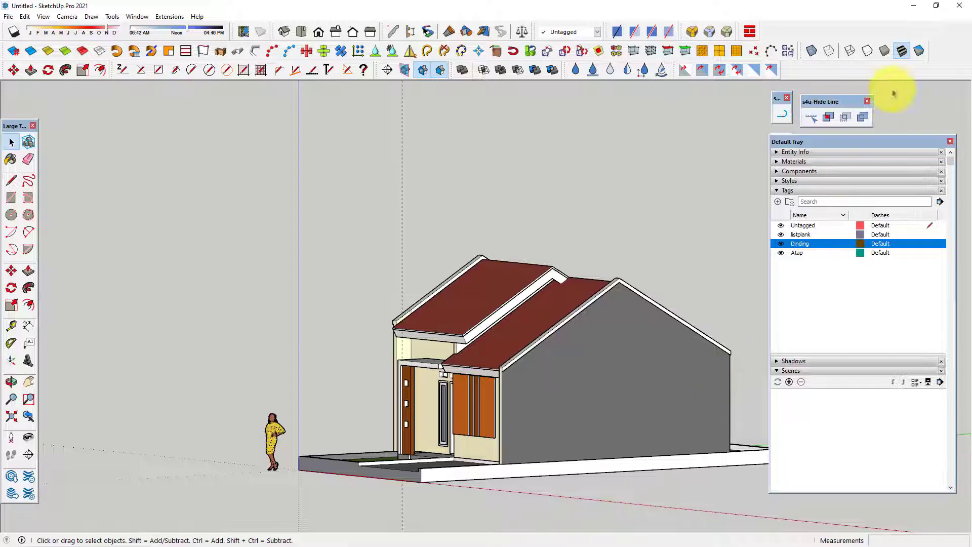
click(909, 8)
Step: Copy the gable roof line 15 units upward, using the apex as base point
scroll(410, 319, up, 4)
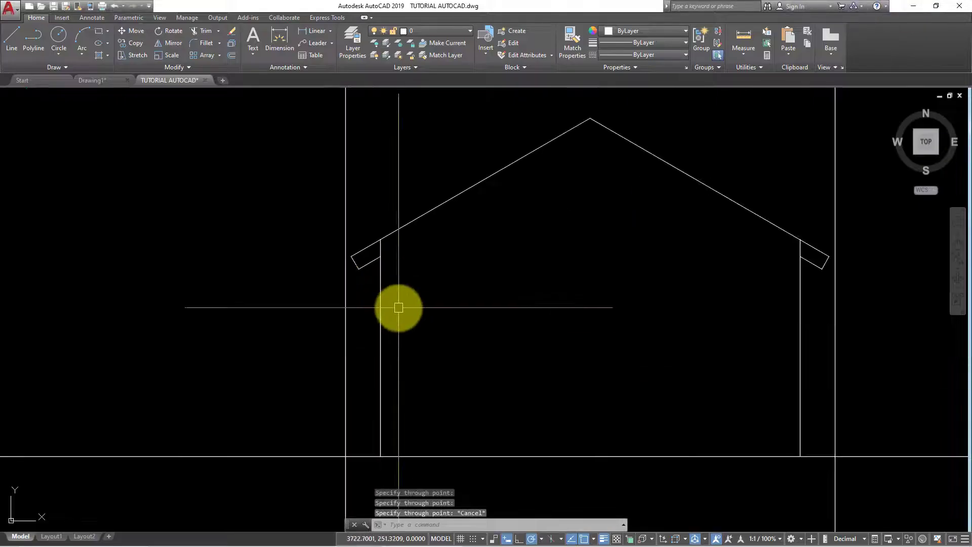
mouse_move(397, 303)
middle_down()
mouse_move(365, 322)
mouse_move(379, 362)
middle_up()
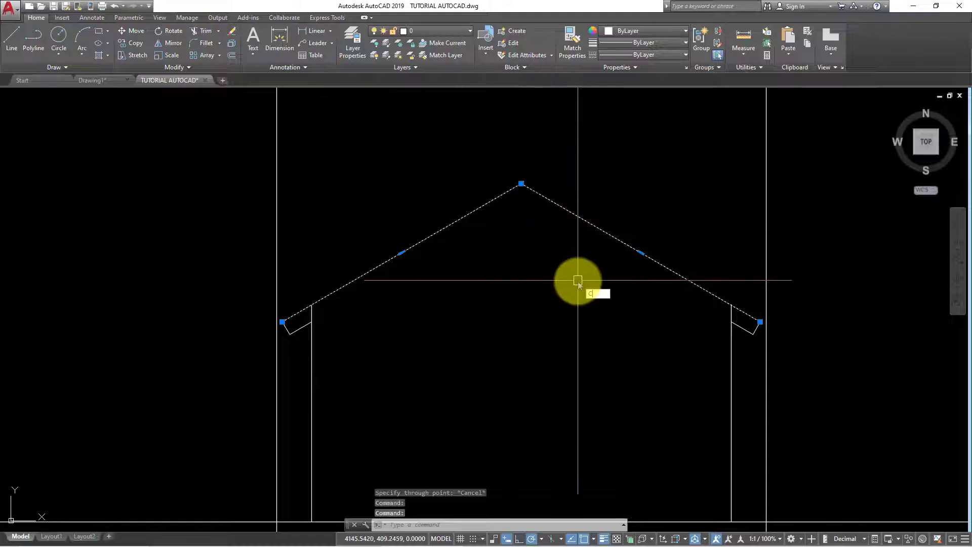
text(o)
key(Return)
click(521, 183)
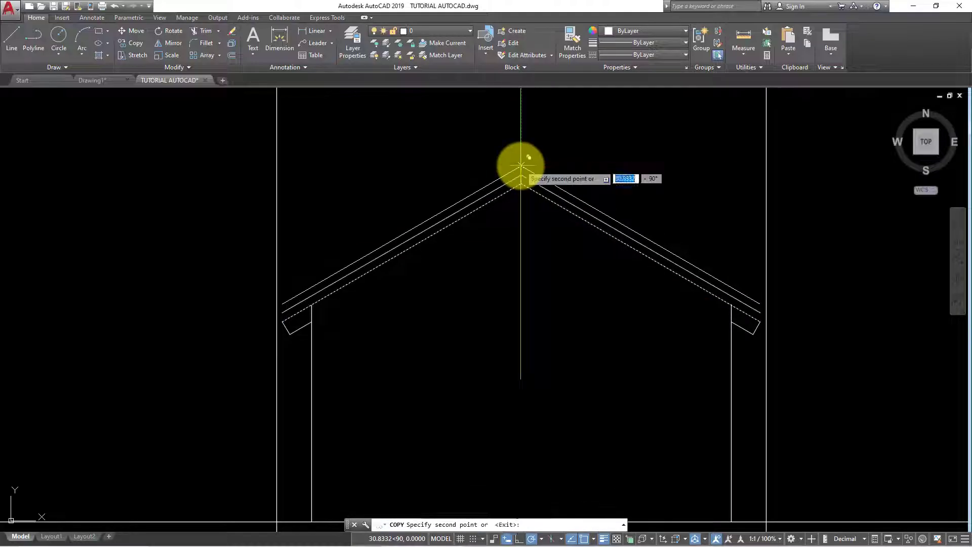
key(Return)
scroll(298, 311, up, 5)
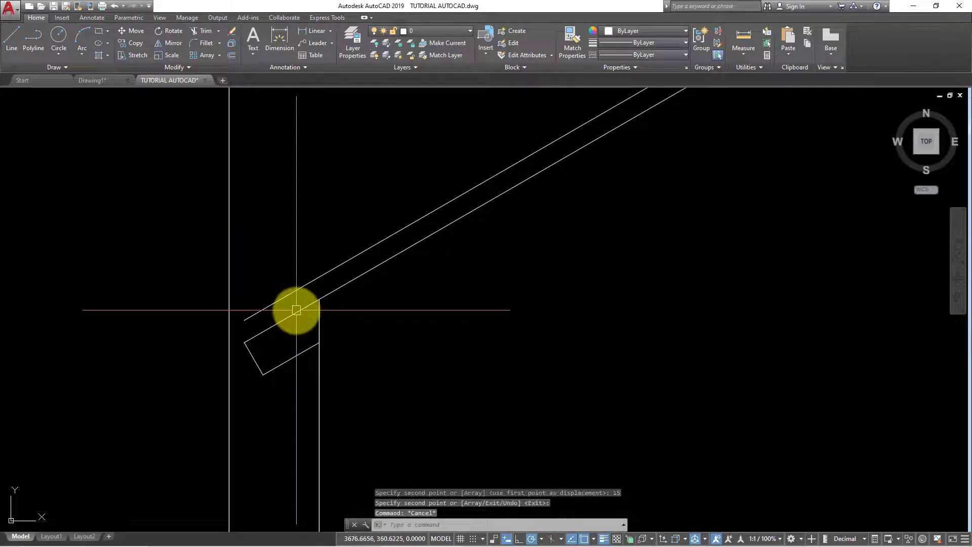
Step: Start extending the roof lines and a polyline, then cancel both
text(x)
key(Return)
key(Return)
scroll(268, 304, down, 3)
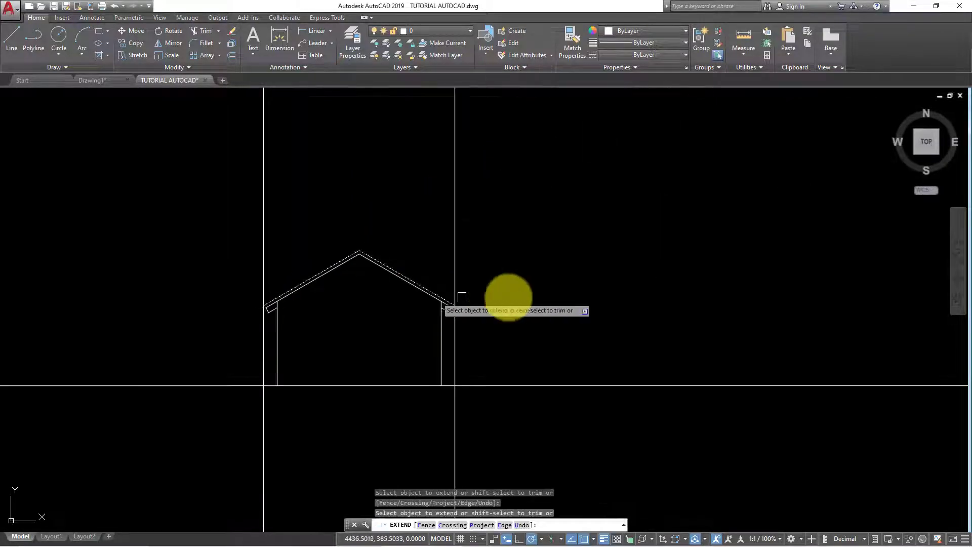
scroll(342, 313, up, 4)
mouse_move(94, 313)
middle_down()
mouse_move(317, 277)
mouse_move(557, 278)
middle_up()
key(Escape)
key(Escape)
key(Escape)
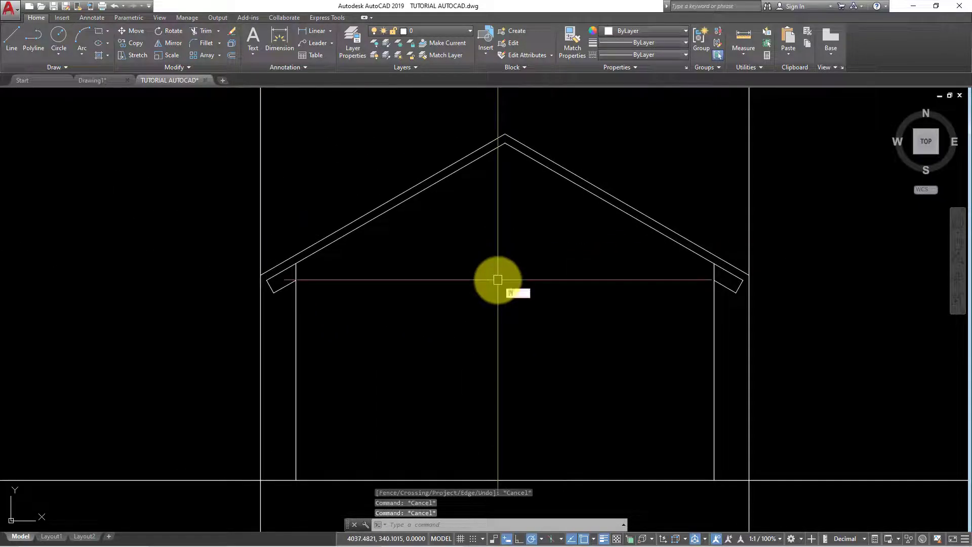
key(Return)
key(Escape)
key(Escape)
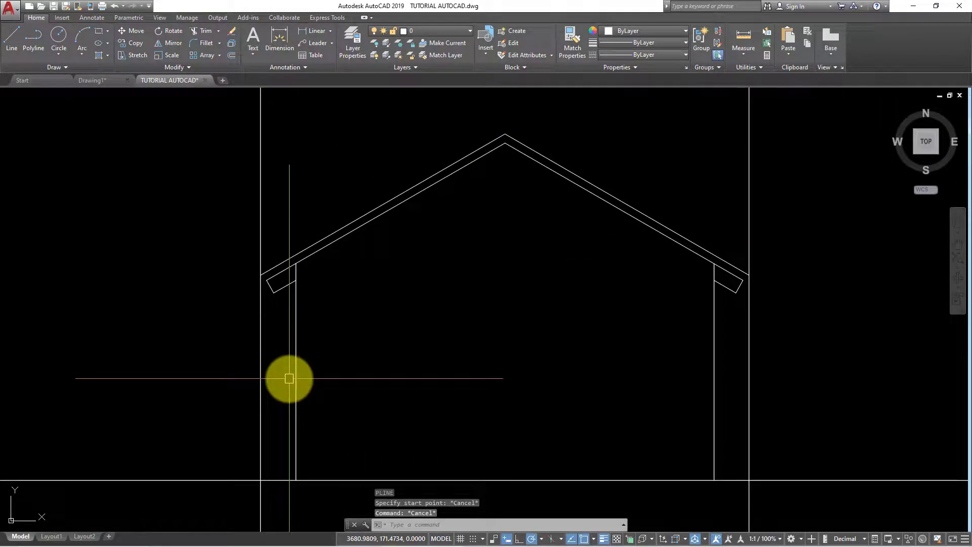
Step: Try a zero-radius fillet on the left outer wall line, then cancel it
text(f)
key(Return)
text(r)
key(Return)
text(0)
key(Return)
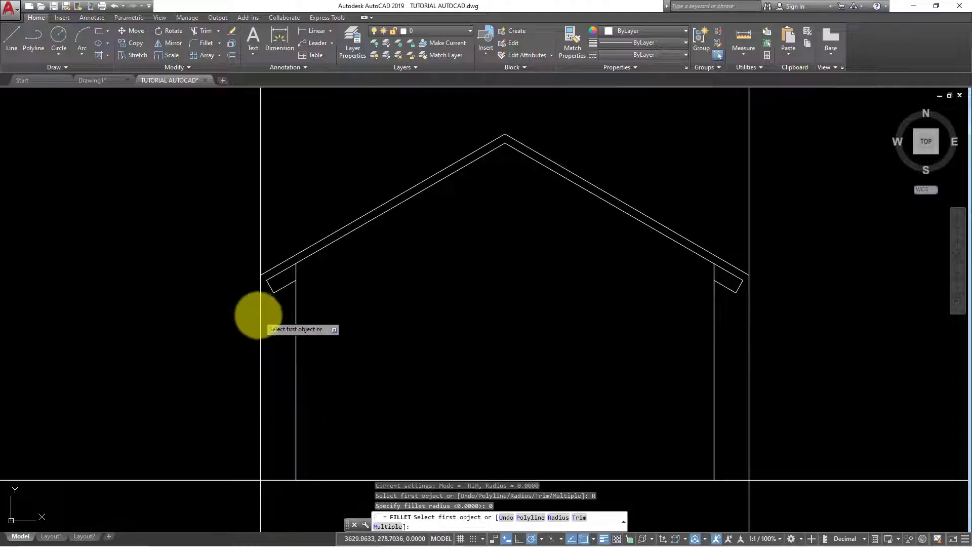
click(260, 314)
scroll(276, 265, up, 5)
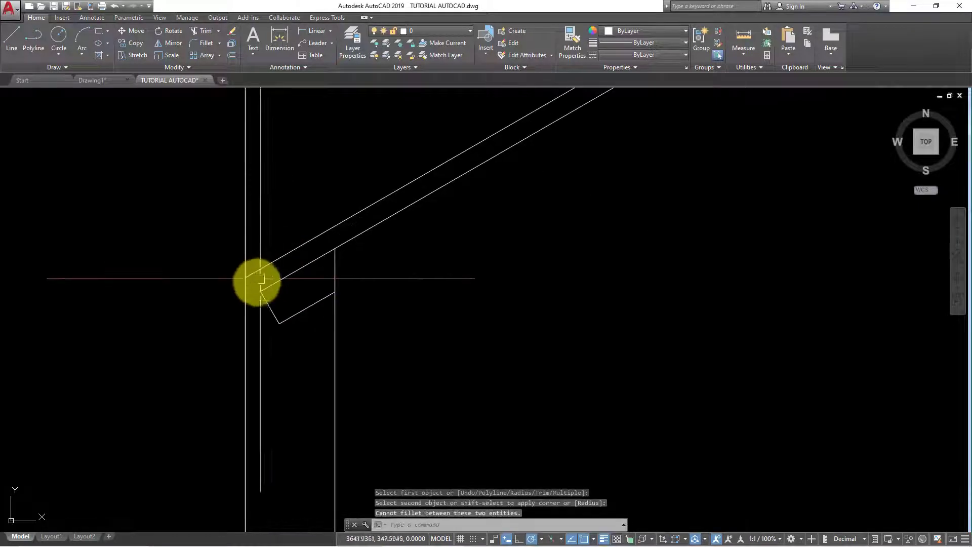
key(Escape)
Step: Retry a zero-radius fillet joining the roof line to the outer wall, then cancel it
key(Return)
text(r)
key(Return)
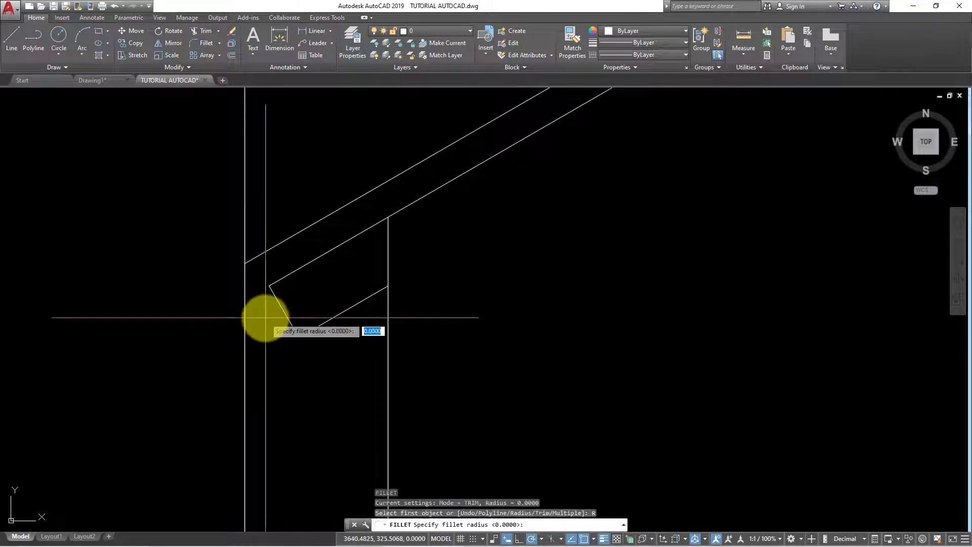
text(0)
key(Return)
click(247, 292)
click(260, 254)
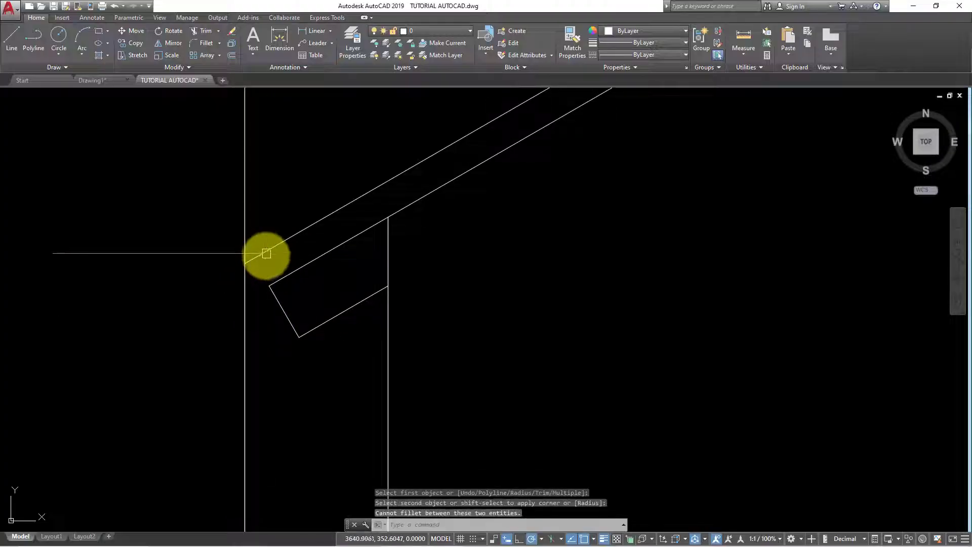
scroll(303, 269, down, 10)
scroll(267, 270, up, 5)
key(Escape)
scroll(267, 271, up, 5)
scroll(322, 238, down, 8)
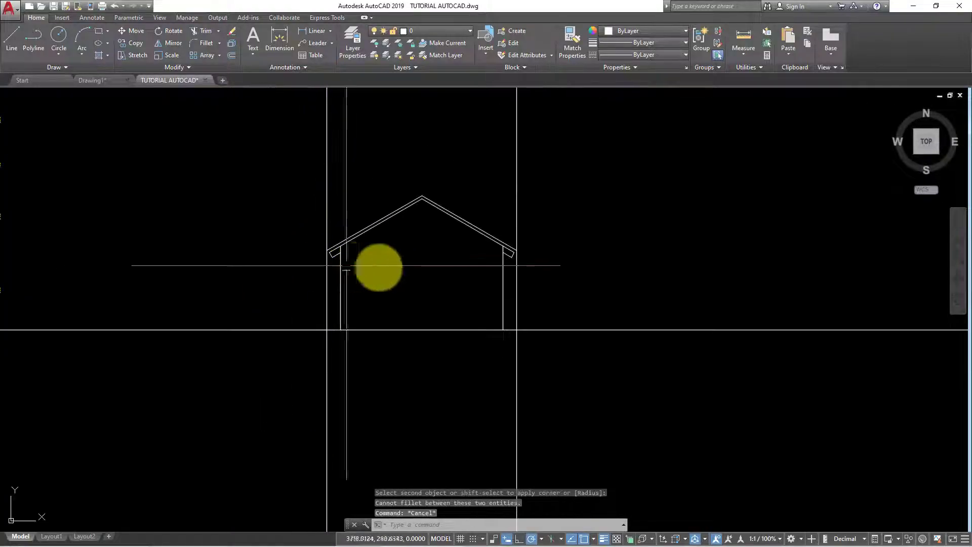
scroll(526, 276, up, 4)
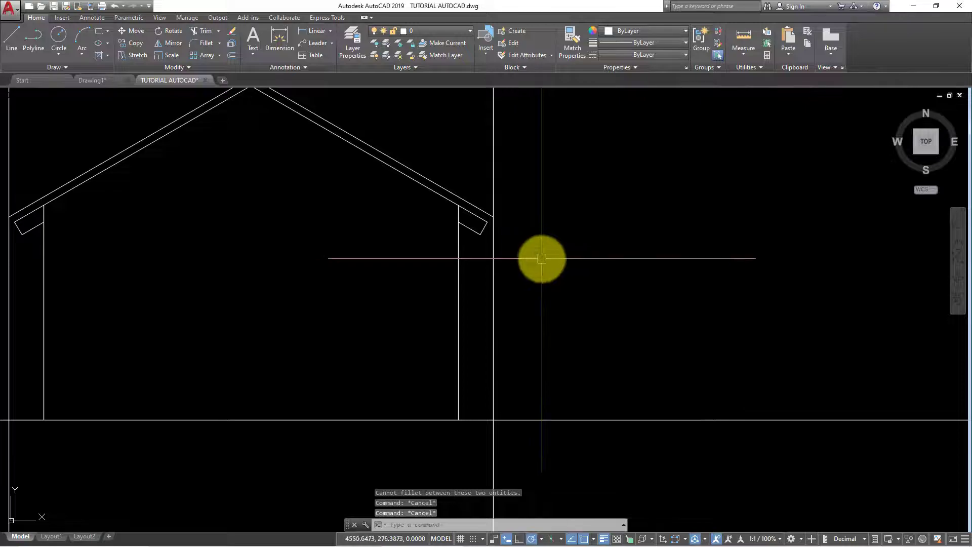
text(TR)
Step: Attempt a trim using the roof lines as cutting edges, then abandon it
key(Return)
click(514, 239)
click(451, 179)
key(Return)
click(480, 162)
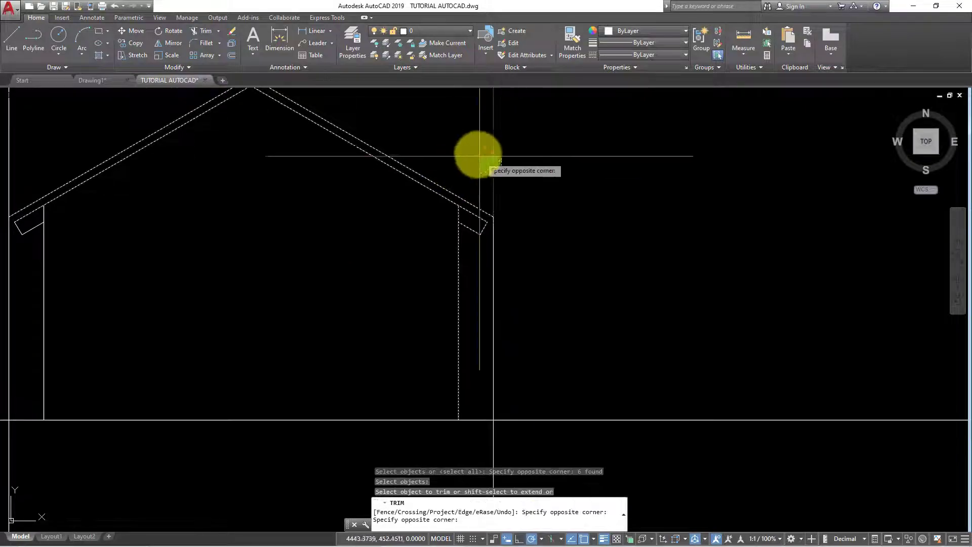
scroll(612, 229, down, 3)
scroll(507, 213, up, 4)
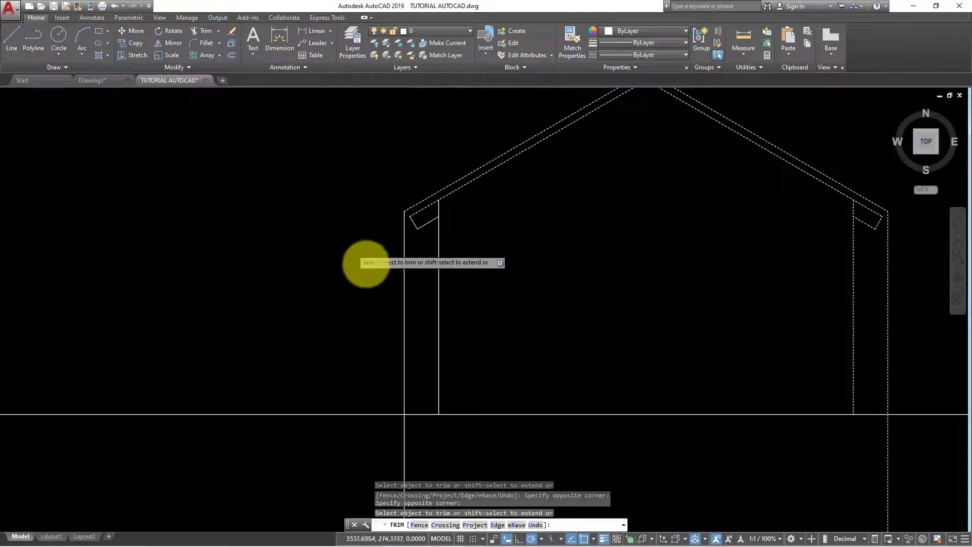
key(Escape)
scroll(365, 260, down, 2)
key(Escape)
Step: Trim the outer wall lines below the ground line, using the ground line as cutting edge
key(Return)
key(Return)
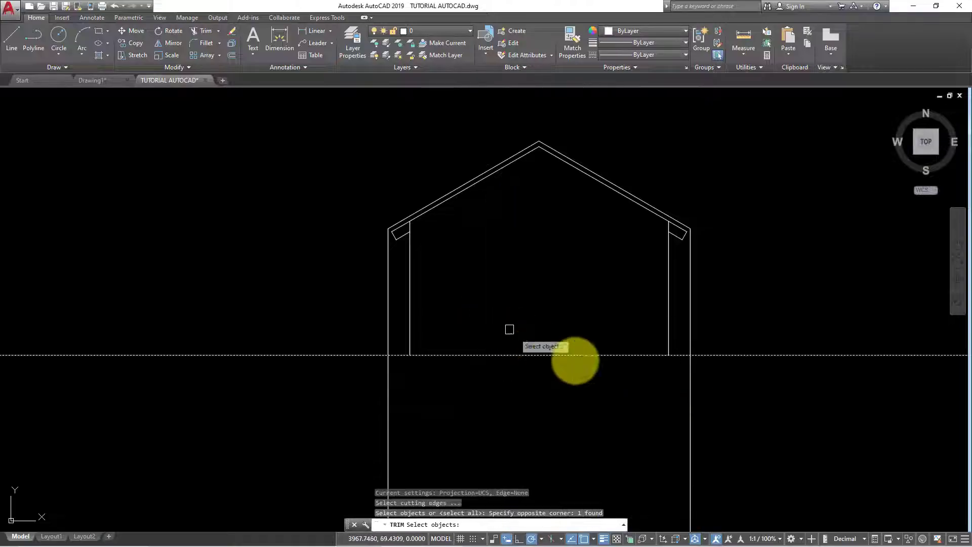
drag(732, 408, 592, 420)
drag(450, 408, 298, 420)
key(Escape)
Step: Select the left outer wall and outer roof line, and bring the whole elevation into view
click(387, 282)
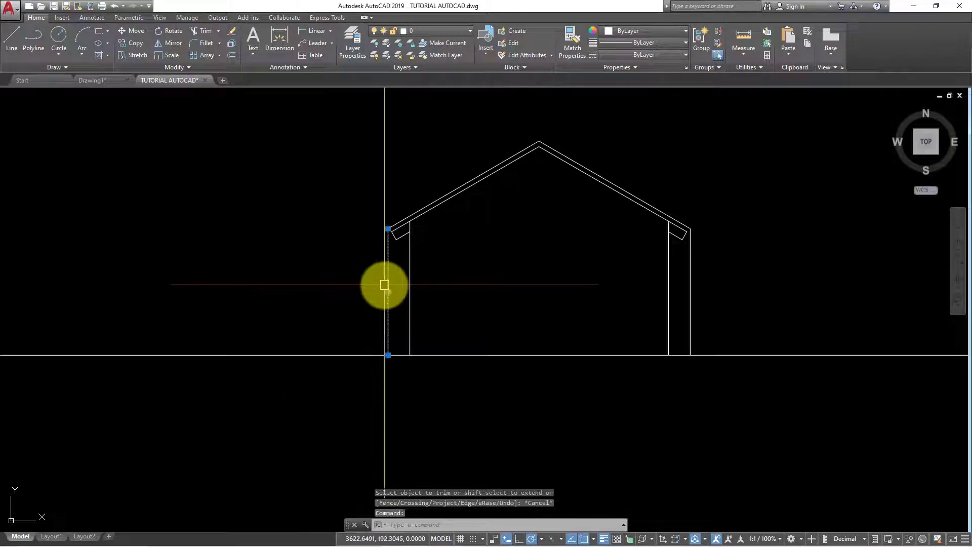
scroll(386, 282, up, 2)
click(434, 203)
middle_drag(744, 168, 520, 173)
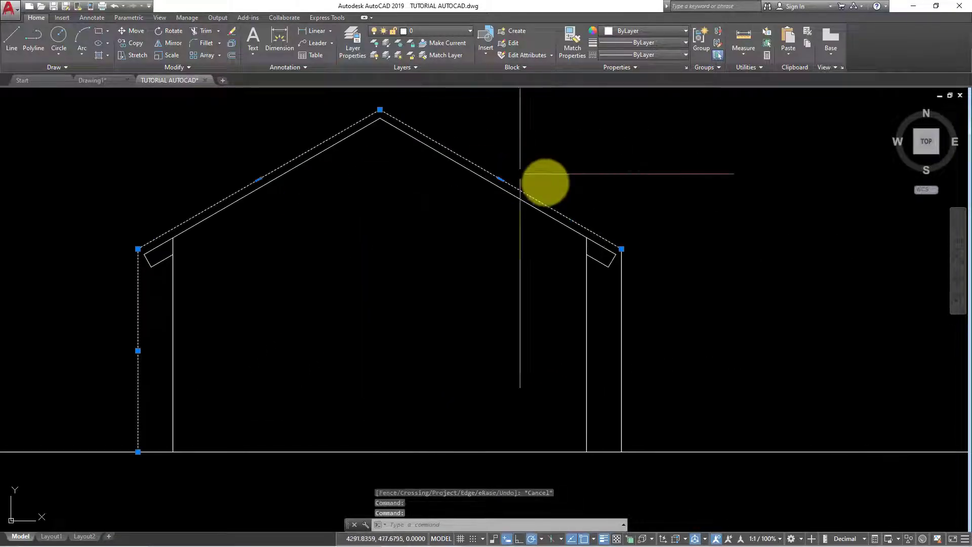
Step: Add the right outer wall to the selection and colour the outer outline magenta
click(621, 283)
click(648, 31)
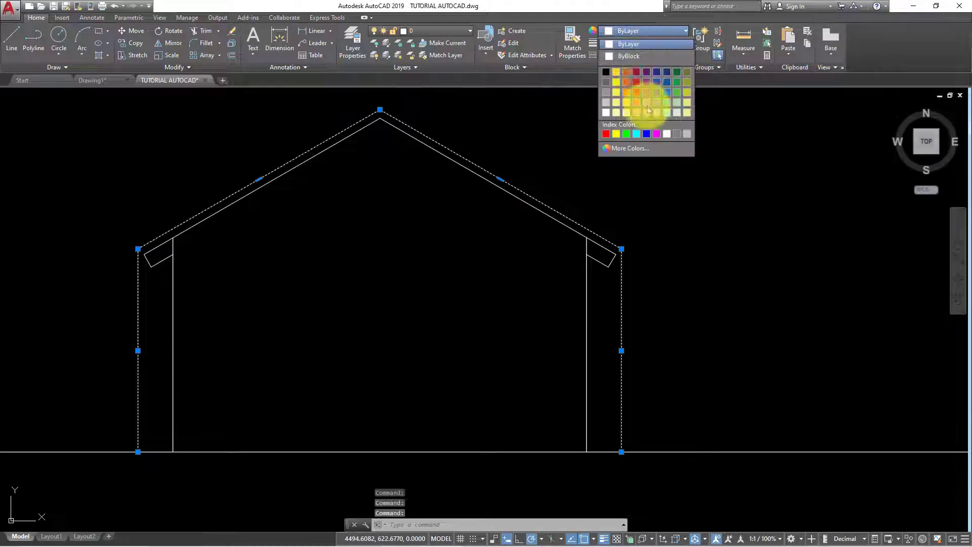
click(657, 133)
key(Escape)
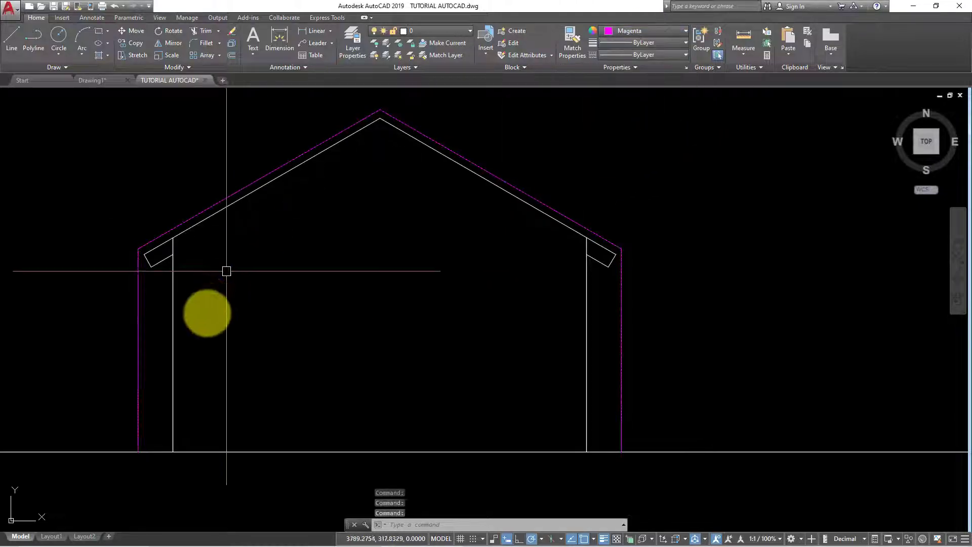
Step: Give the inner walls, eave brackets and inner roof line the CENTER linetype
drag(209, 314, 159, 246)
click(592, 275)
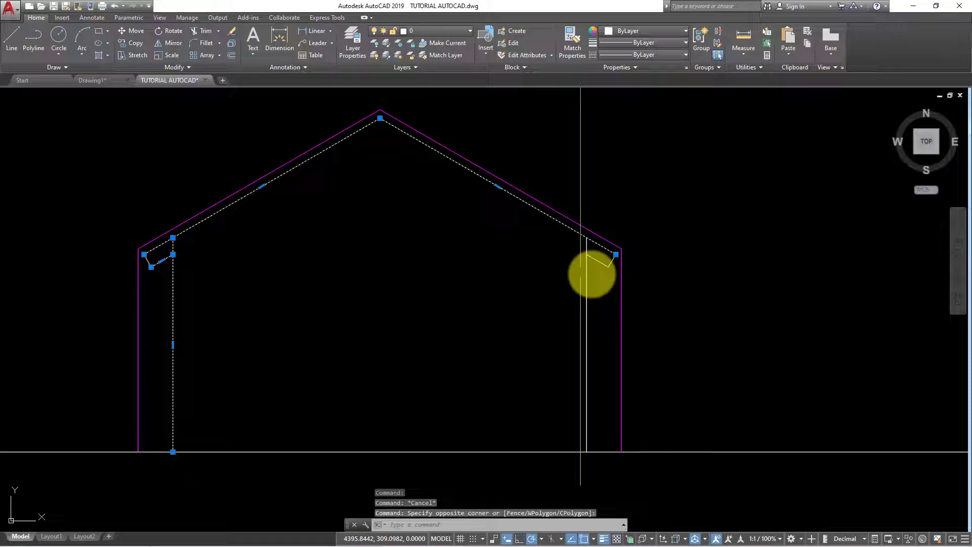
click(582, 249)
click(272, 331)
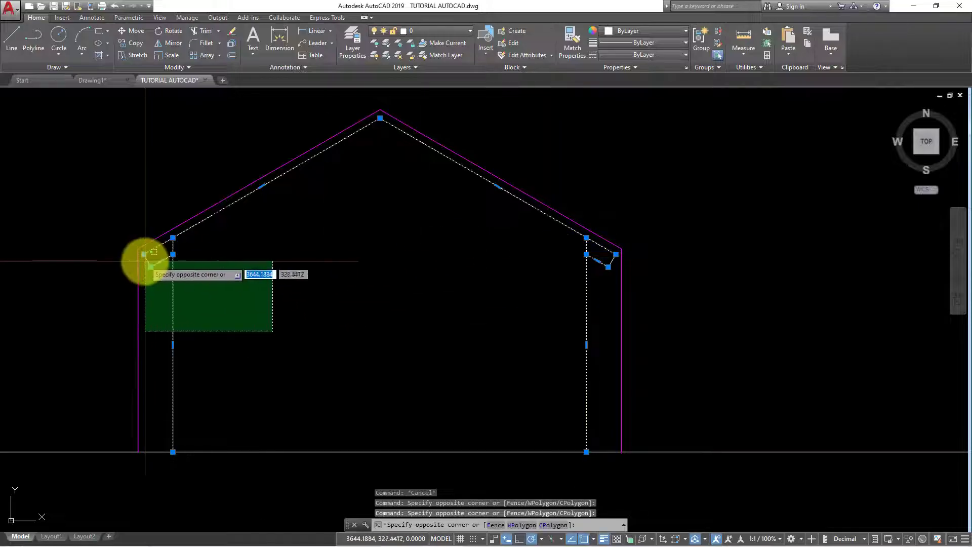
click(145, 261)
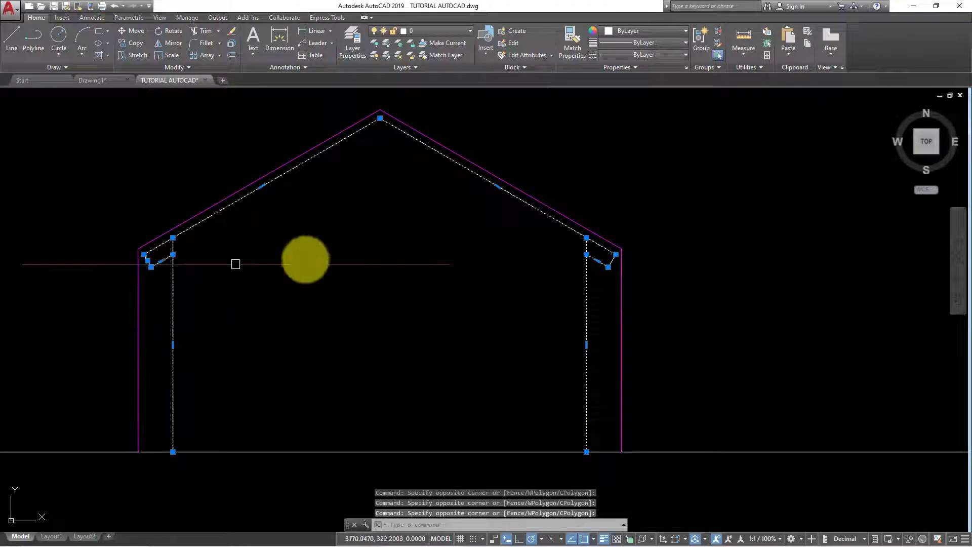
click(654, 53)
click(650, 92)
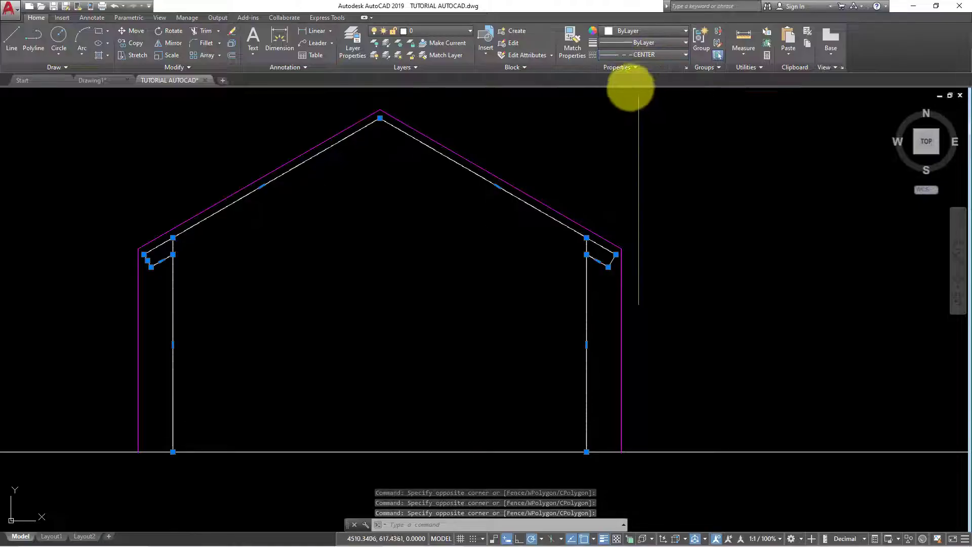
click(430, 31)
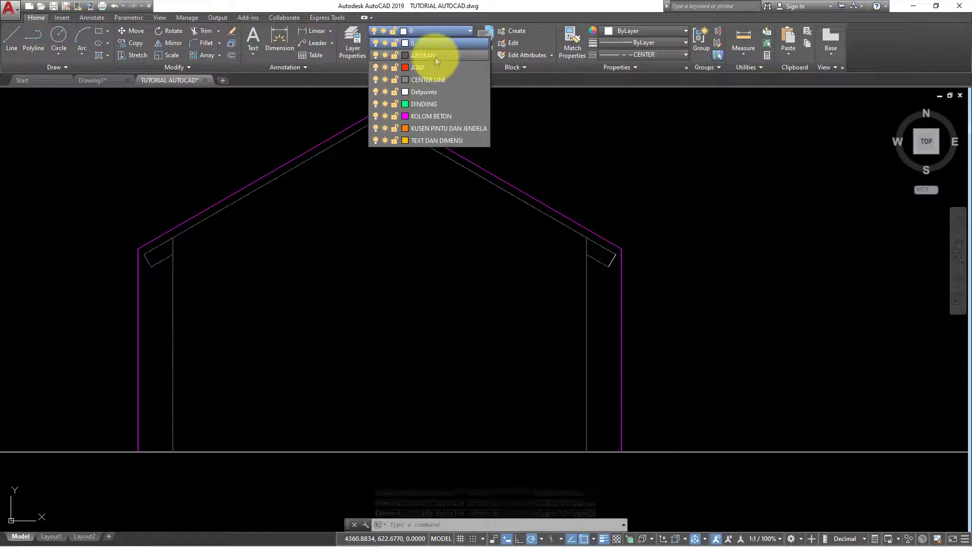
Step: Make ARSIRAN the current layer and set the inner lines' linetype scale to 30
click(435, 55)
scroll(437, 161, up, 2)
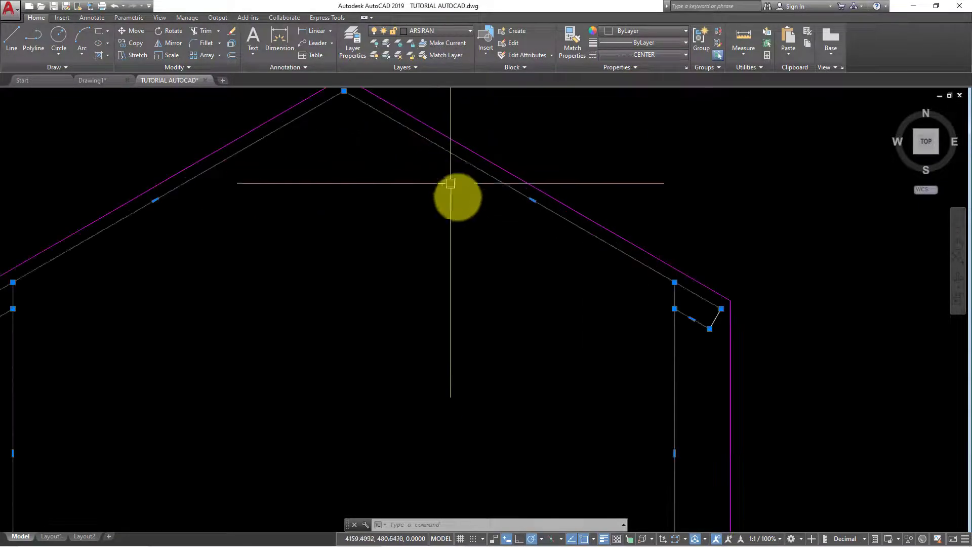
scroll(450, 183, down, 3)
key(Return)
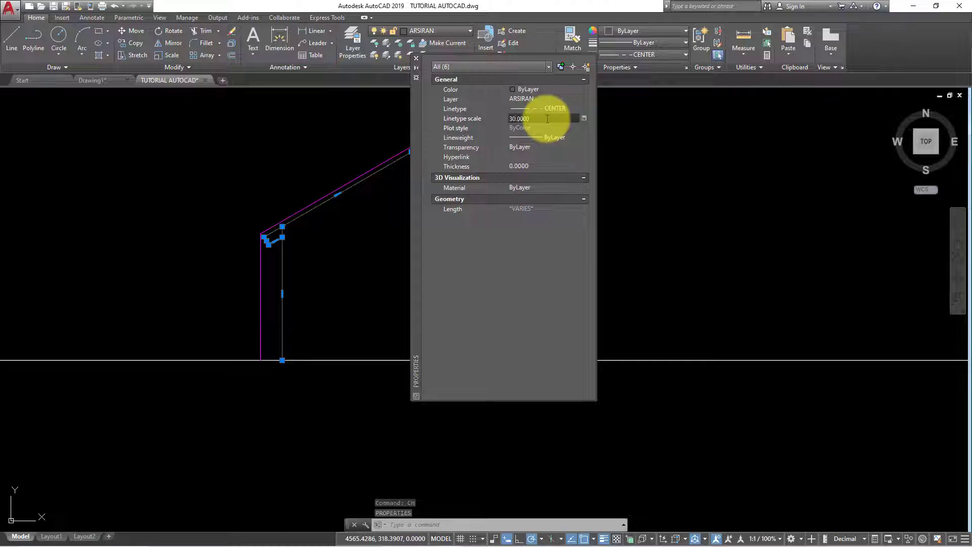
click(416, 58)
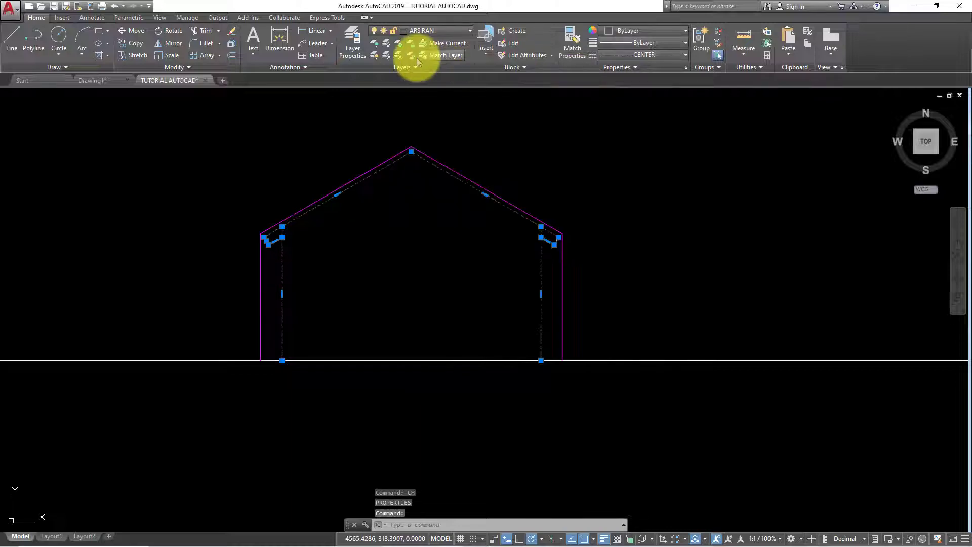
key(Escape)
key(Escape)
middle_drag(397, 219, 472, 243)
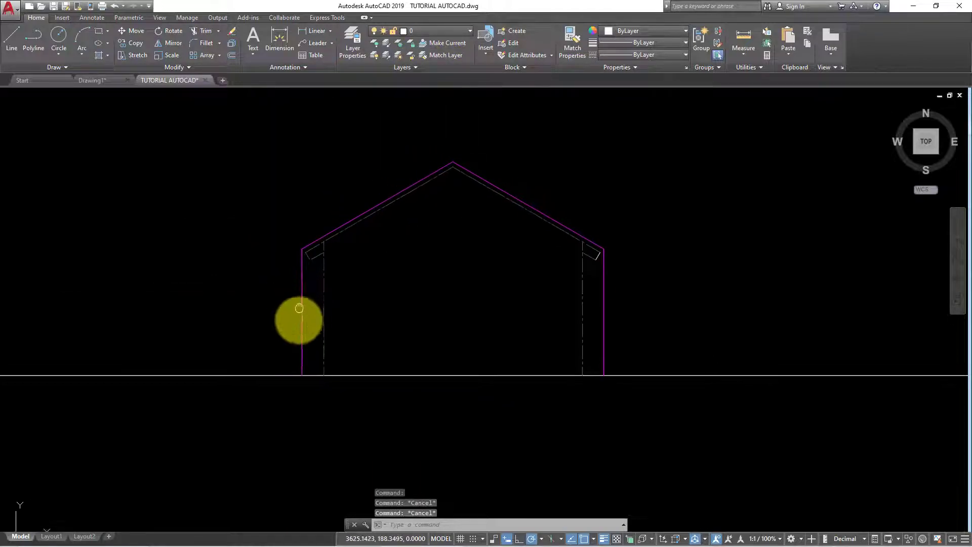
scroll(467, 300, up, 2)
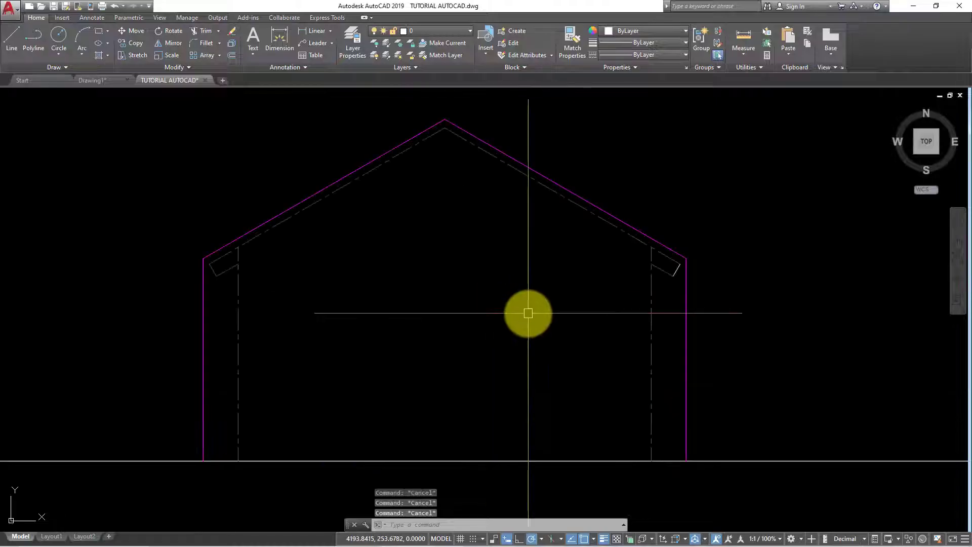
Step: Start MATCHPROP from the dashed wall line, then cancel before choosing destination lines
text(Ma)
key(Return)
click(652, 307)
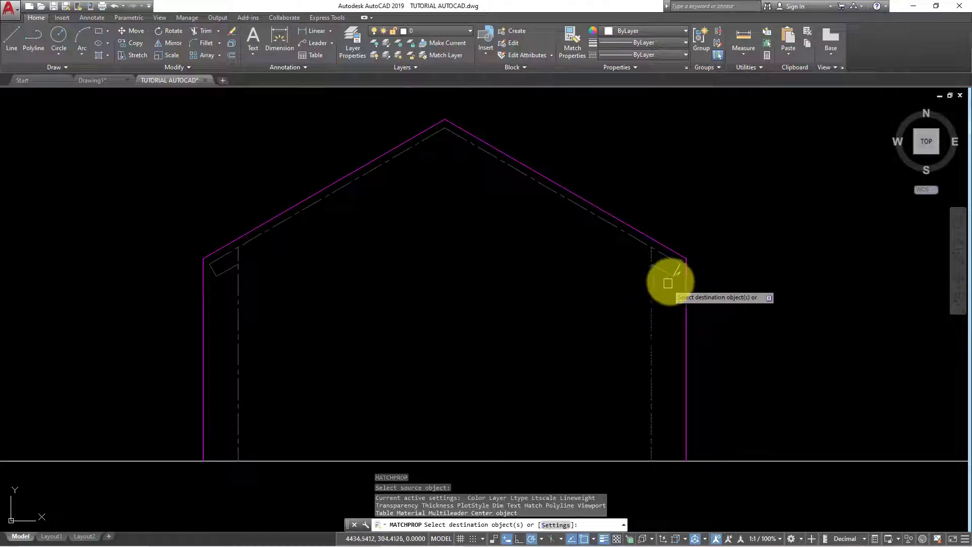
scroll(673, 282, up, 3)
scroll(578, 305, down, 3)
click(578, 305)
key(Escape)
click(233, 282)
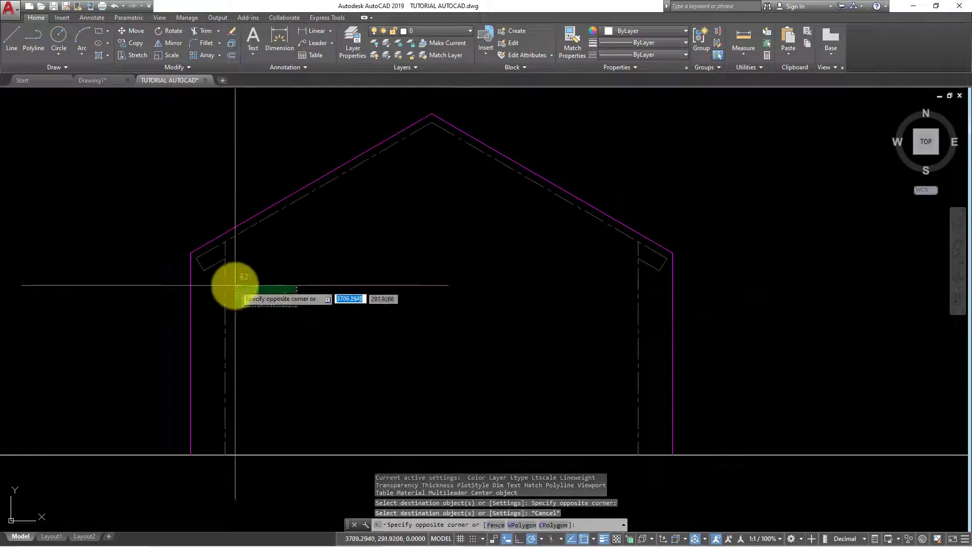
key(Escape)
scroll(553, 326, down, 4)
middle_drag(553, 326, 560, 373)
scroll(560, 372, down, 3)
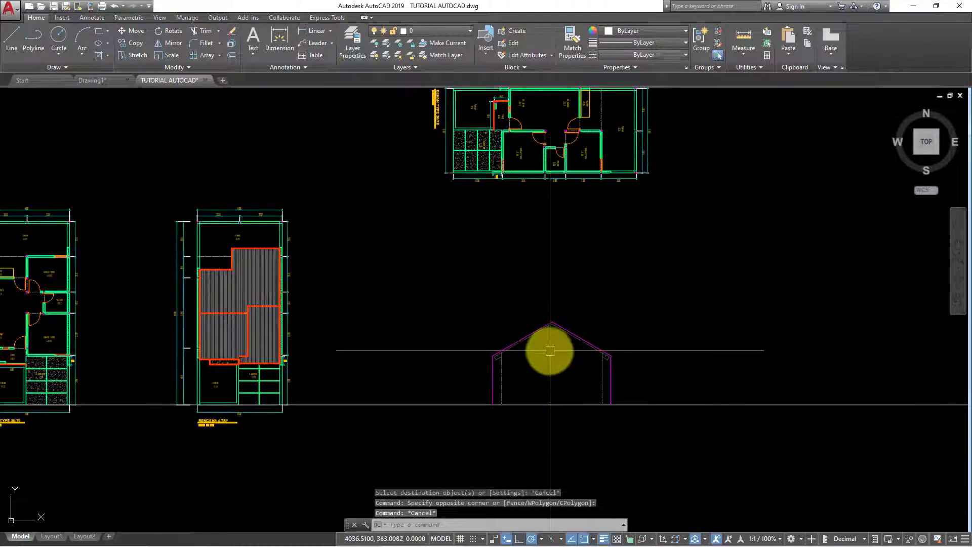
scroll(494, 196, up, 2)
mouse_move(495, 196)
middle_down()
mouse_move(459, 364)
mouse_move(428, 340)
middle_up()
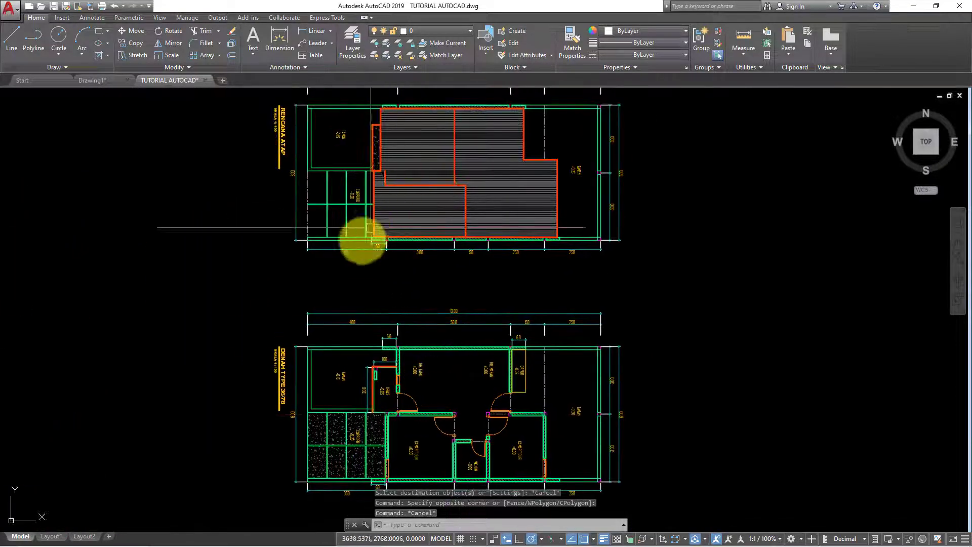
middle_drag(454, 177, 479, 234)
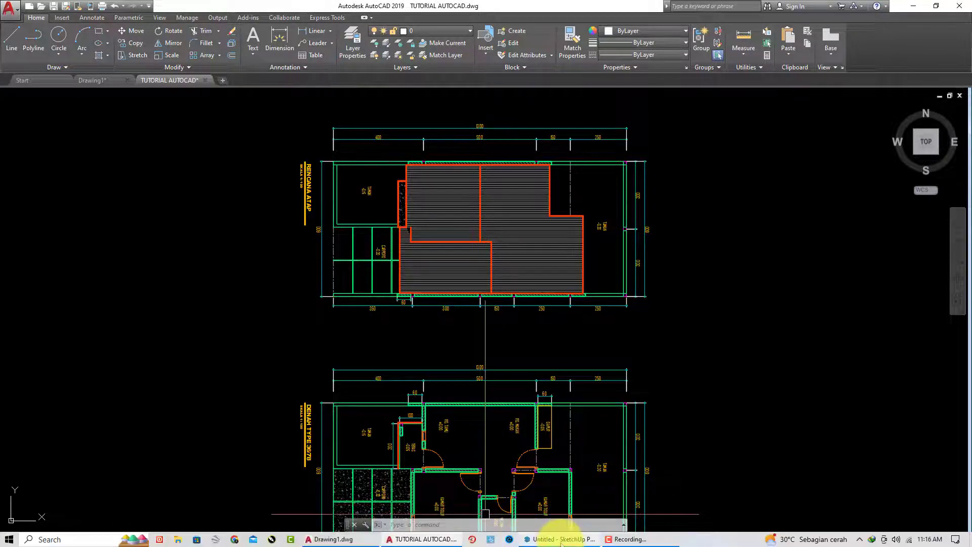
click(560, 539)
middle_drag(538, 275, 427, 258)
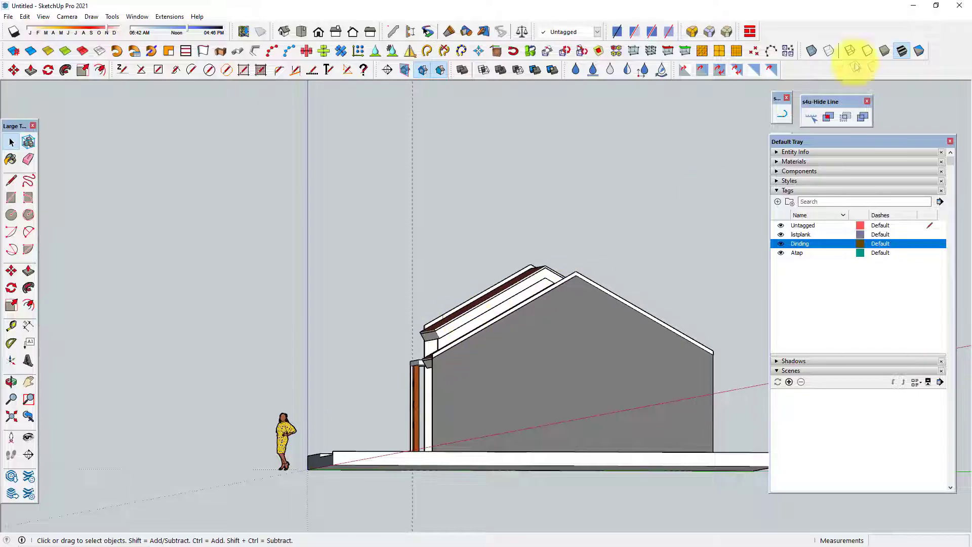
click(911, 7)
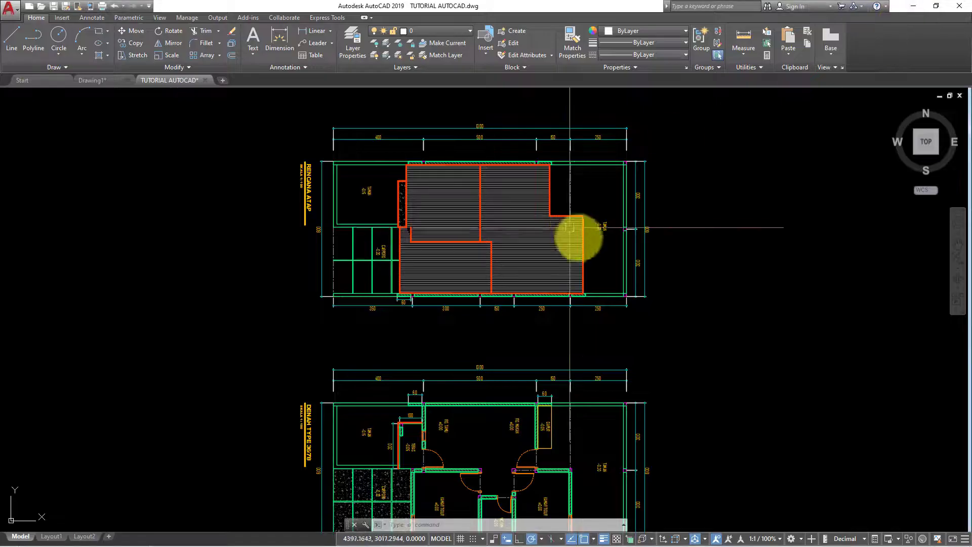
Step: Drop a vertical construction line (XL, Ver) from the roof plan through the elevation's ridge area
scroll(514, 283, down, 3)
scroll(488, 400, up, 3)
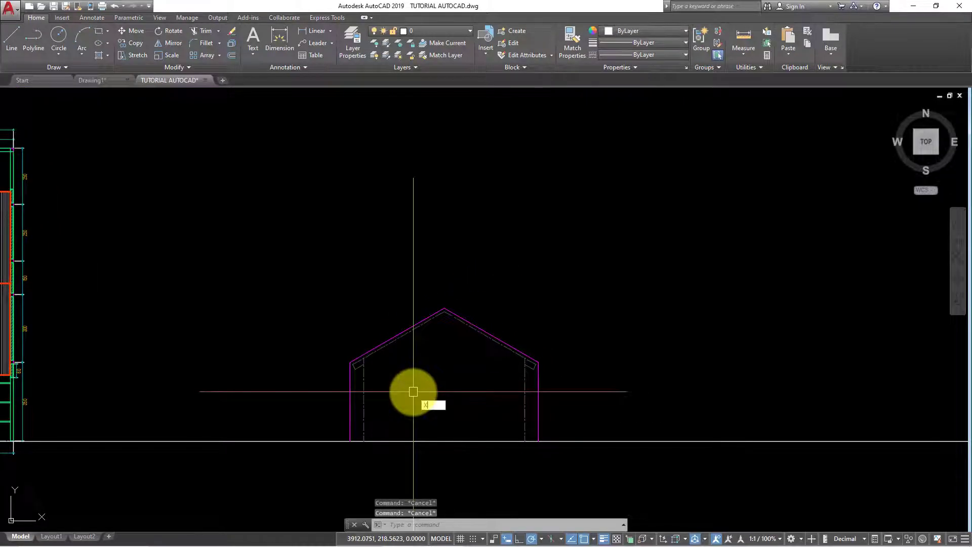
text(l)
key(Return)
text(v)
key(Return)
scroll(413, 391, down, 3)
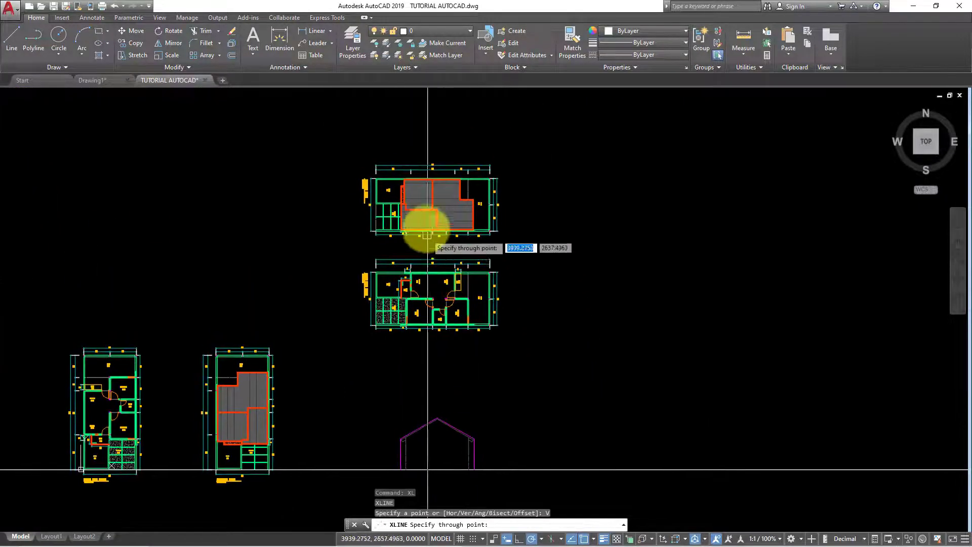
scroll(427, 234, up, 3)
click(439, 175)
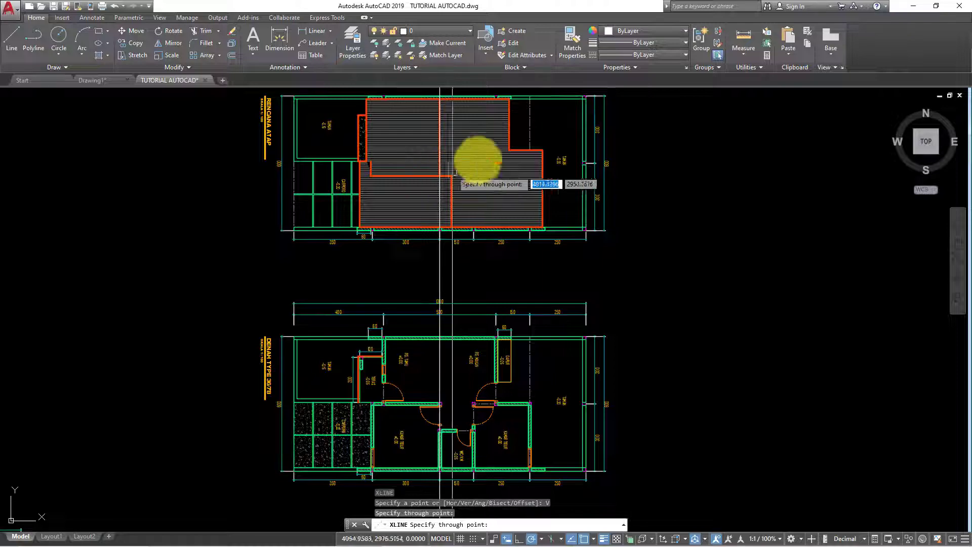
key(Escape)
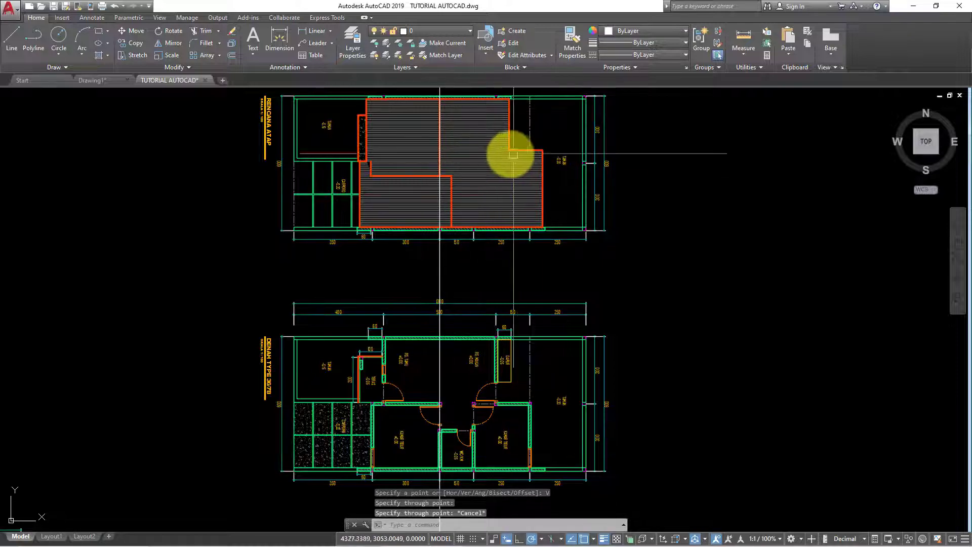
scroll(477, 132, down, 5)
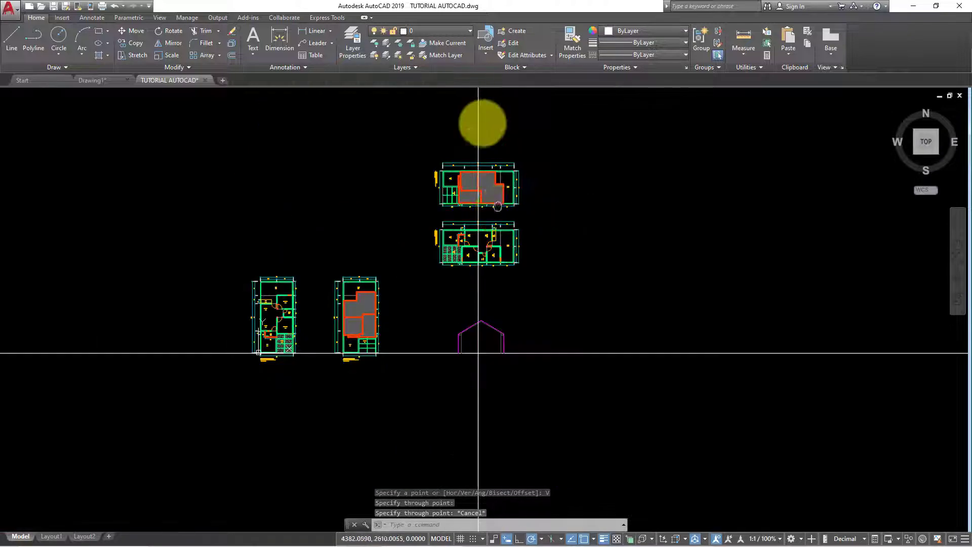
mouse_move(477, 324)
middle_down()
mouse_move(476, 208)
mouse_move(479, 249)
middle_up()
scroll(478, 217, up, 4)
Step: Cancel a stray Extend and pick the dashed inner roof polyline
key(Escape)
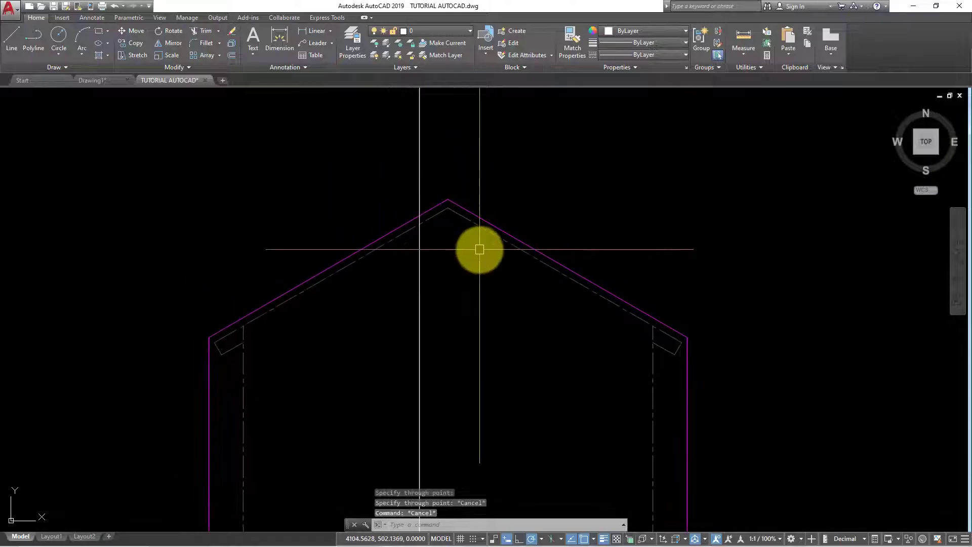
text(EX)
key(Return)
key(Return)
scroll(459, 216, up, 2)
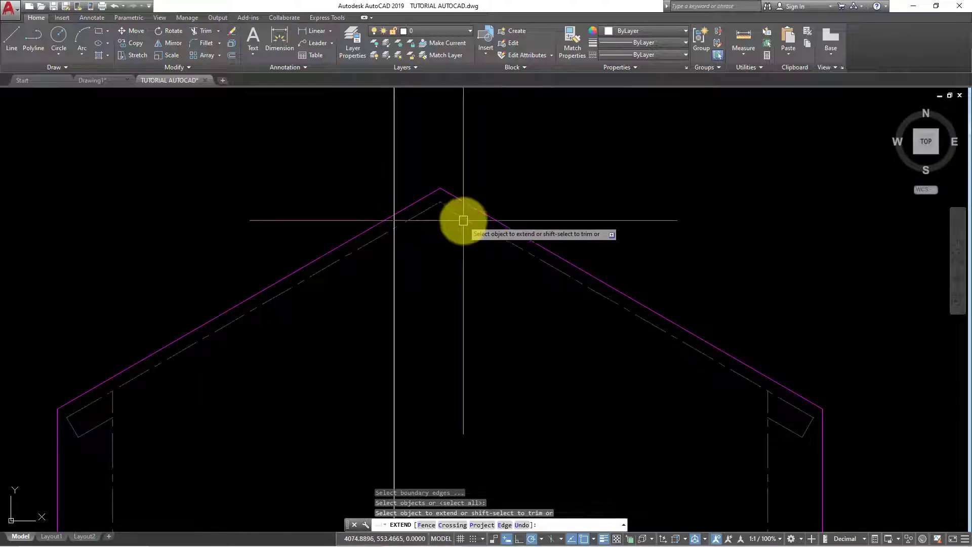
key(Escape)
click(463, 217)
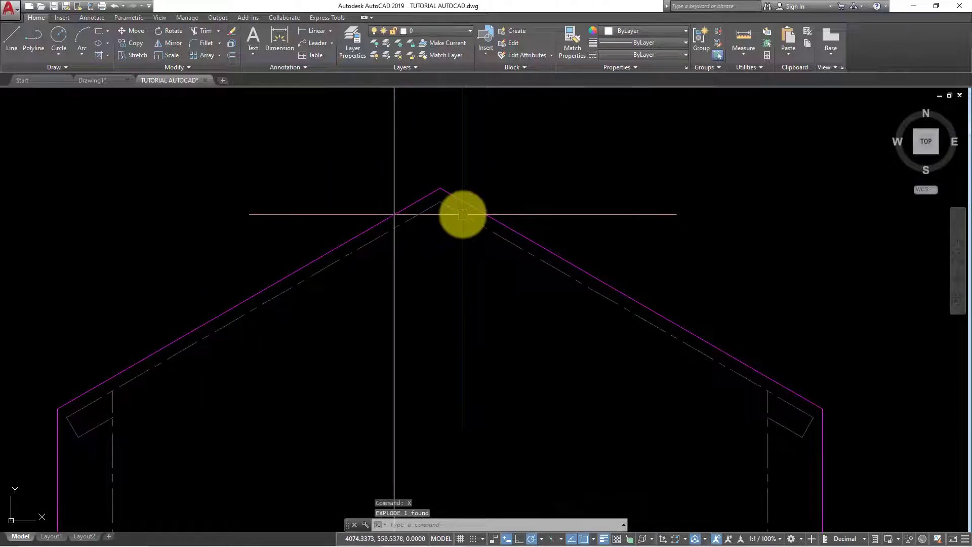
Step: Explode the inner roof polyline with X, then try Extend on all objects and cancel
text(Ex)
key(Return)
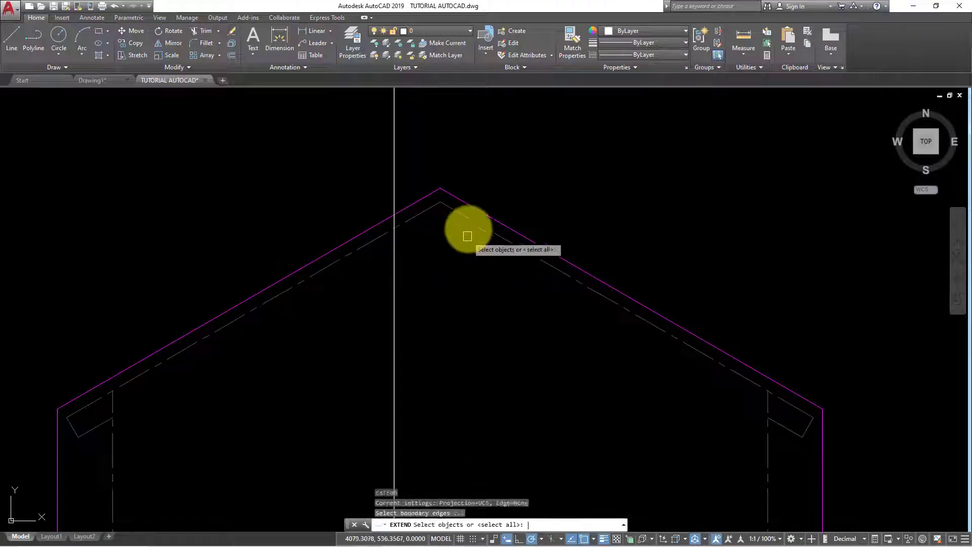
key(Return)
scroll(464, 217, up, 1)
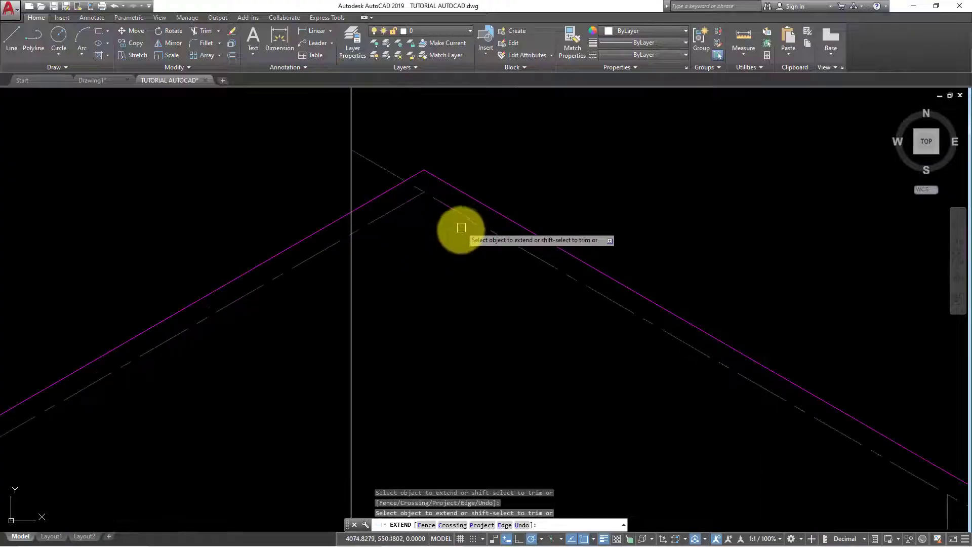
key(Escape)
scroll(463, 243, down, 3)
middle_drag(439, 268, 452, 296)
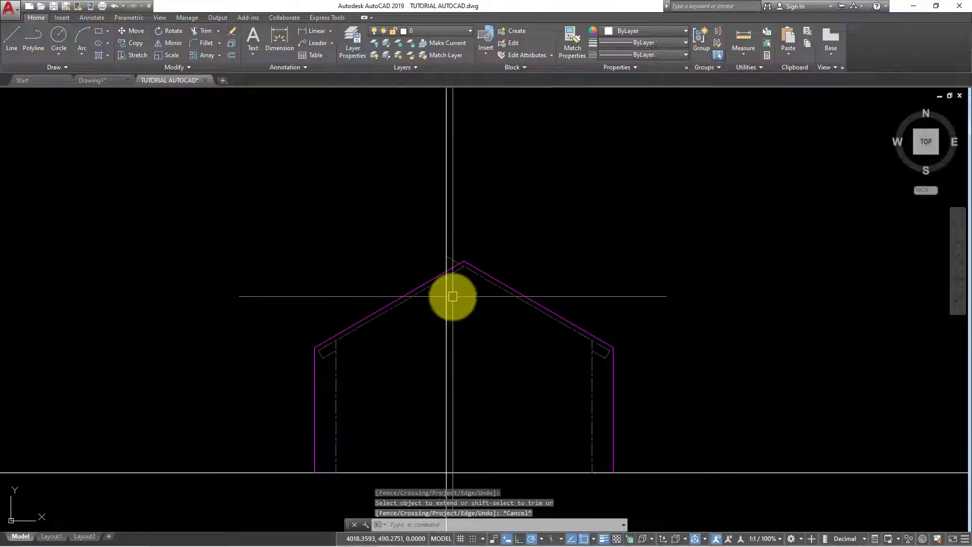
scroll(462, 309, up, 2)
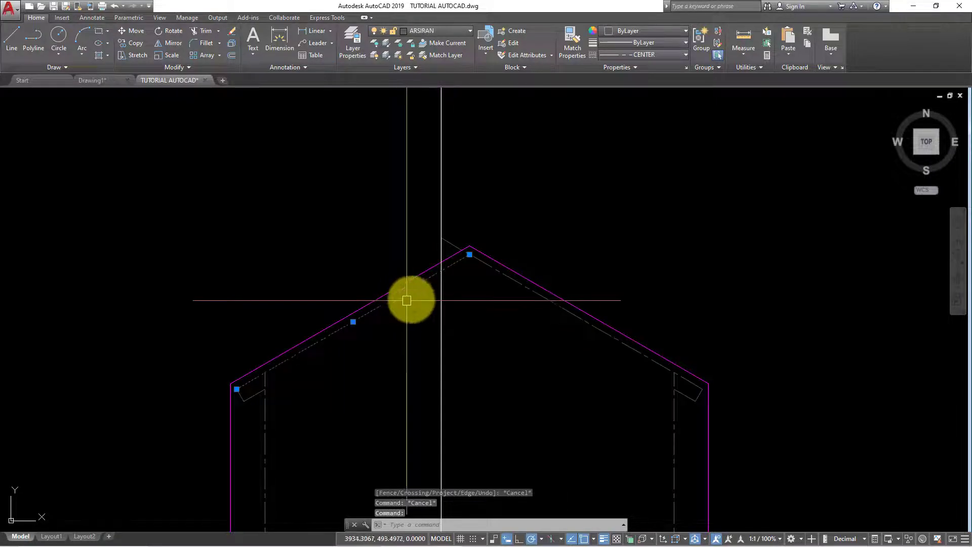
Step: Copy the dashed roof line from the apex to just above the left roof slope
text(o)
key(Return)
scroll(463, 279, up, 2)
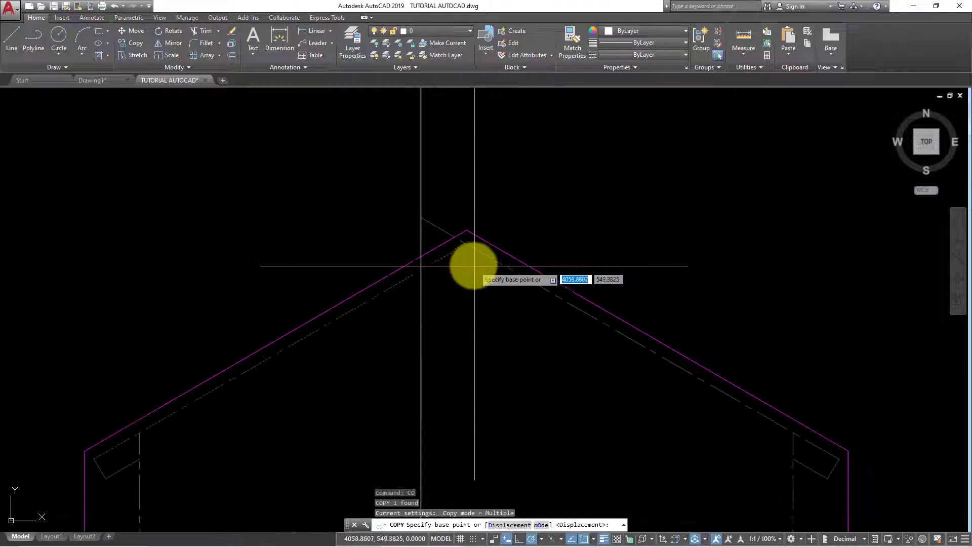
click(434, 220)
click(421, 225)
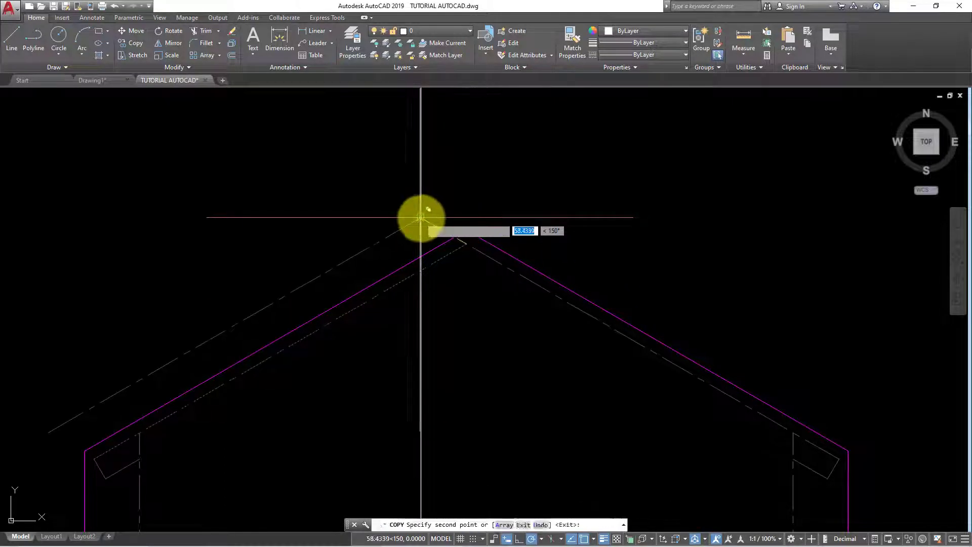
key(Escape)
scroll(556, 221, down, 2)
Step: Move the copied roof line to layer 0 and set its linetype to ByLayer
click(429, 242)
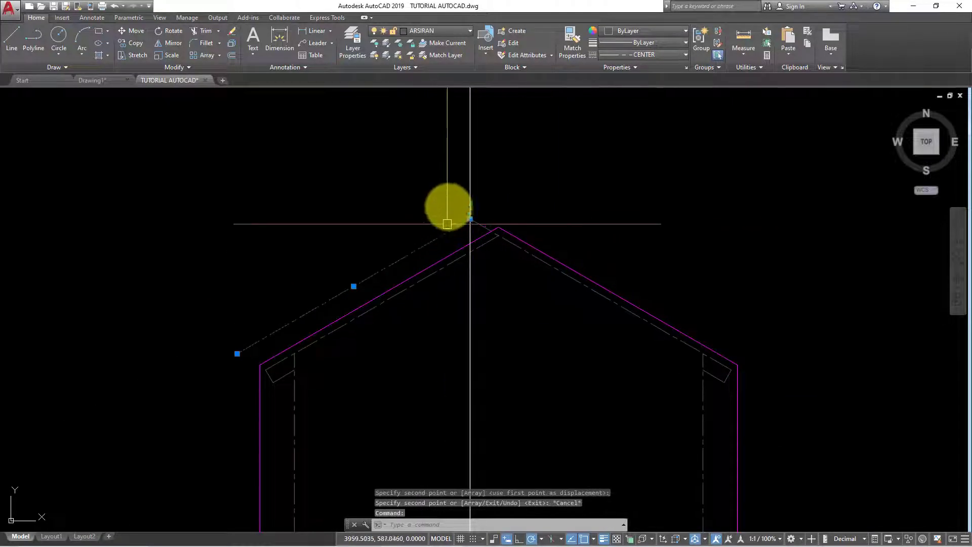
click(450, 32)
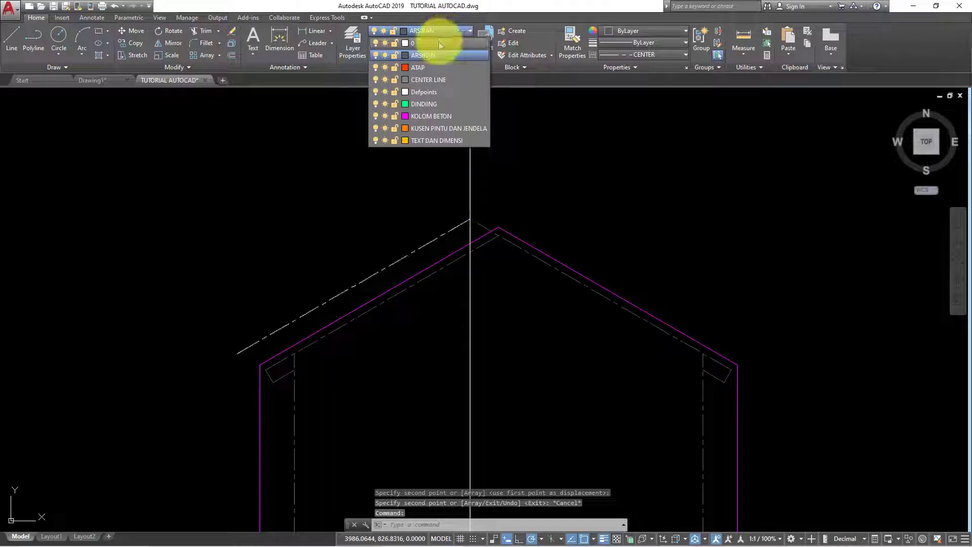
click(439, 43)
key(Escape)
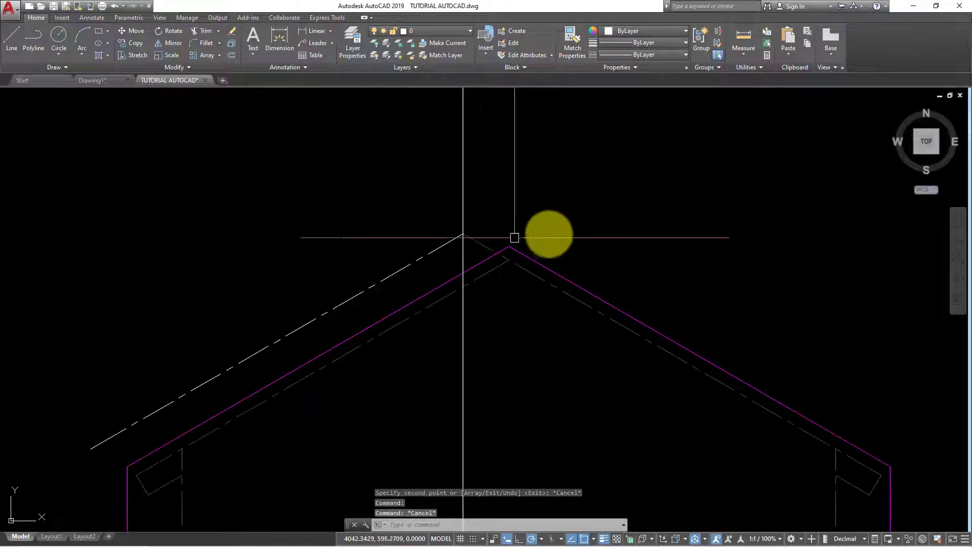
middle_drag(470, 219, 494, 235)
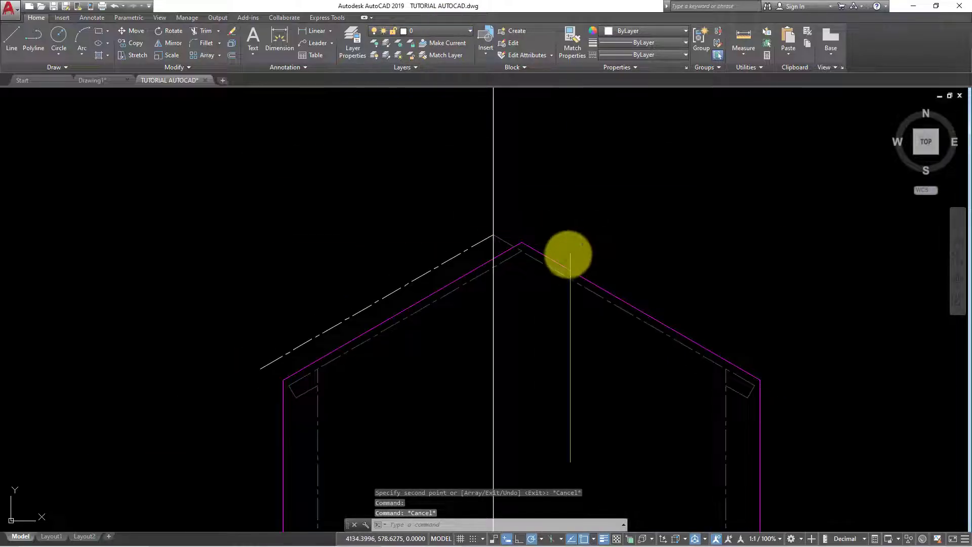
click(434, 273)
click(639, 55)
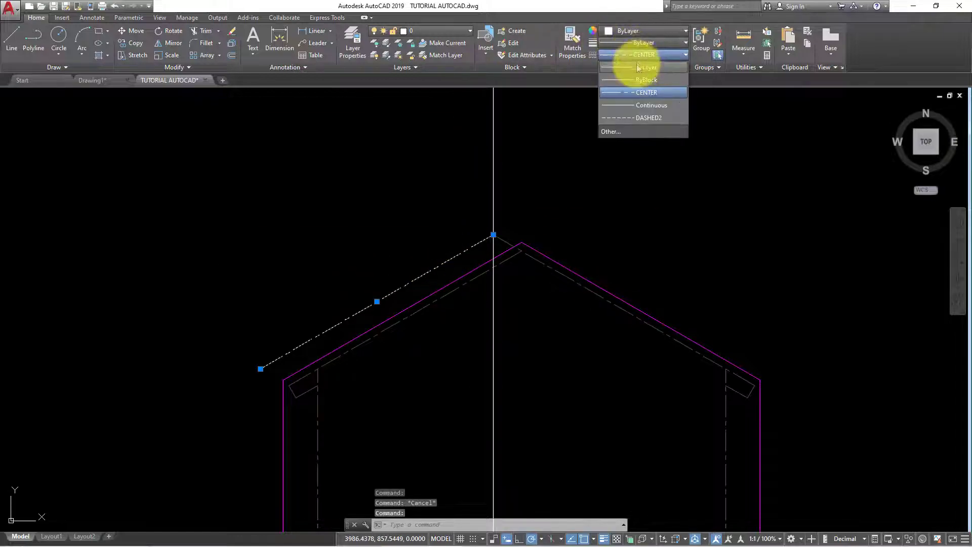
click(637, 68)
Step: Start another vertical construction line (XL, Ver) from the elevation view
key(Escape)
scroll(577, 215, down, 2)
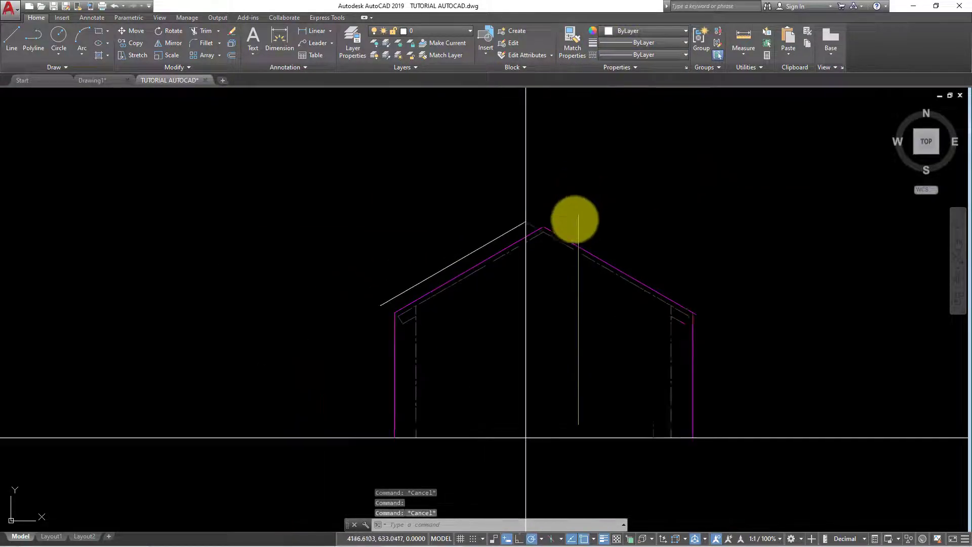
scroll(468, 204, down, 1)
scroll(362, 304, up, 2)
middle_drag(362, 311, 366, 358)
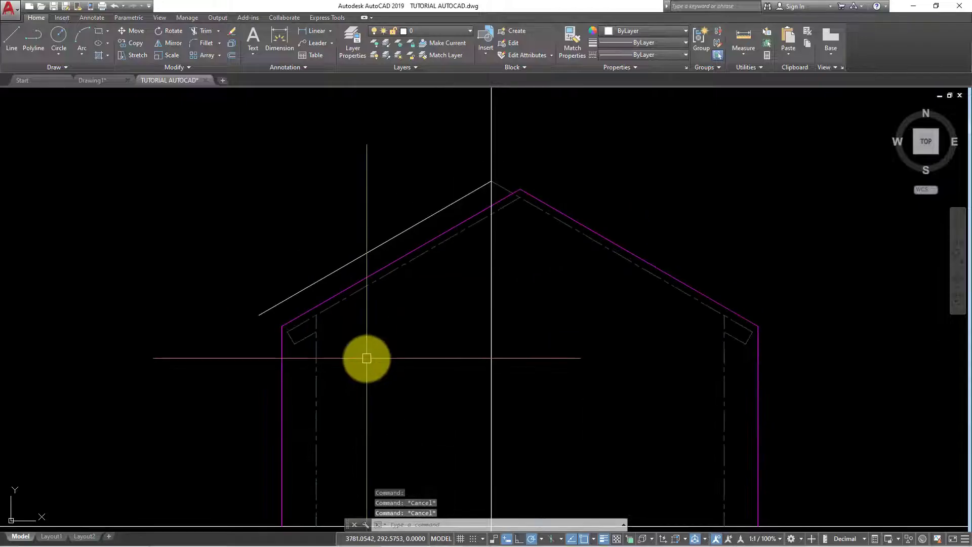
text(XL)
key(Return)
text(V)
key(Return)
Step: Project the vertical xline from the floor plan's wall corner down to the elevation
scroll(368, 224, down, 2)
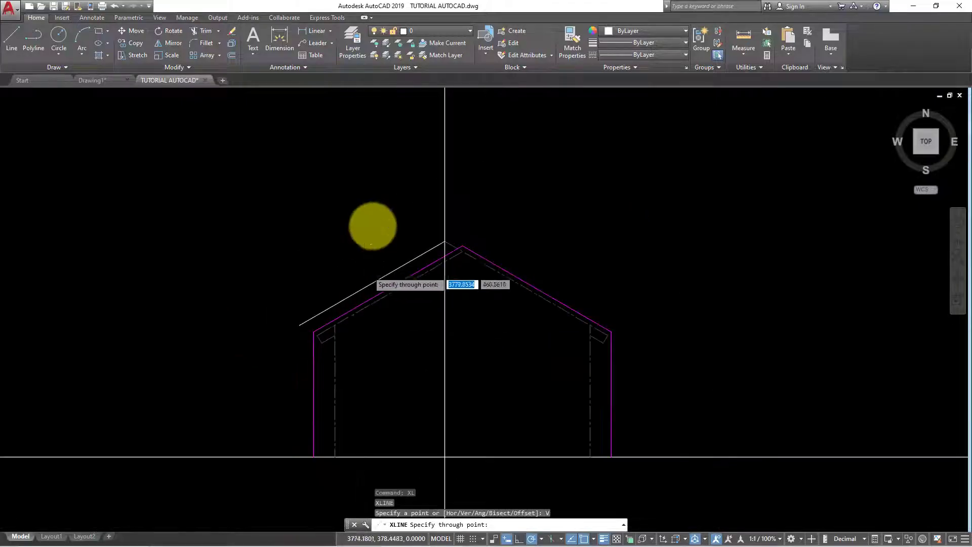
mouse_move(369, 224)
middle_down()
mouse_move(347, 337)
mouse_move(336, 330)
middle_up()
middle_drag(336, 208, 336, 304)
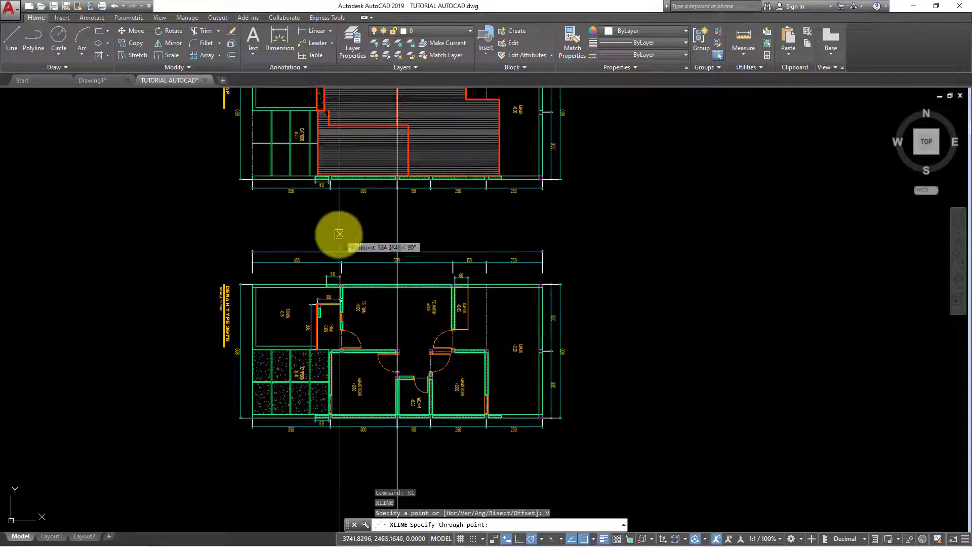
scroll(330, 269, up, 1)
scroll(324, 213, up, 2)
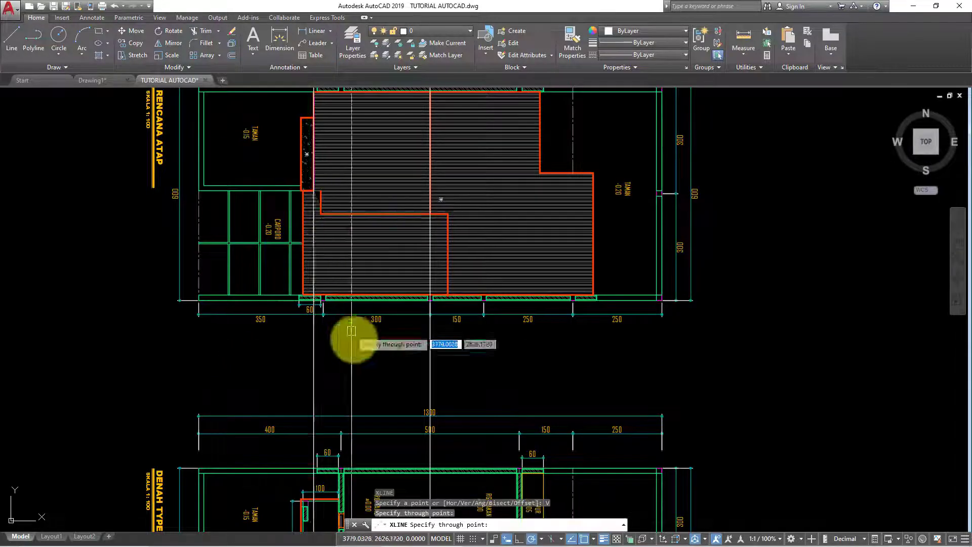
scroll(347, 336, down, 2)
middle_drag(347, 336, 325, 234)
scroll(334, 296, up, 4)
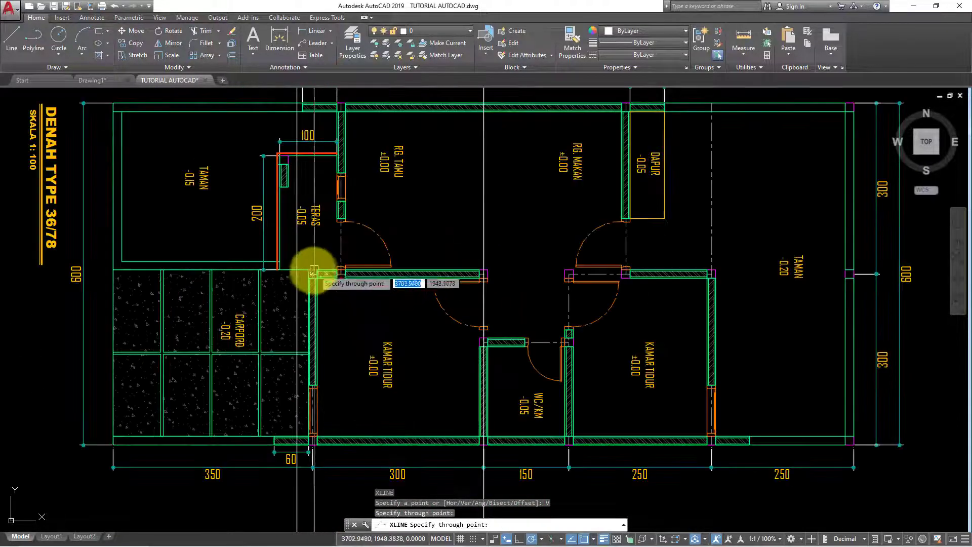
scroll(341, 282, down, 2)
middle_drag(341, 282, 340, 254)
scroll(324, 294, up, 2)
Step: End the construction line command and zoom in on the roof peak
key(Escape)
scroll(323, 302, up, 3)
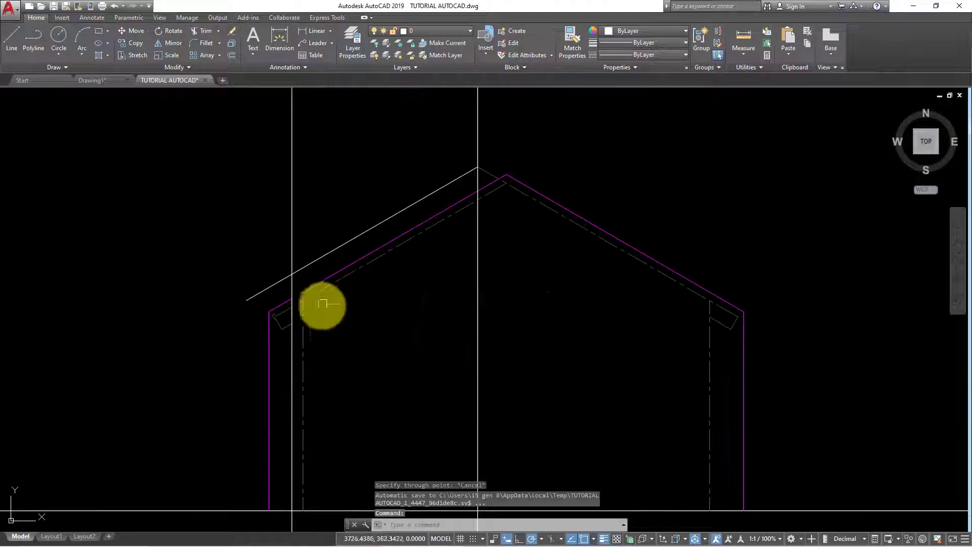
scroll(312, 311, up, 3)
middle_drag(290, 276, 295, 326)
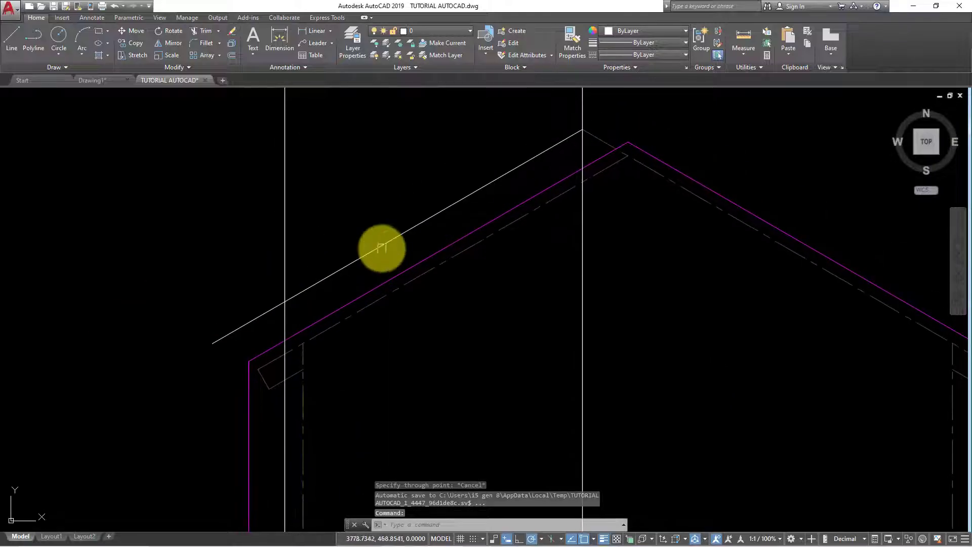
key(Escape)
scroll(600, 152, up, 2)
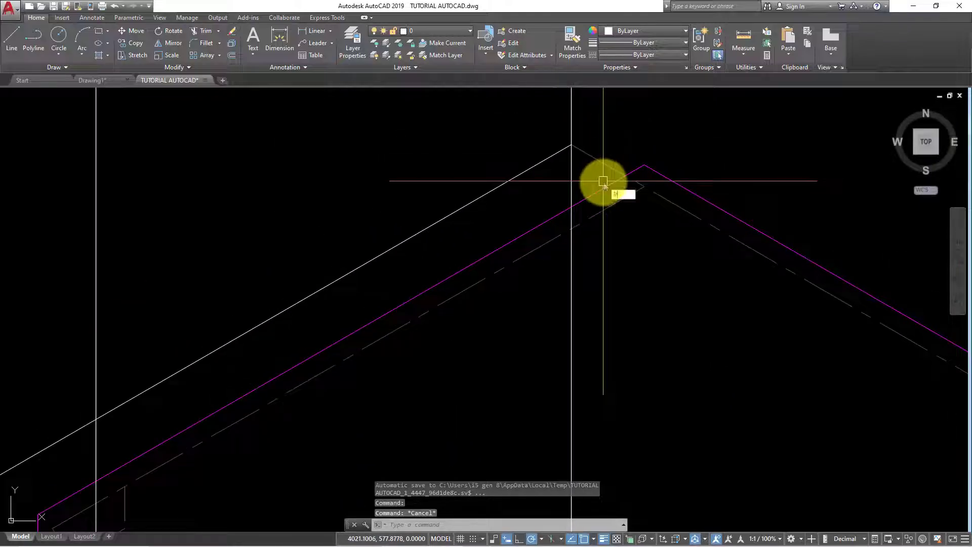
Step: Draw a polyline joining the white roof peak to the magenta roof peak
text(pl)
key(Return)
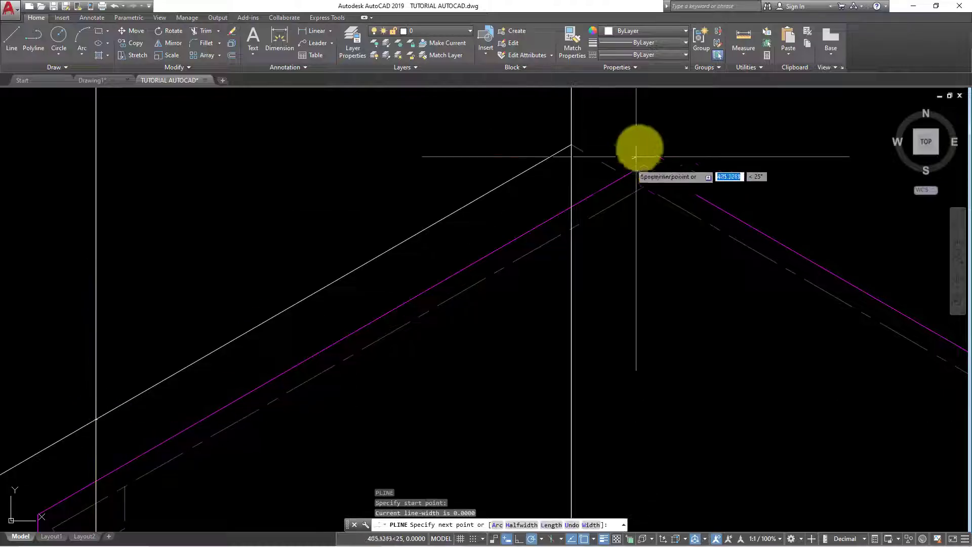
click(571, 145)
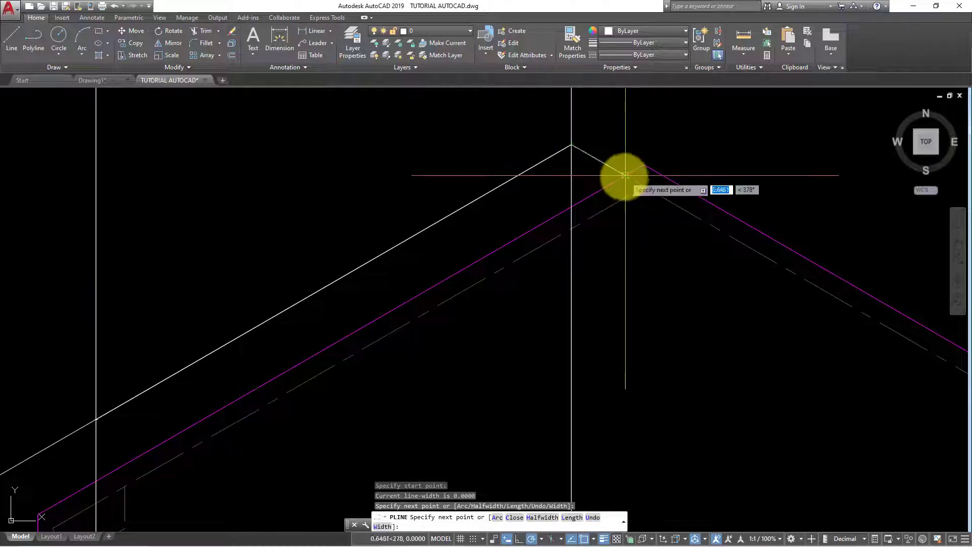
click(625, 174)
key(Return)
scroll(625, 174, down, 3)
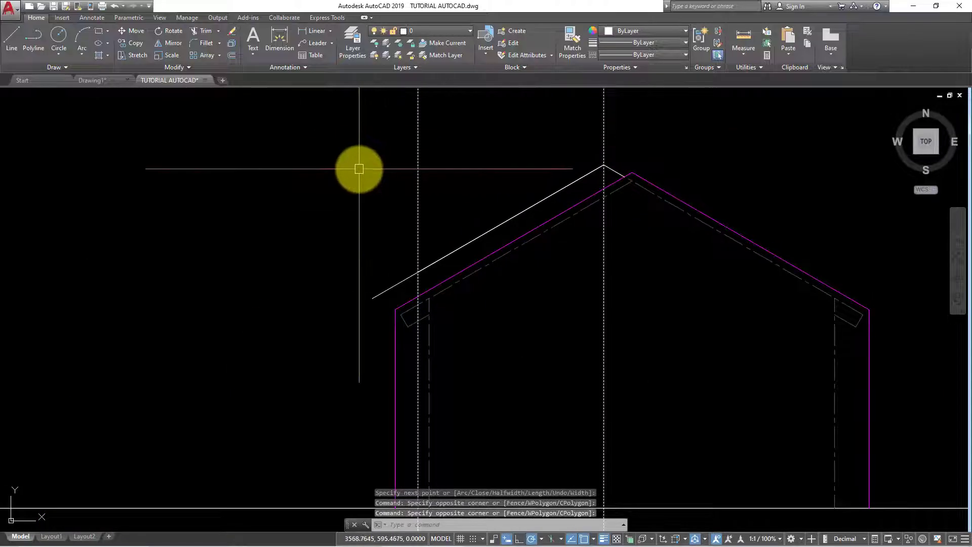
Step: Erase the construction lines and grip-stretch the dashed wall line up to the white roof line
text(e)
key(Return)
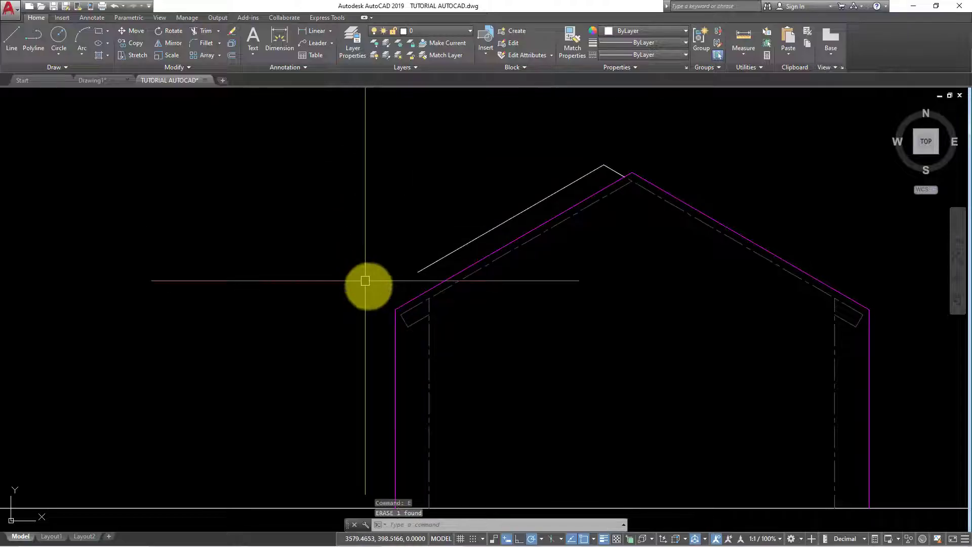
scroll(435, 338, up, 2)
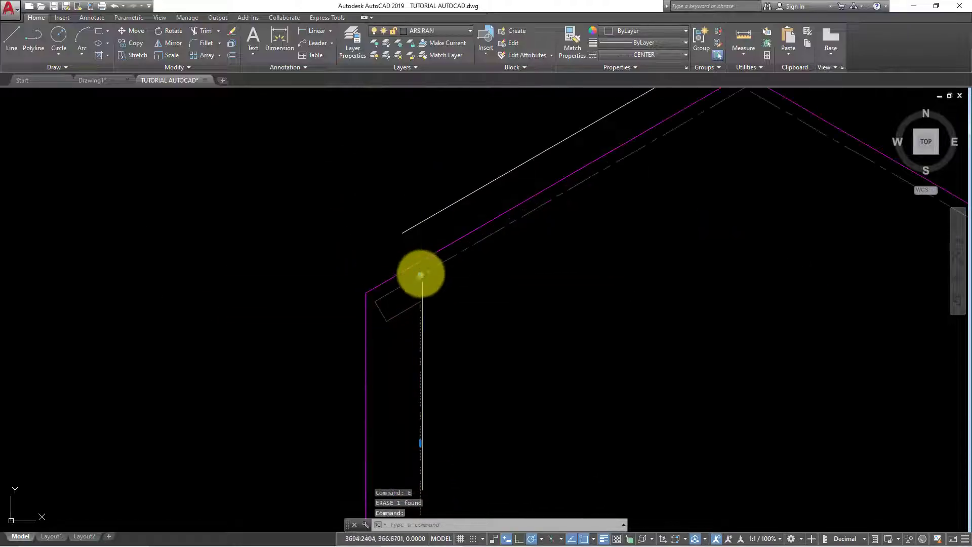
click(420, 275)
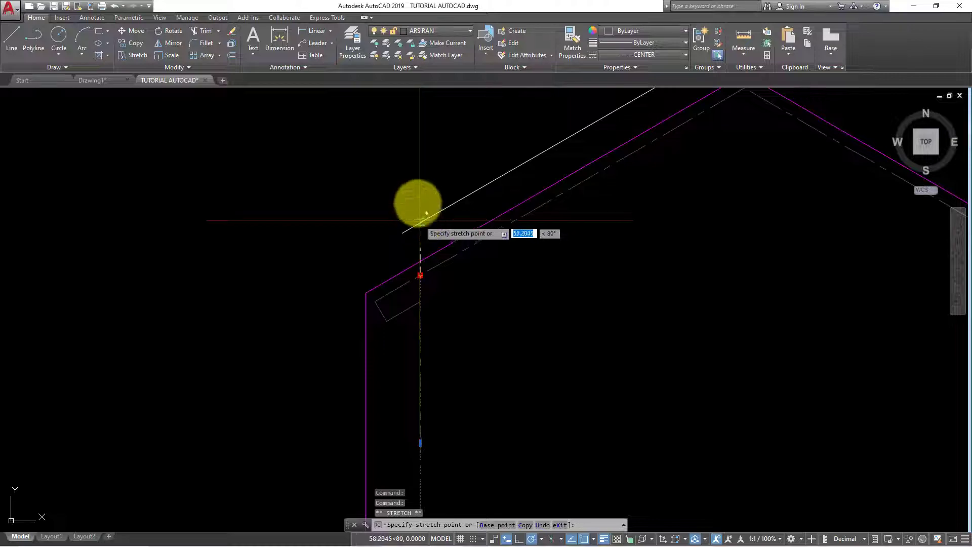
click(420, 182)
key(Escape)
text(TR)
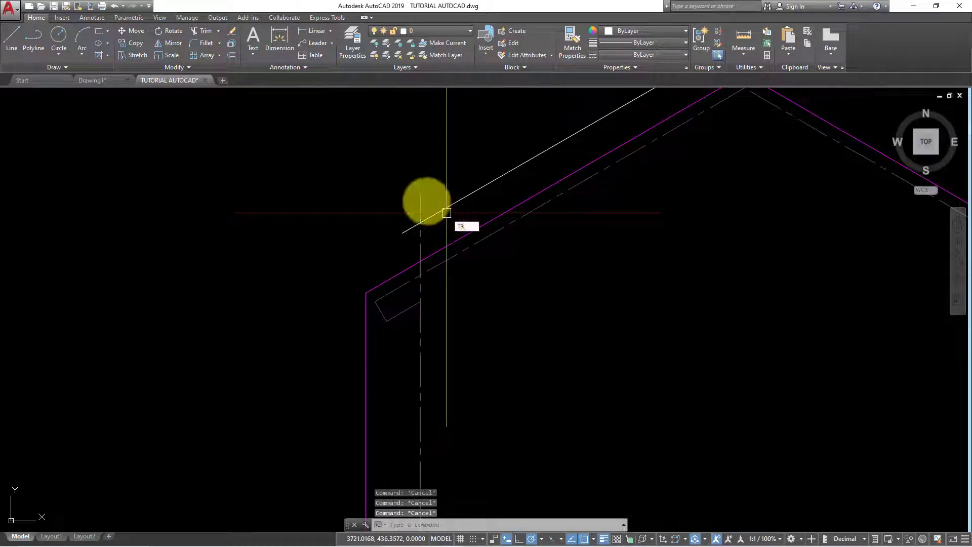
Step: Trim the dashed wall line where it passes above the white roof line
key(Return)
key(Return)
click(412, 202)
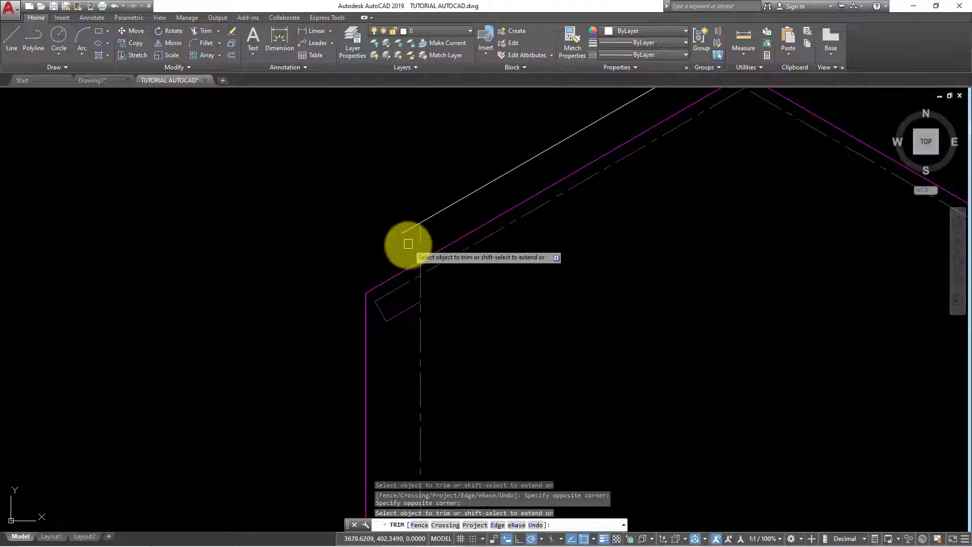
key(Escape)
middle_drag(402, 246, 331, 301)
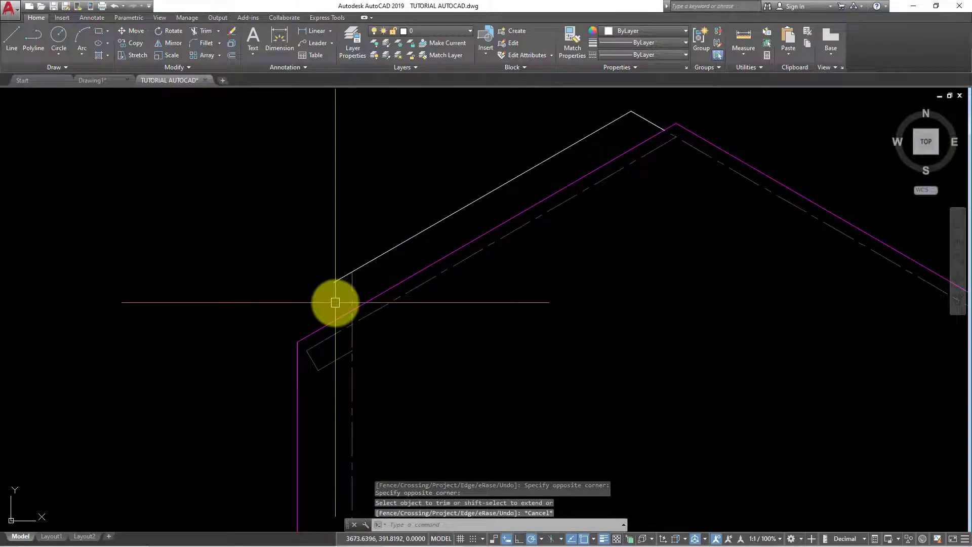
scroll(342, 297, up, 2)
scroll(354, 319, down, 2)
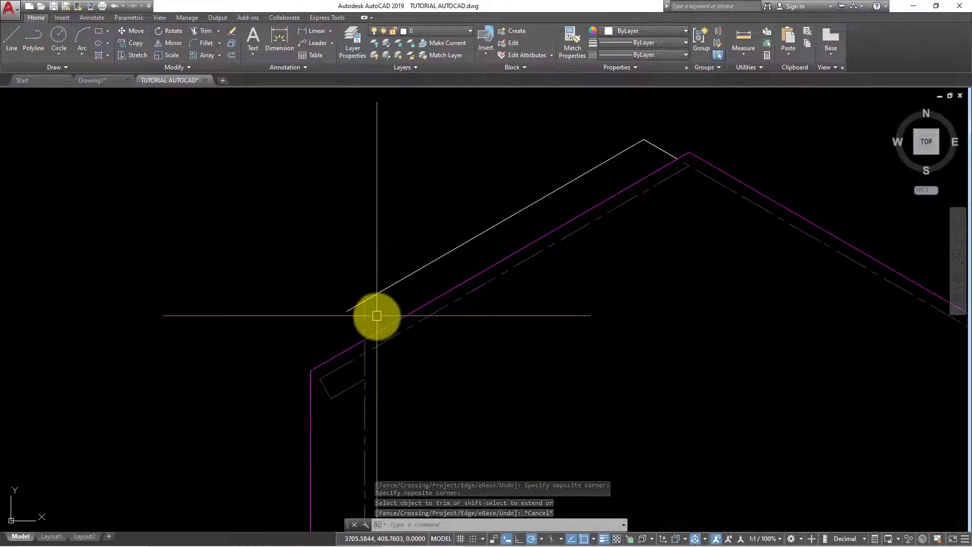
scroll(356, 326, up, 2)
Step: Copy the small eave rectangle onto the lower end of the white roof line
click(347, 347)
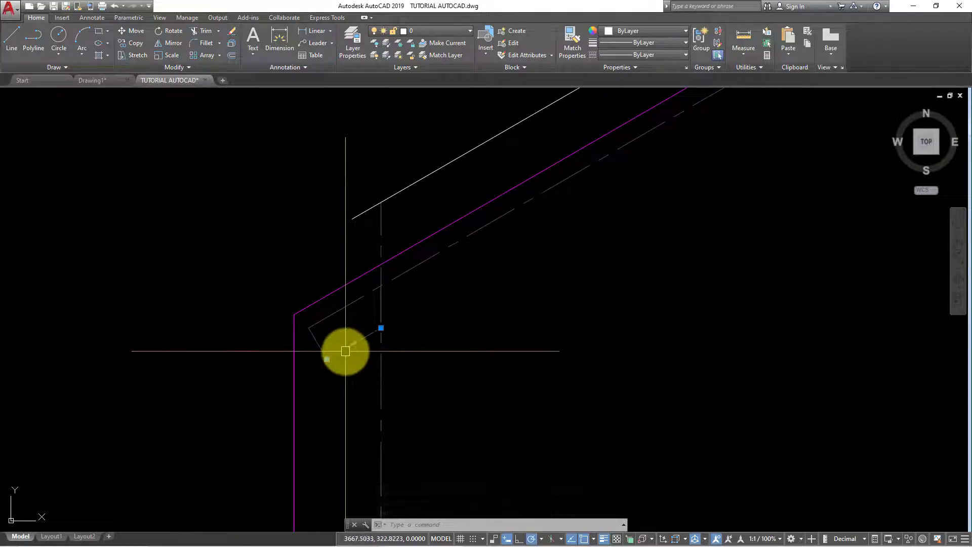
click(317, 346)
click(126, 43)
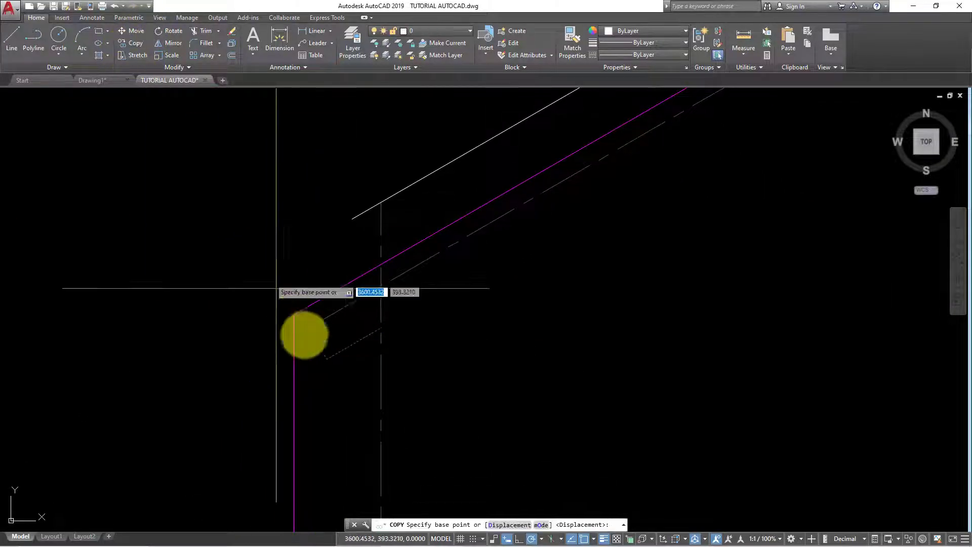
click(306, 329)
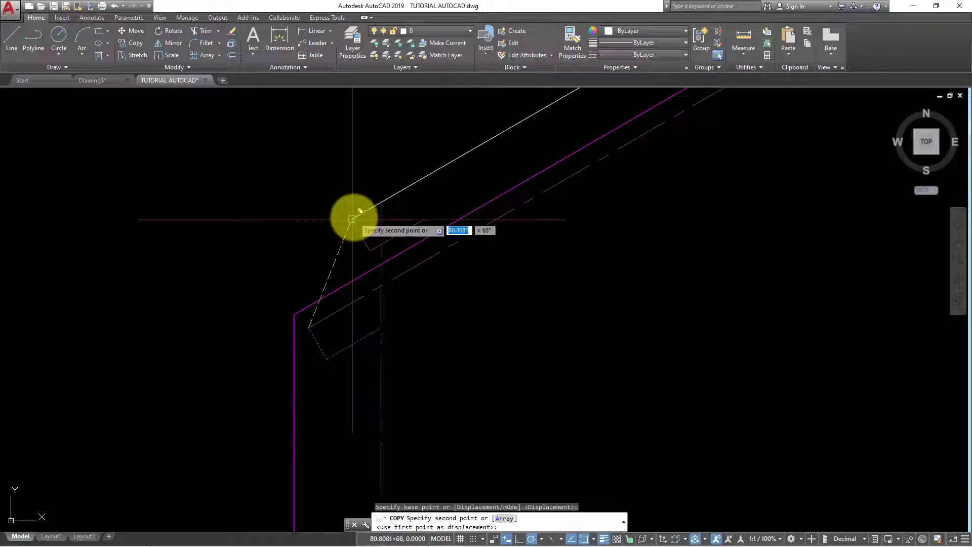
click(357, 215)
key(Escape)
middle_drag(420, 233, 341, 284)
Step: Delete the stray short line beside the new eave rectangle
scroll(349, 278, down, 4)
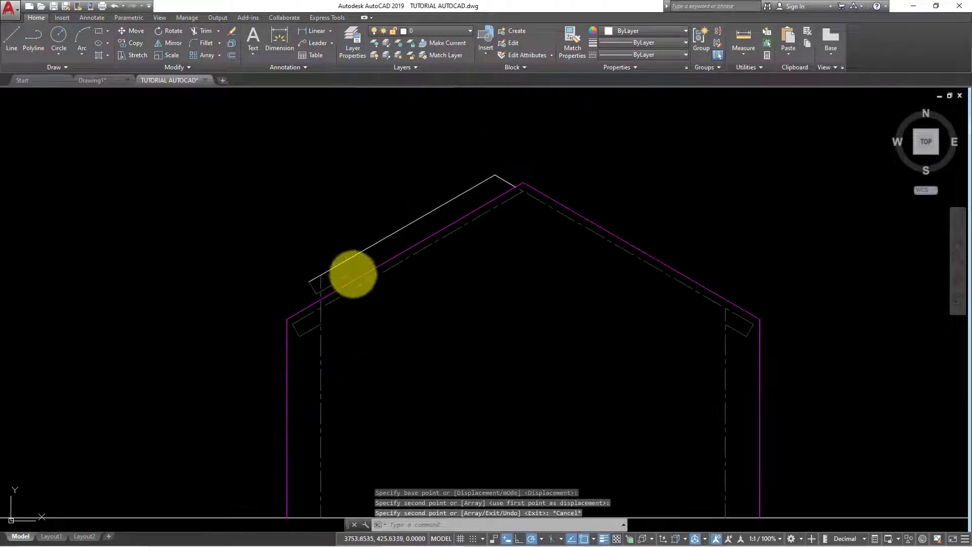
scroll(325, 289, up, 2)
scroll(326, 286, up, 2)
key(Escape)
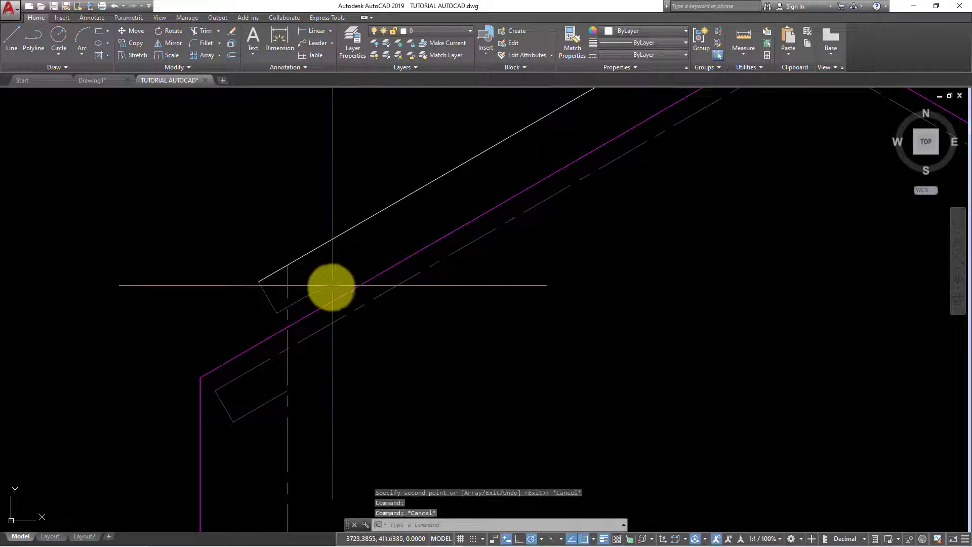
click(328, 296)
key(Delete)
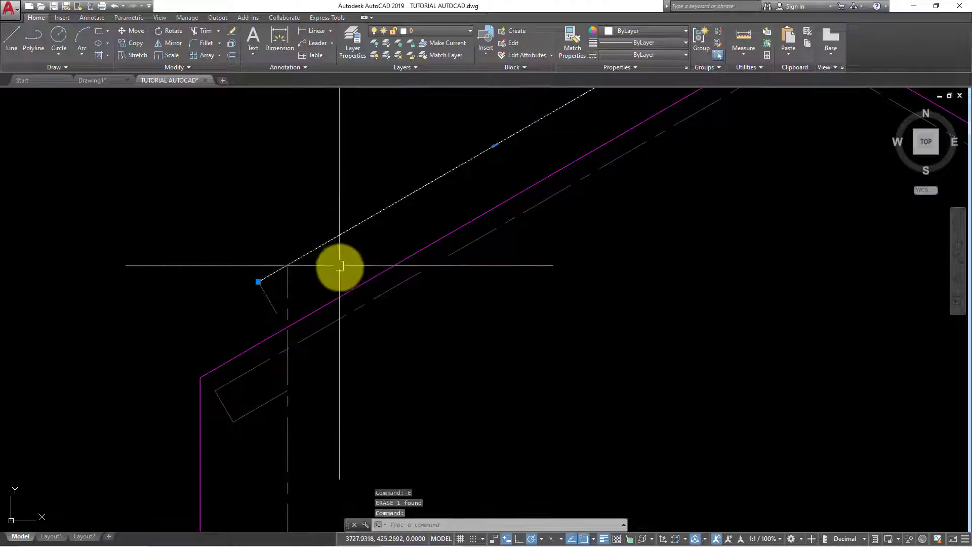
Step: Offset the white roof line 25 units upward to form a parallel roof edge
text(o)
key(Return)
scroll(354, 258, down, 3)
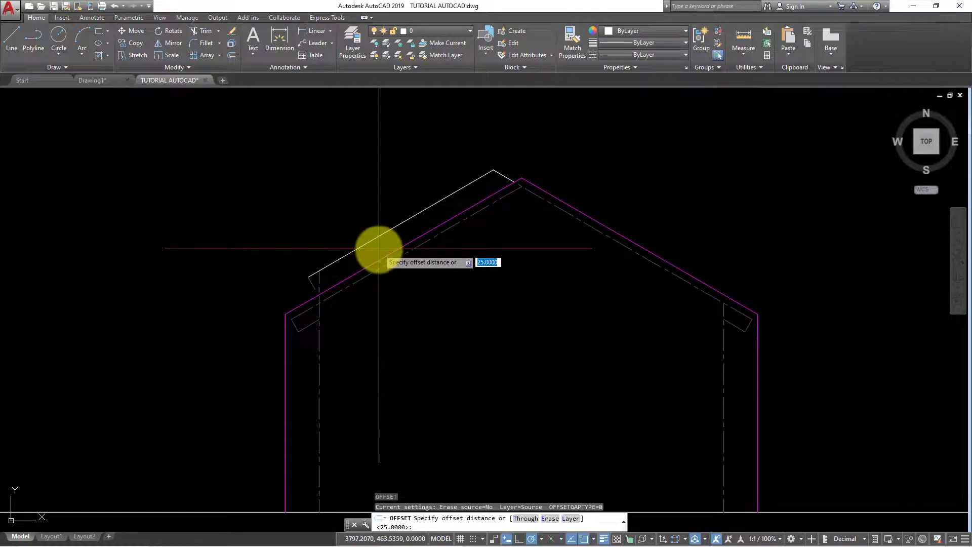
text(25)
key(Return)
scroll(390, 227, up, 4)
click(425, 201)
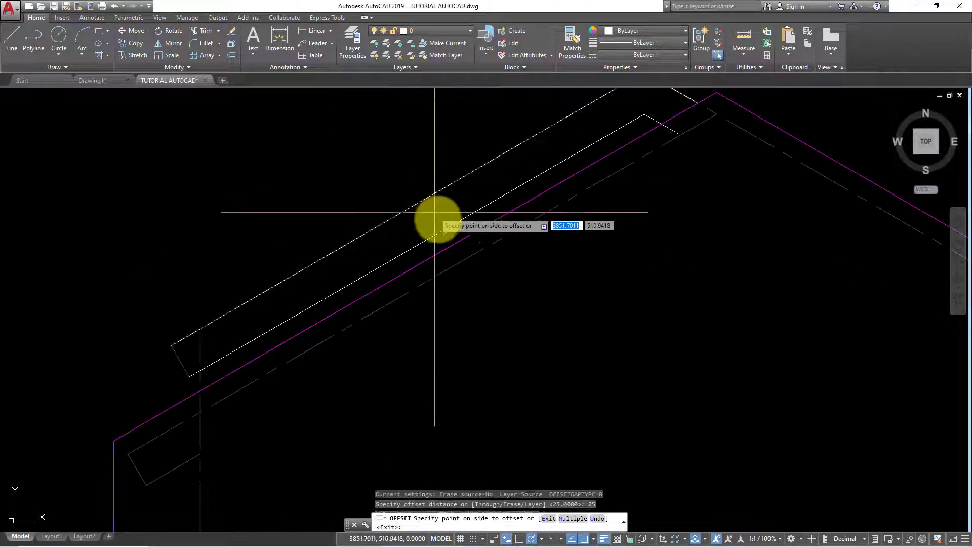
click(458, 215)
middle_drag(464, 215, 434, 270)
key(Escape)
key(Escape)
key(Escape)
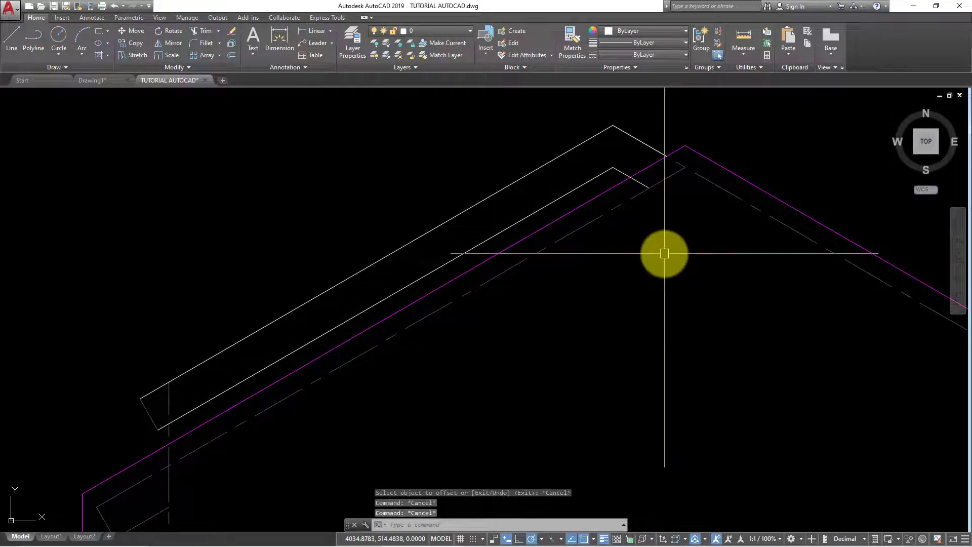
text(TR)
Step: Adjust the short roof end line with a grip stretch
key(Return)
key(Return)
middle_drag(627, 174, 663, 174)
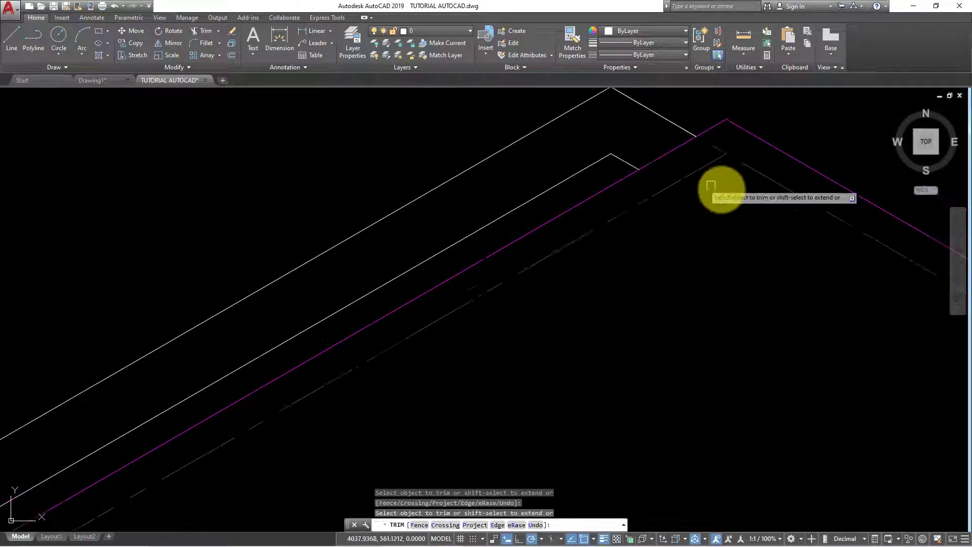
scroll(191, 433, up, 2)
scroll(239, 341, up, 1)
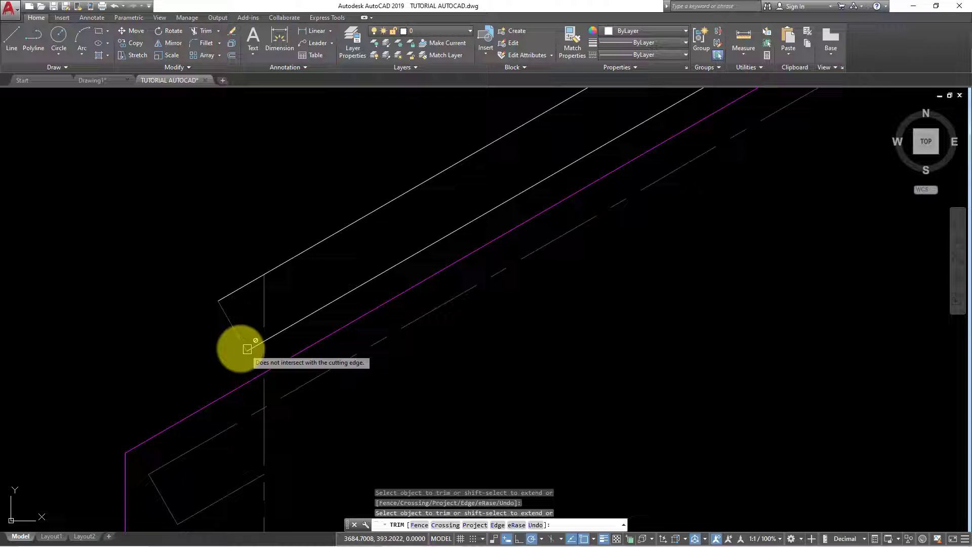
key(Escape)
click(264, 298)
click(263, 273)
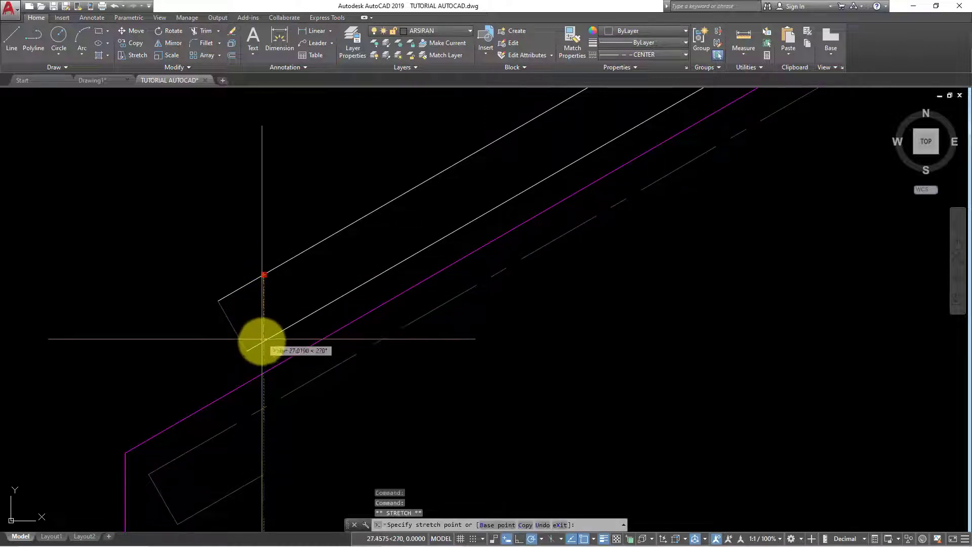
key(Escape)
Step: Start Match Properties and pick the eave piece as the source object
key(Escape)
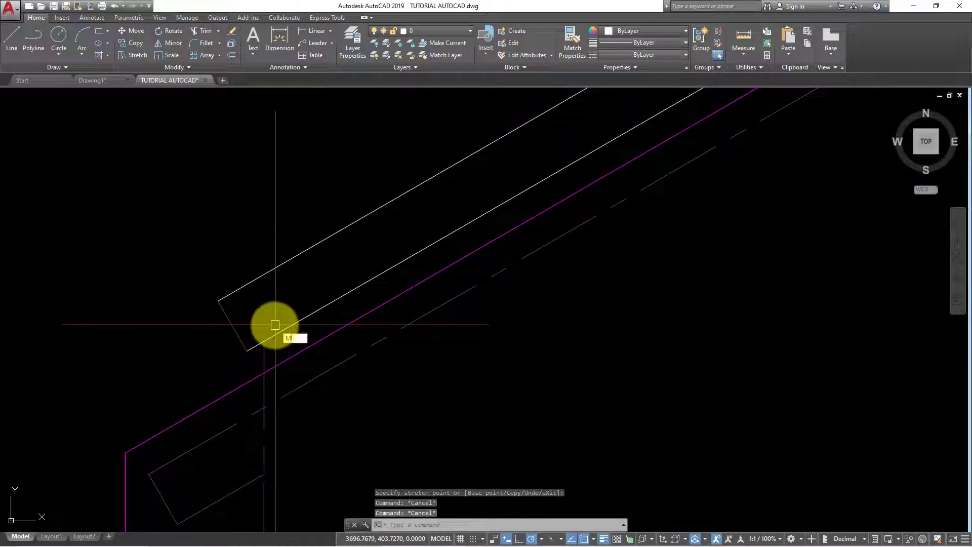
text(a)
key(Return)
click(263, 342)
key(Escape)
Step: Select the upper and lower roof lines, roof end line, magenta outline and left wall line
scroll(334, 293, down, 2)
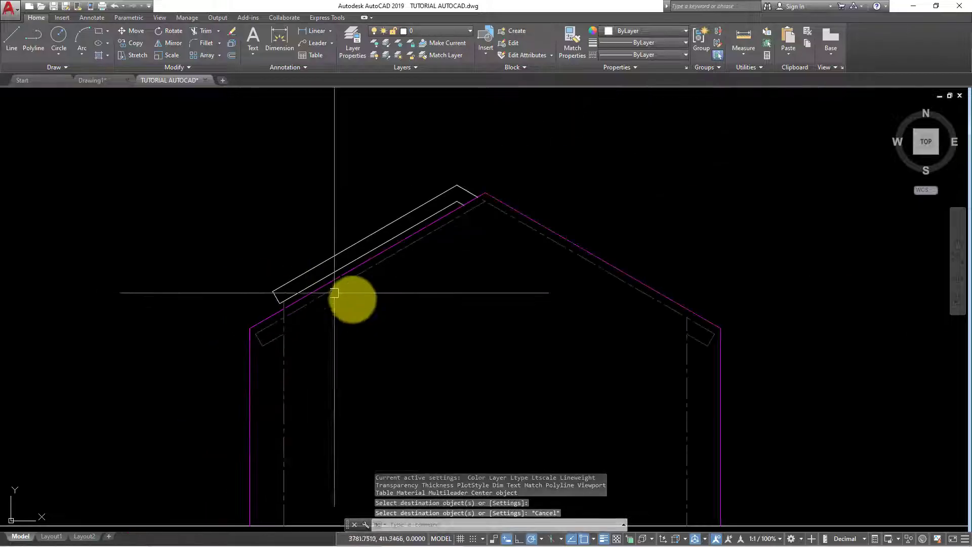
middle_drag(334, 292, 314, 246)
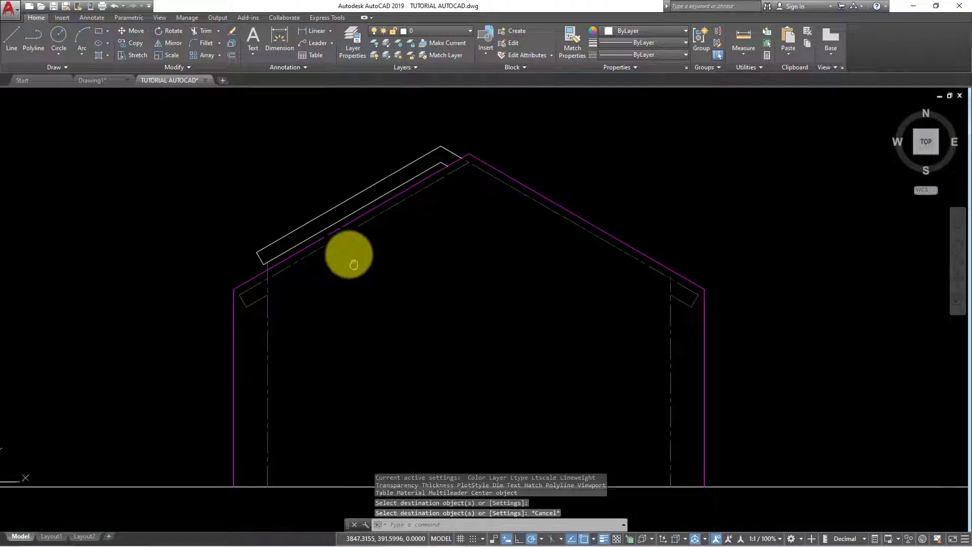
click(439, 31)
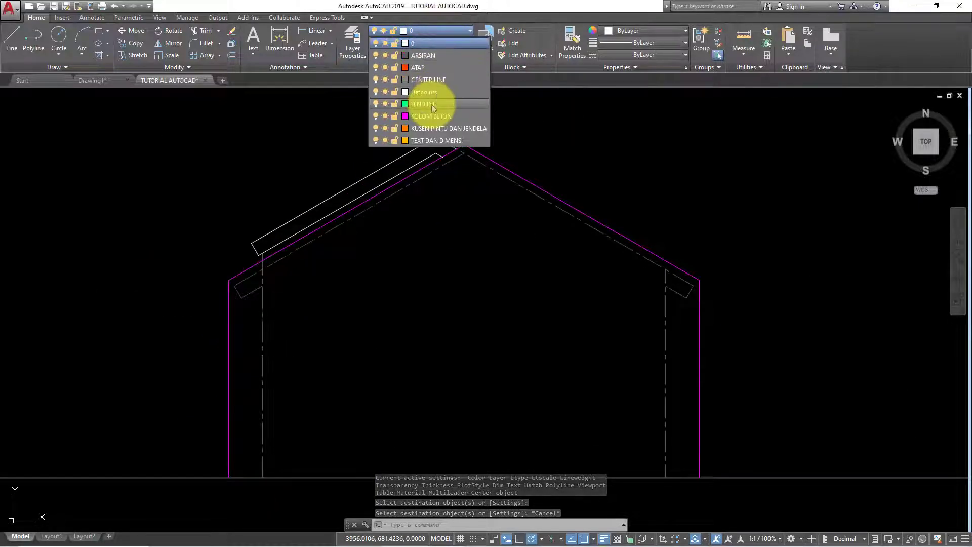
click(412, 162)
scroll(428, 153, up, 2)
click(375, 184)
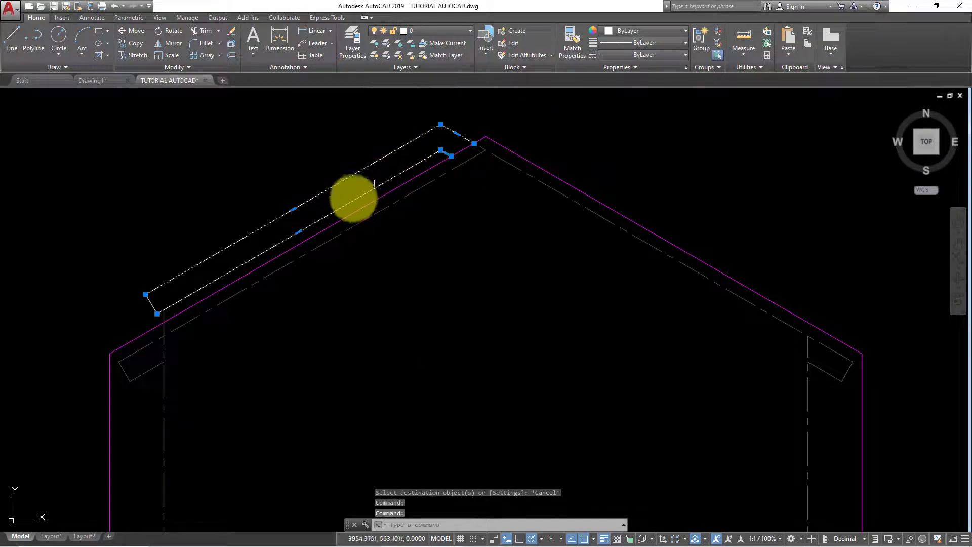
click(151, 304)
click(133, 339)
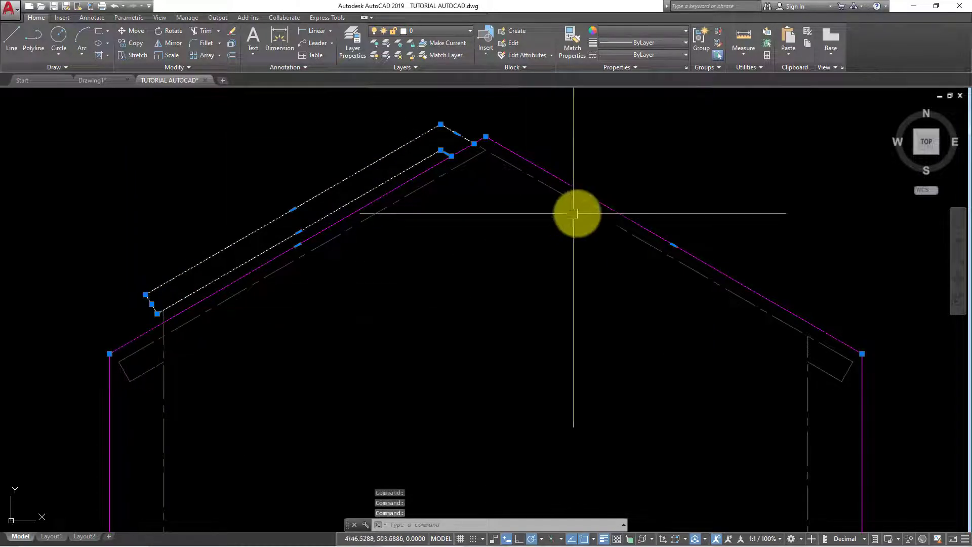
scroll(573, 213, down, 2)
click(283, 284)
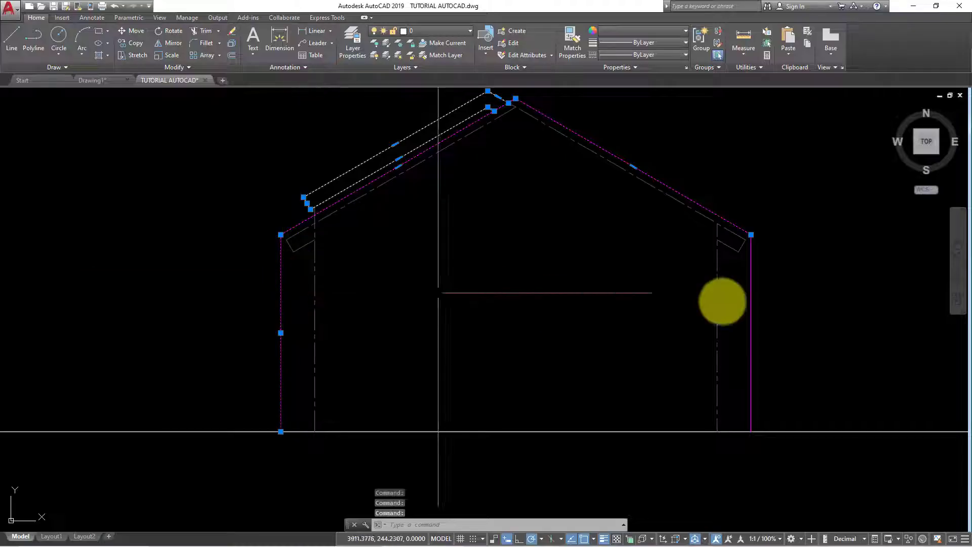
Step: Move the selected lines to the DINDING layer with ByLayer green colour
click(455, 31)
click(431, 105)
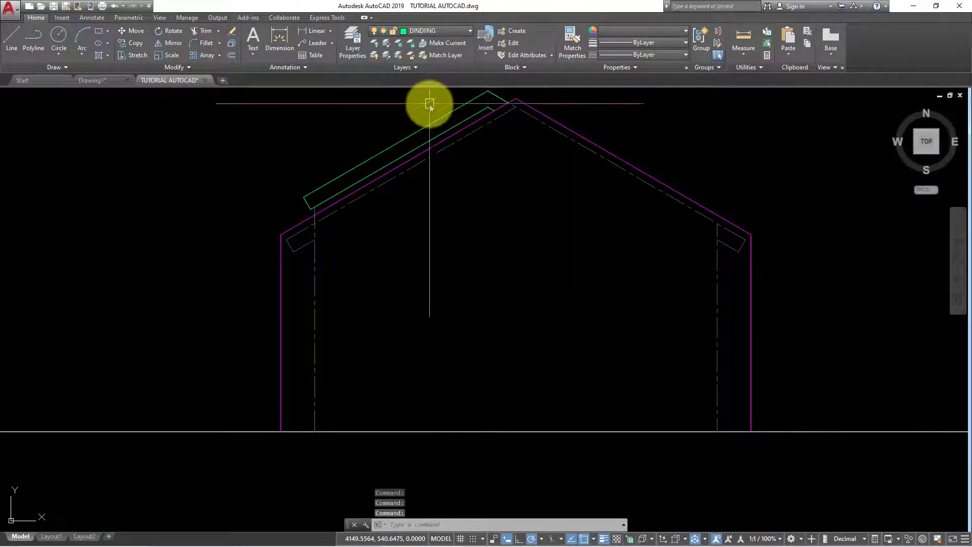
click(643, 43)
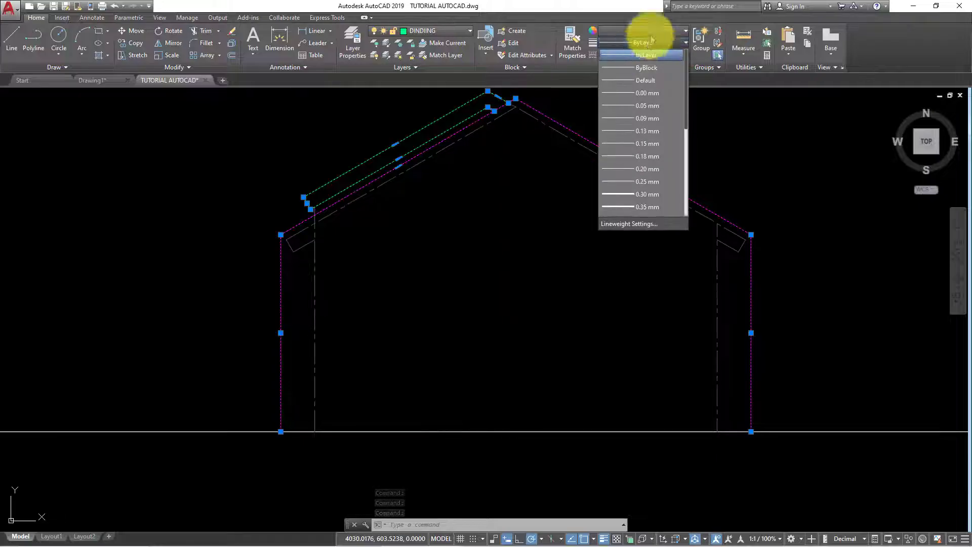
click(644, 30)
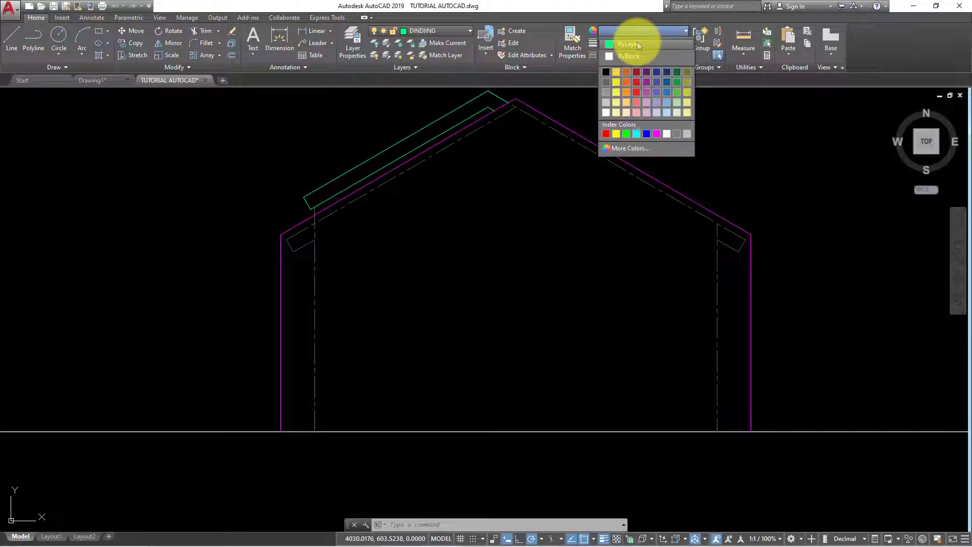
click(637, 43)
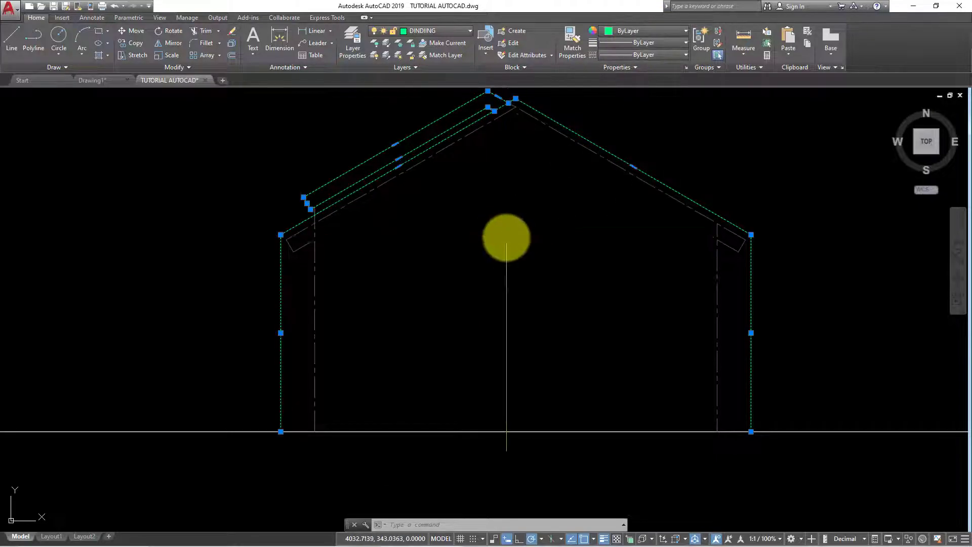
Step: Select the upper left roof line near the peak
middle_drag(507, 235, 489, 289)
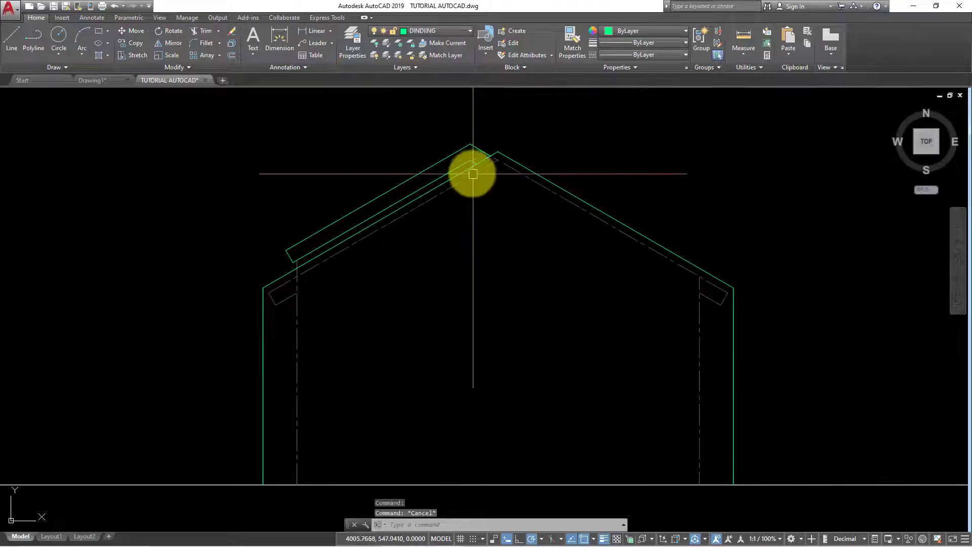
click(460, 150)
scroll(478, 151, up, 2)
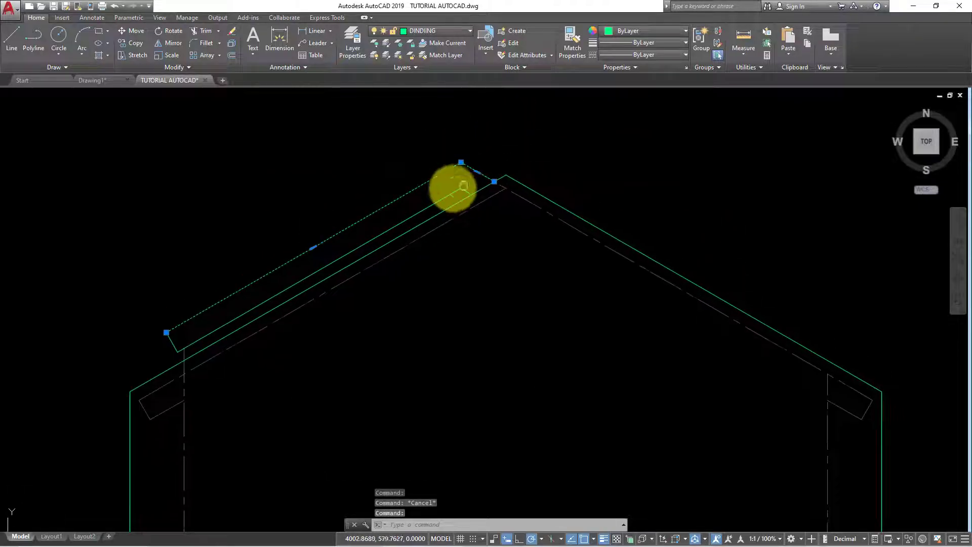
Step: Copy the upper roof line 15 units along the slope from the roof peak
click(131, 43)
click(459, 167)
text(15)
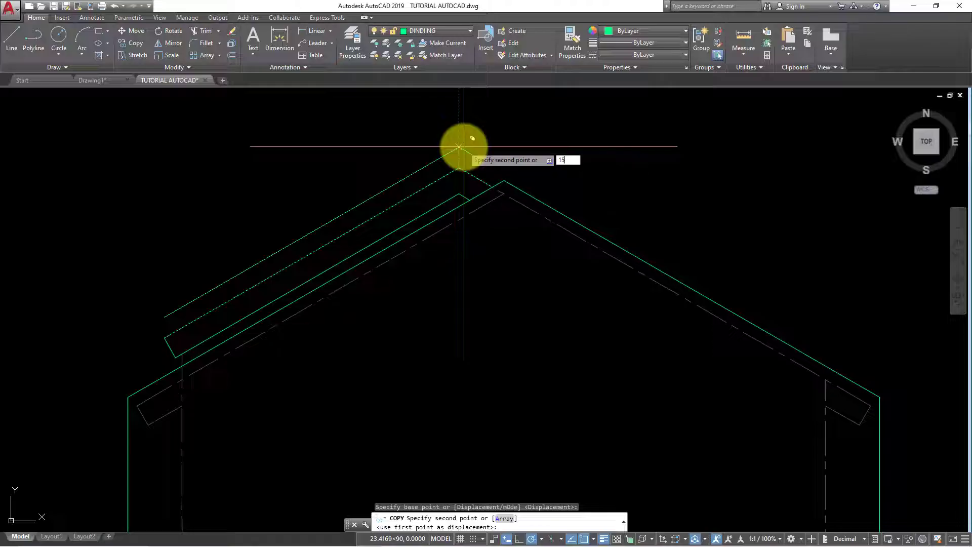
key(Return)
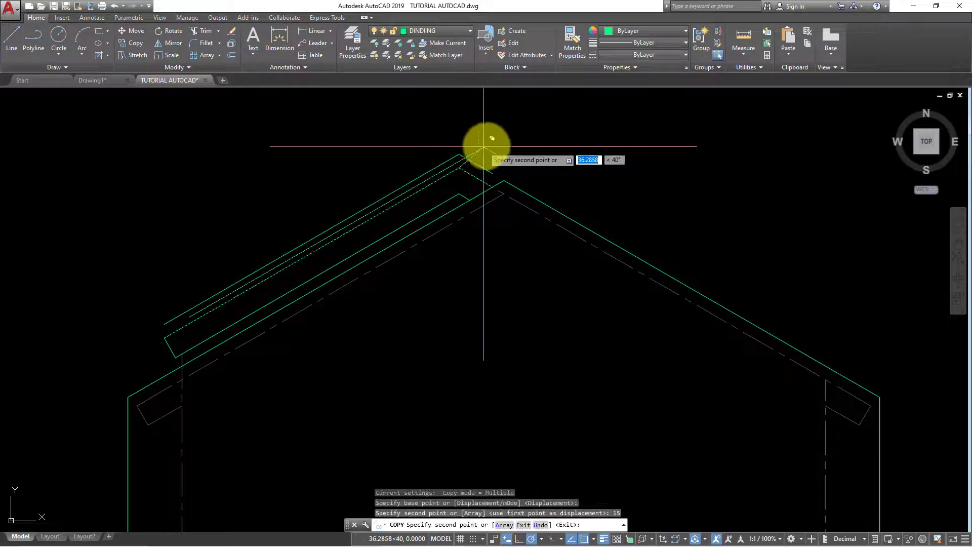
key(Escape)
scroll(482, 167, up, 1)
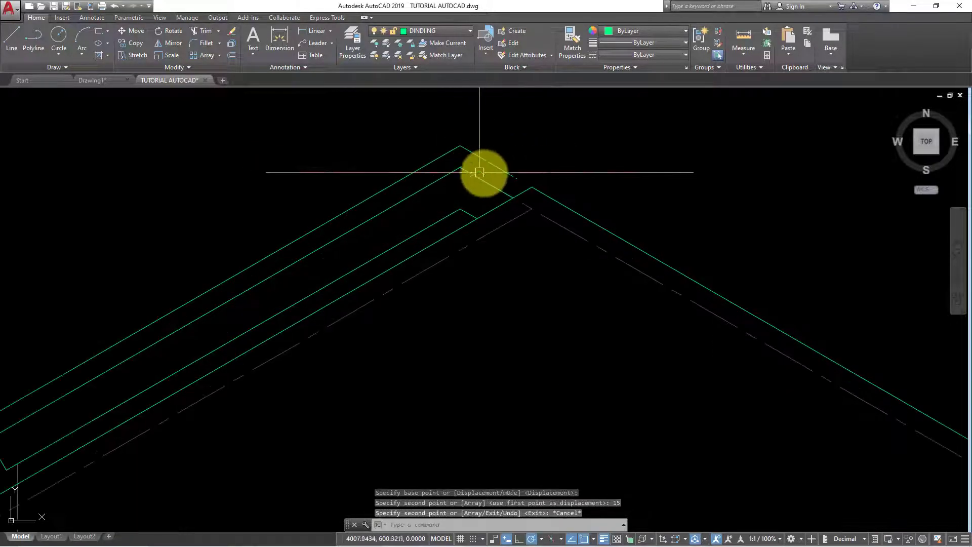
scroll(513, 182, up, 1)
key(Return)
key(Return)
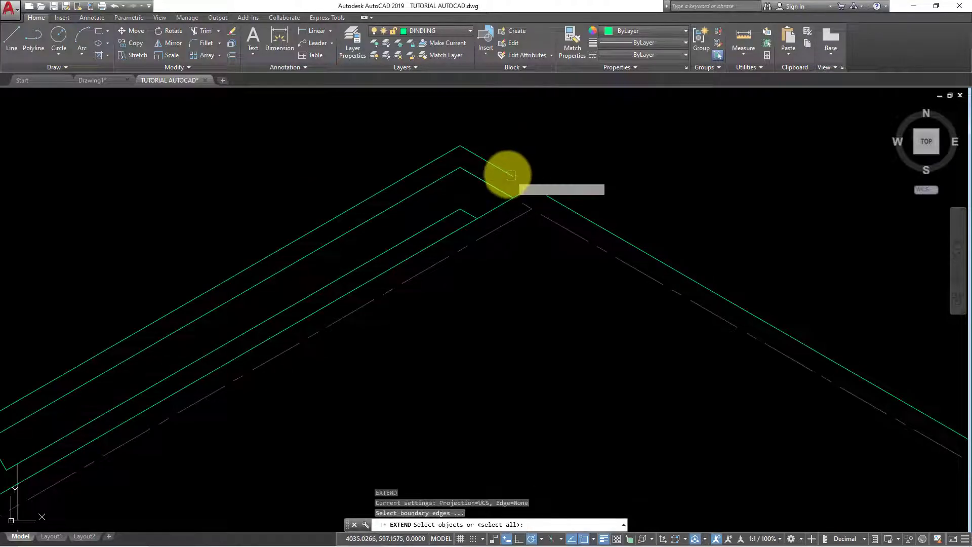
scroll(633, 168, down, 2)
Step: Place a vertical construction line through the plan's wall
key(Escape)
scroll(403, 205, down, 2)
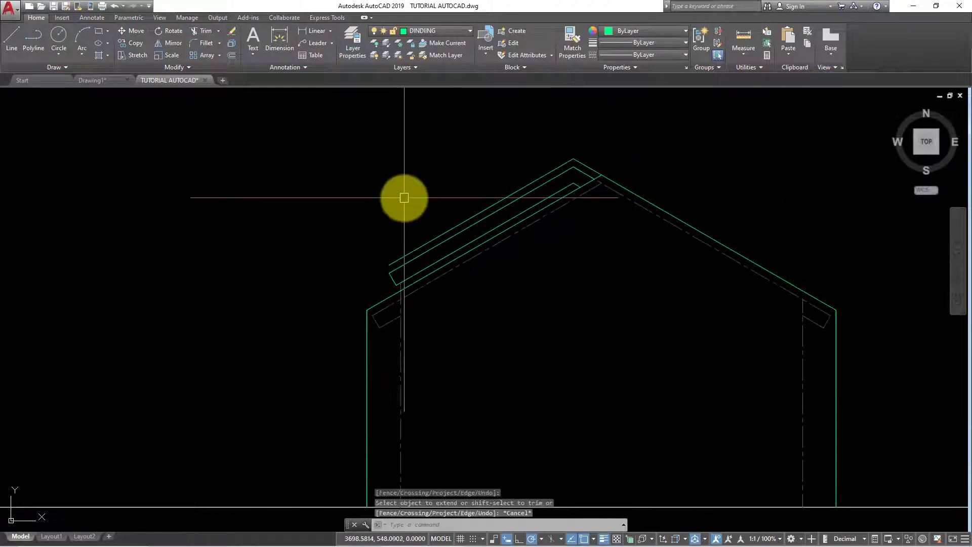
text(l)
key(Return)
text(v)
key(Return)
scroll(395, 197, down, 1)
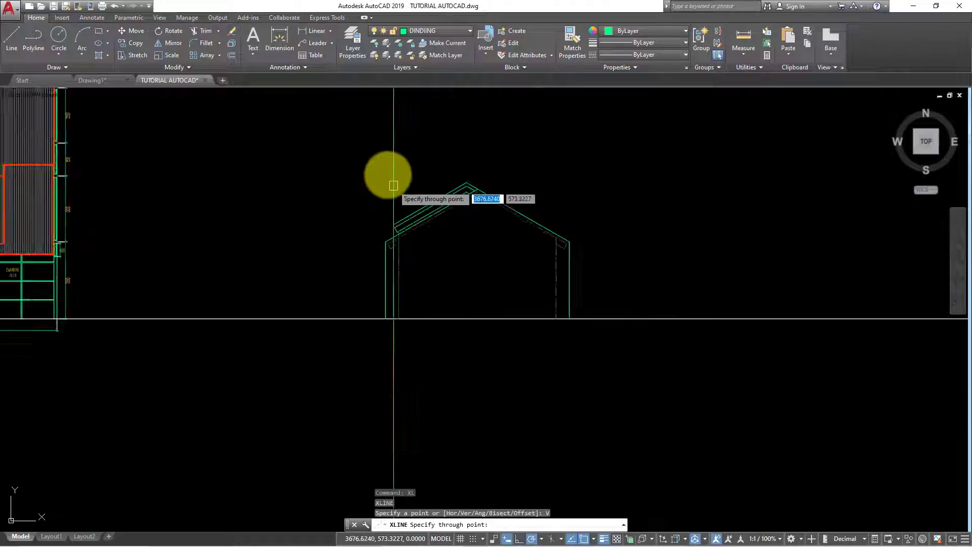
scroll(385, 195, down, 3)
scroll(385, 195, up, 1)
scroll(364, 287, up, 2)
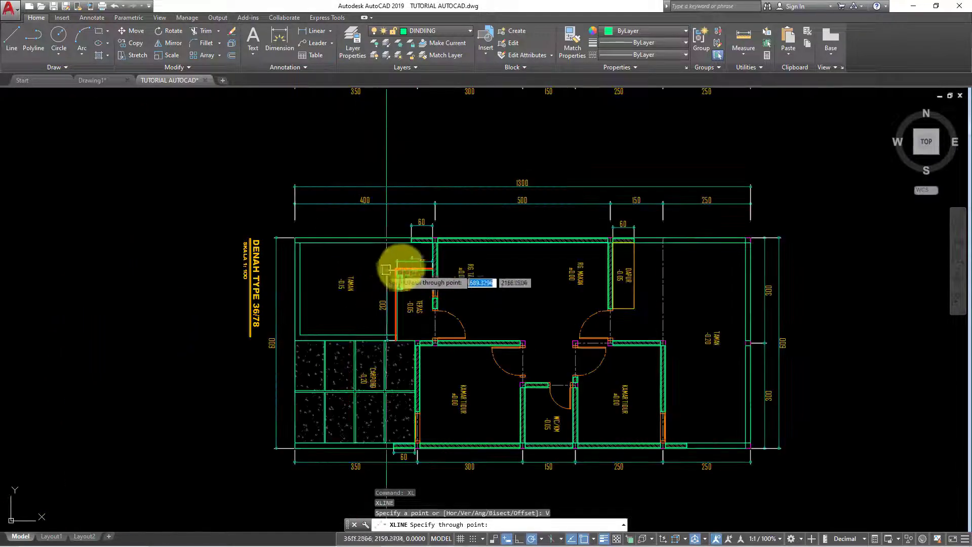
scroll(397, 265, up, 2)
click(353, 261)
scroll(384, 217, down, 5)
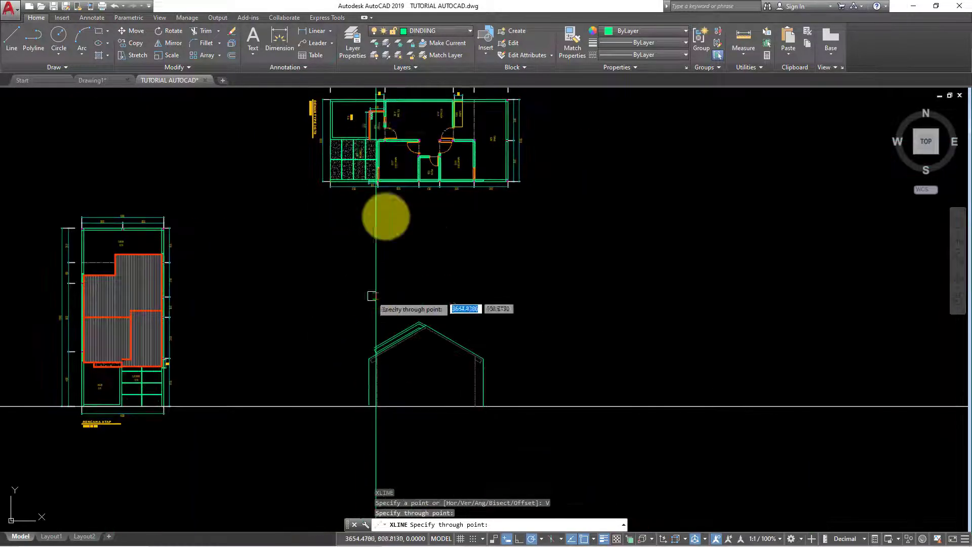
scroll(404, 221, up, 4)
scroll(374, 254, up, 4)
key(Escape)
scroll(374, 255, up, 4)
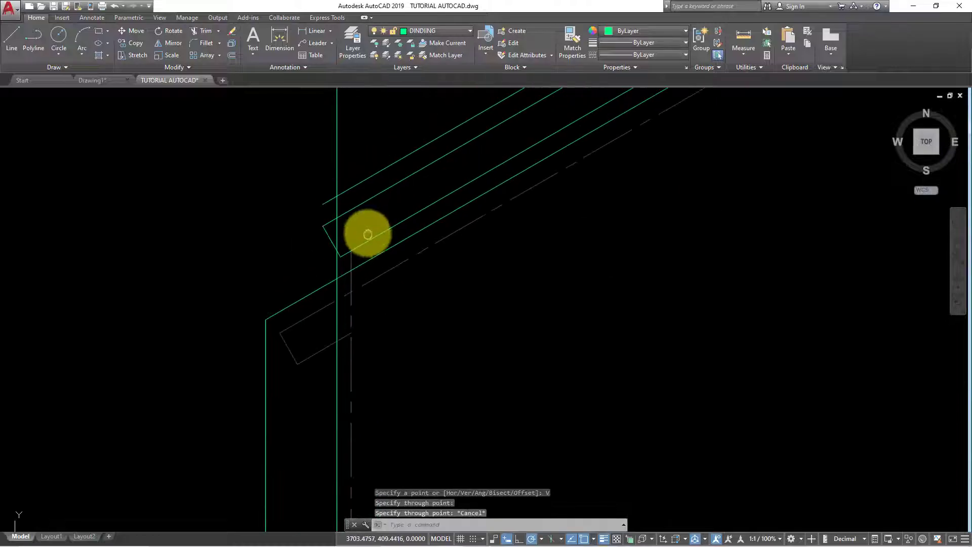
Step: Draw a vertical line up from the roof corner and trim off its stray piece
key(Return)
scroll(363, 218, up, 2)
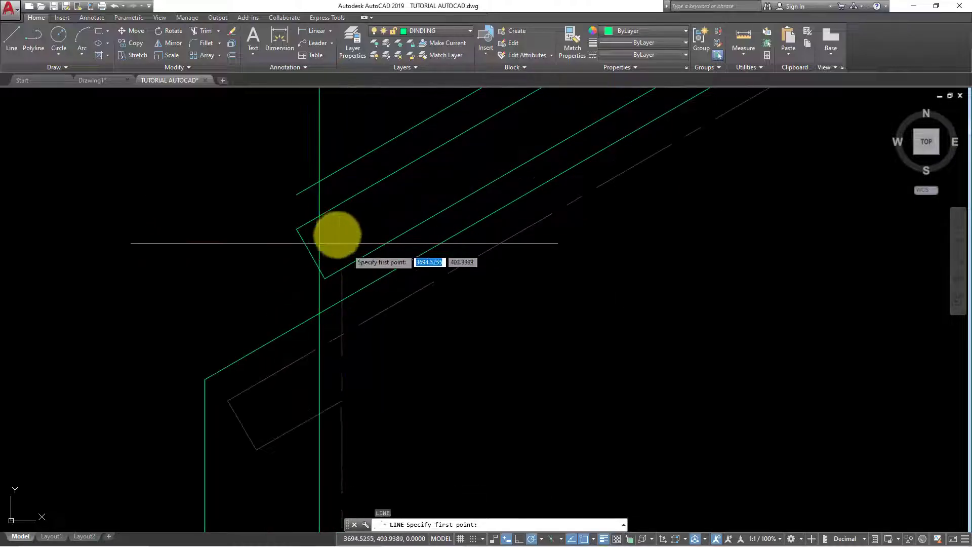
click(322, 276)
click(328, 190)
key(Return)
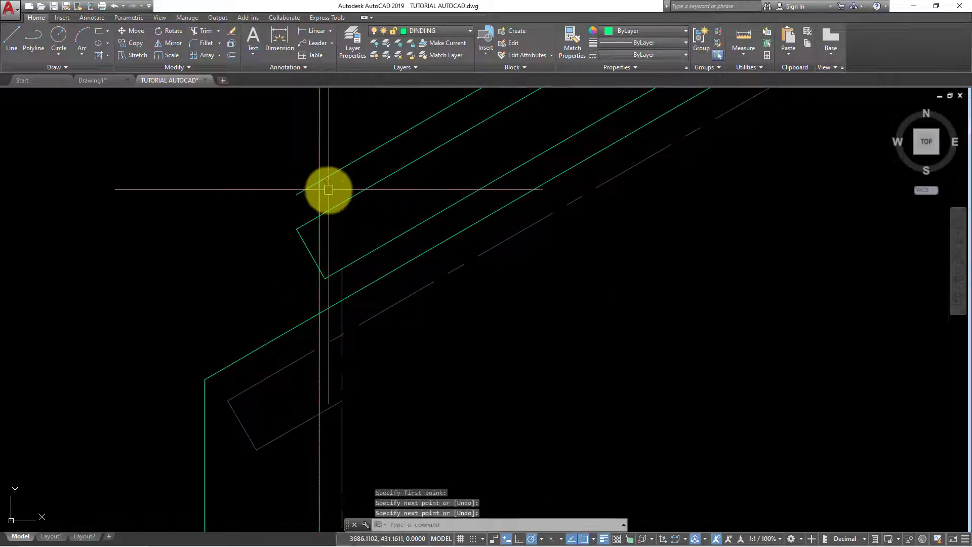
text(Tr)
key(Return)
Step: Erase the long vertical guide line
key(Return)
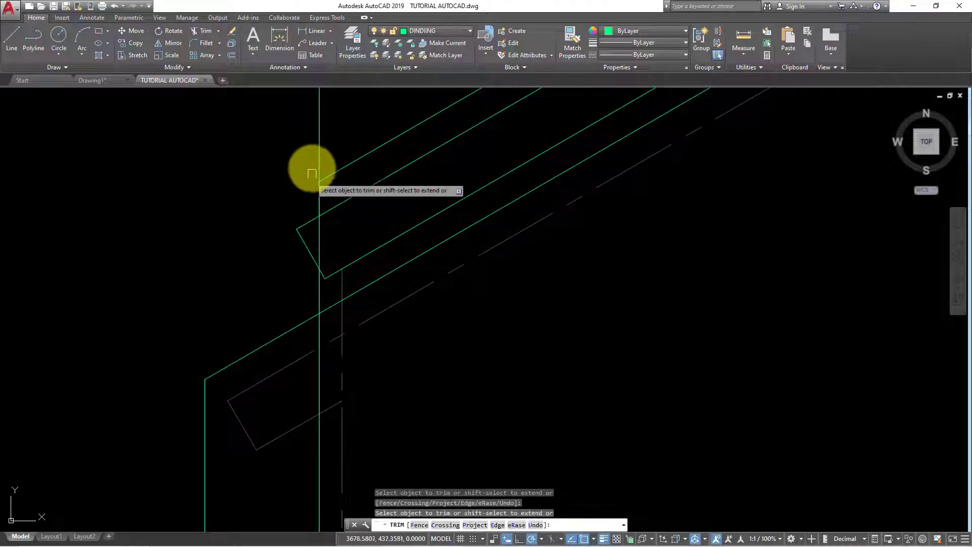
click(325, 167)
key(Escape)
click(320, 154)
text(e)
key(Return)
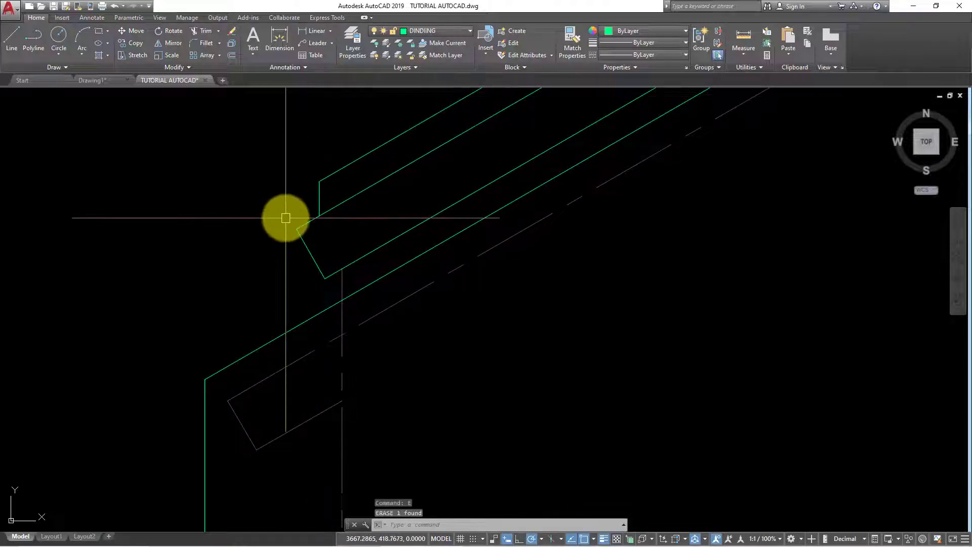
key(Escape)
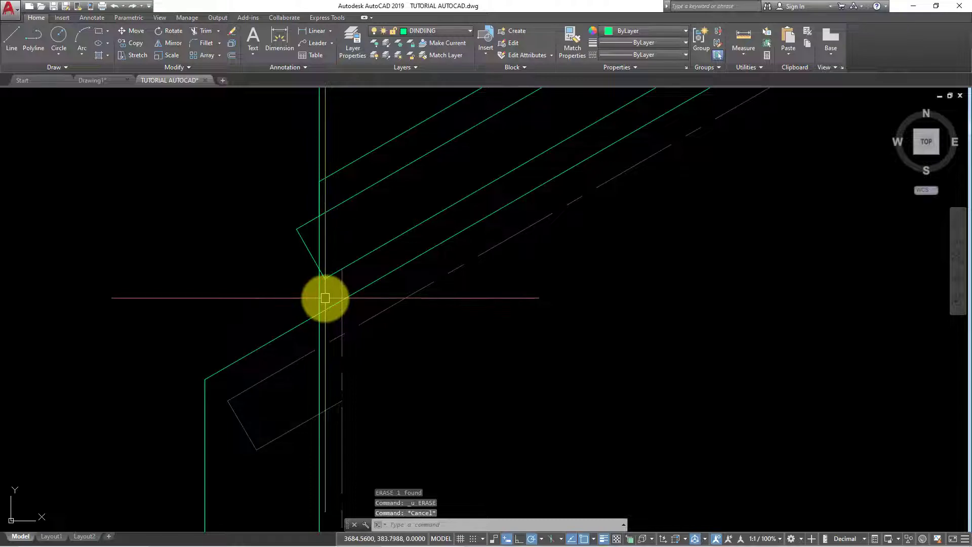
Step: Erase the leftover stray line near the wall top
text(l)
key(Return)
middle_drag(304, 329, 298, 248)
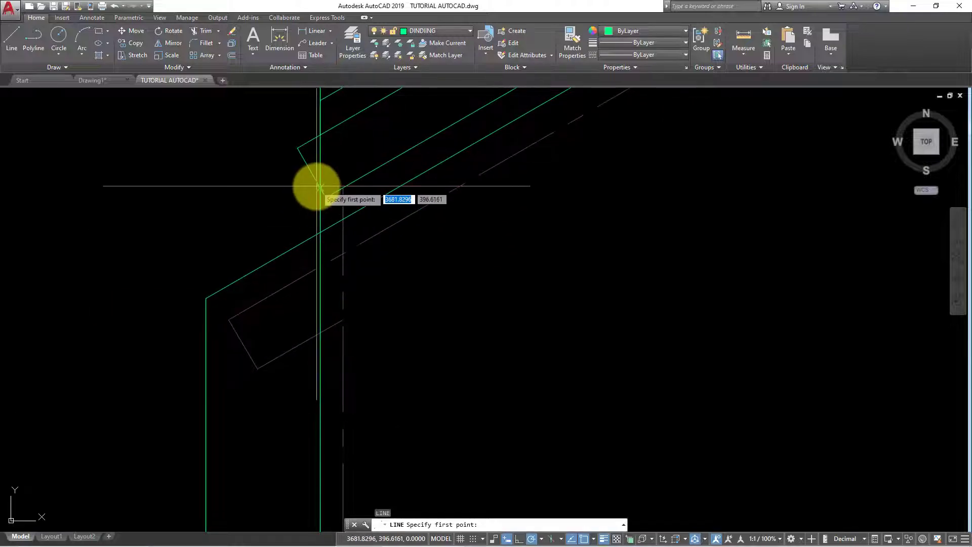
click(319, 187)
scroll(319, 232, down, 2)
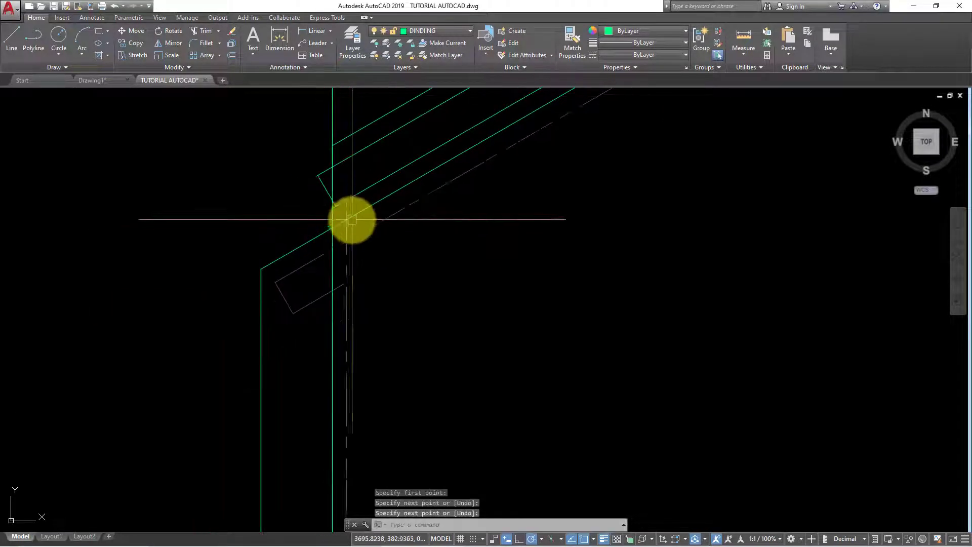
key(Escape)
click(360, 152)
text(e)
key(Return)
scroll(293, 217, down, 2)
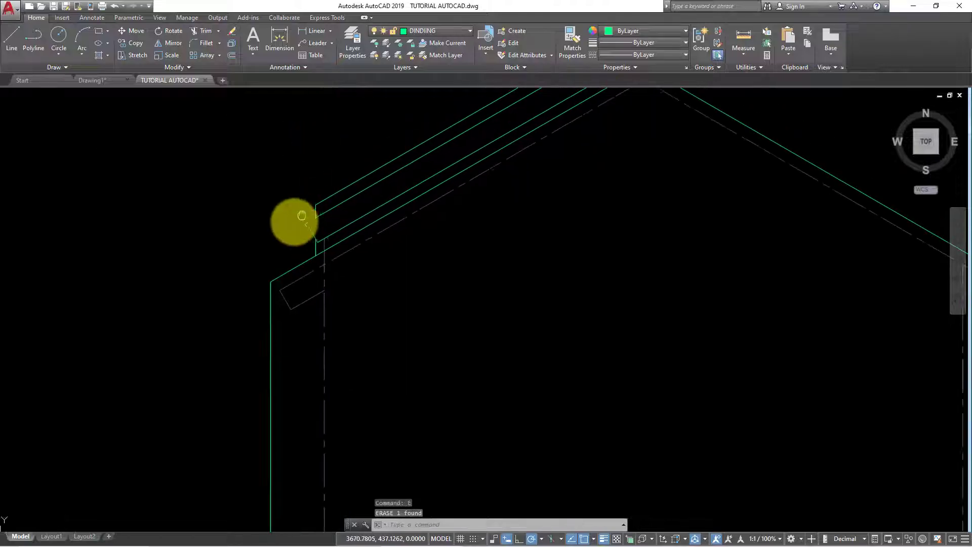
scroll(265, 249, down, 1)
Step: Change the outer roof line and both eave end pieces to magenta
click(274, 224)
scroll(182, 303, up, 2)
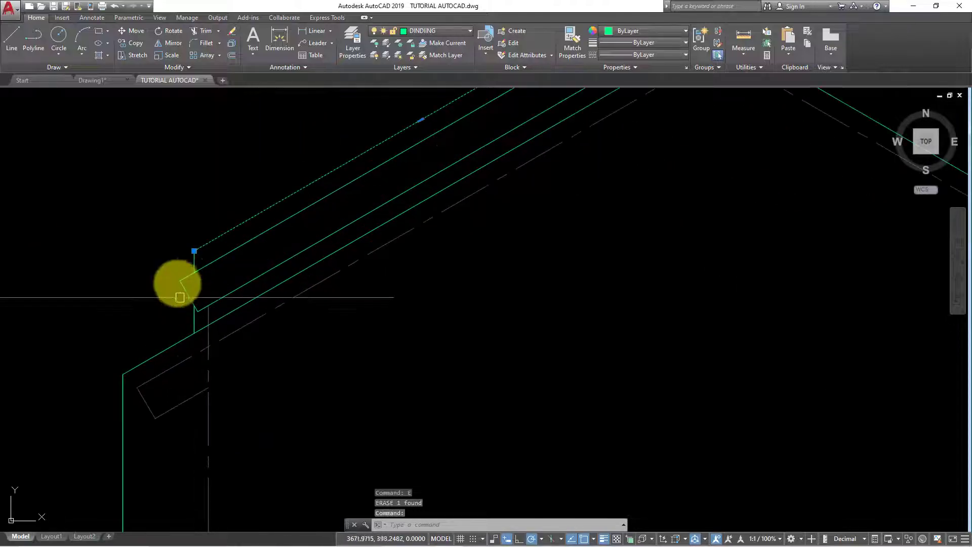
click(174, 326)
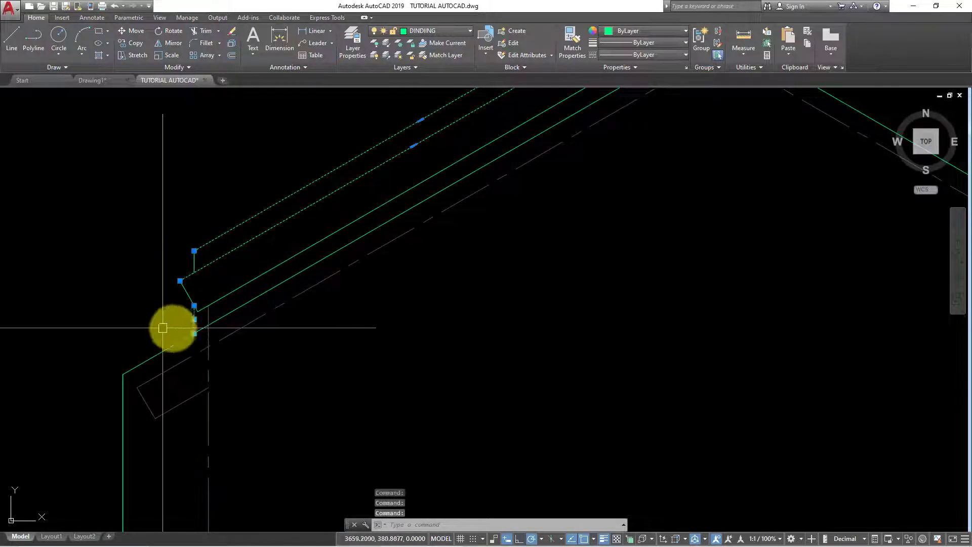
scroll(292, 221, down, 2)
scroll(184, 293, up, 2)
click(184, 292)
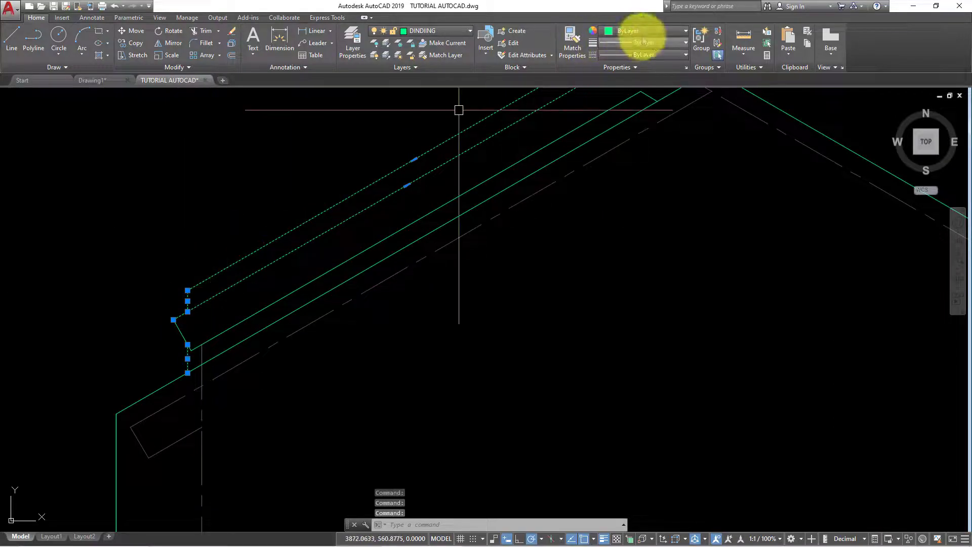
click(661, 31)
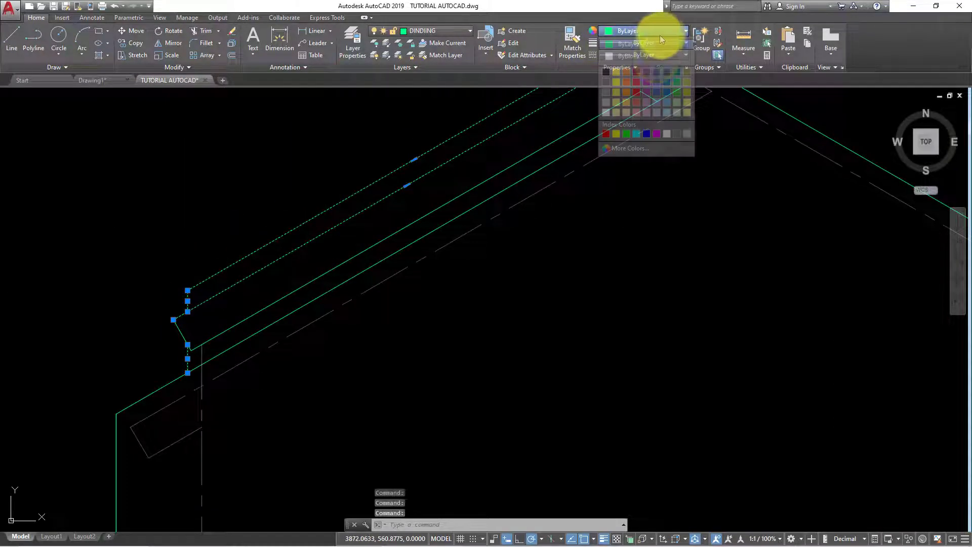
click(657, 135)
key(Escape)
middle_drag(556, 174, 517, 253)
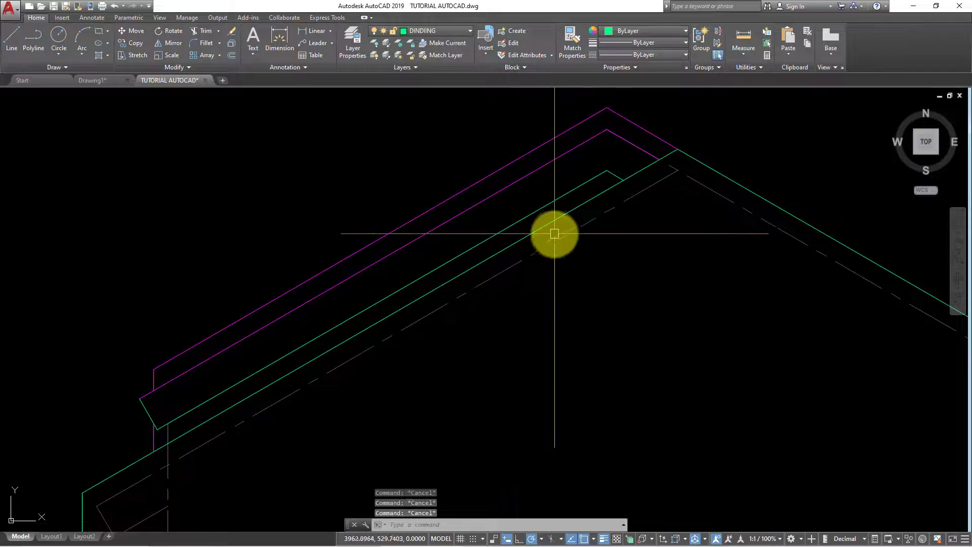
text(MA)
Step: Match the inner roof line back to green from the green roof line
key(Return)
click(503, 227)
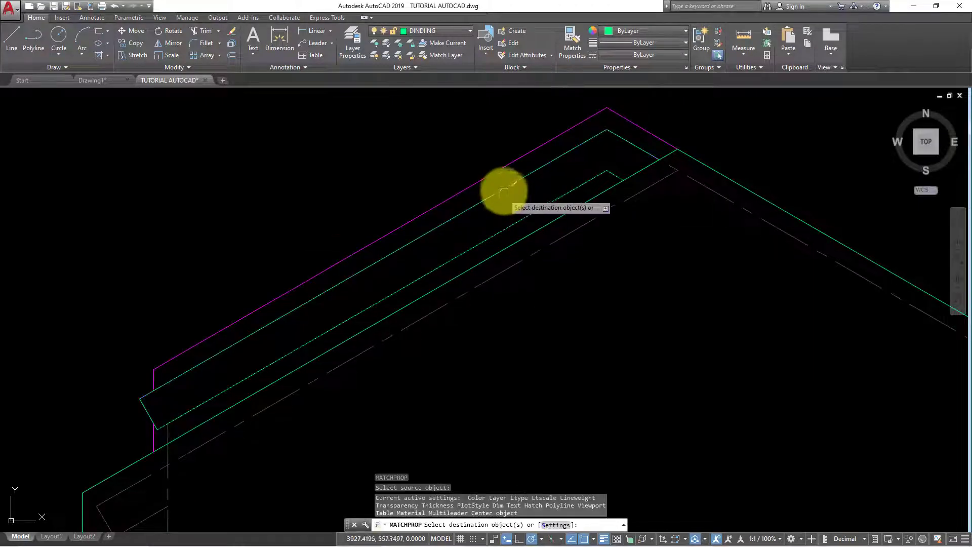
click(499, 191)
middle_drag(435, 208, 438, 195)
key(Escape)
scroll(571, 202, down, 2)
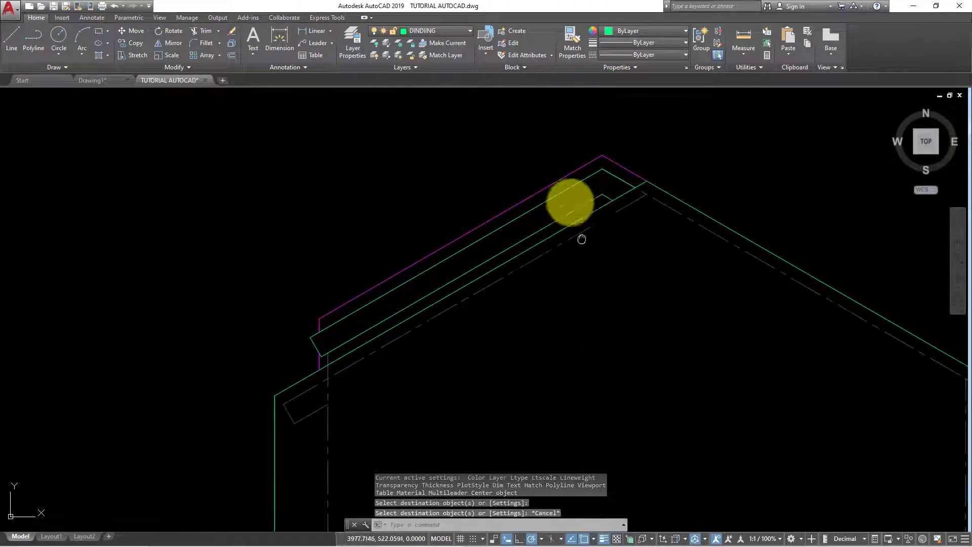
middle_drag(571, 202, 258, 314)
key(Escape)
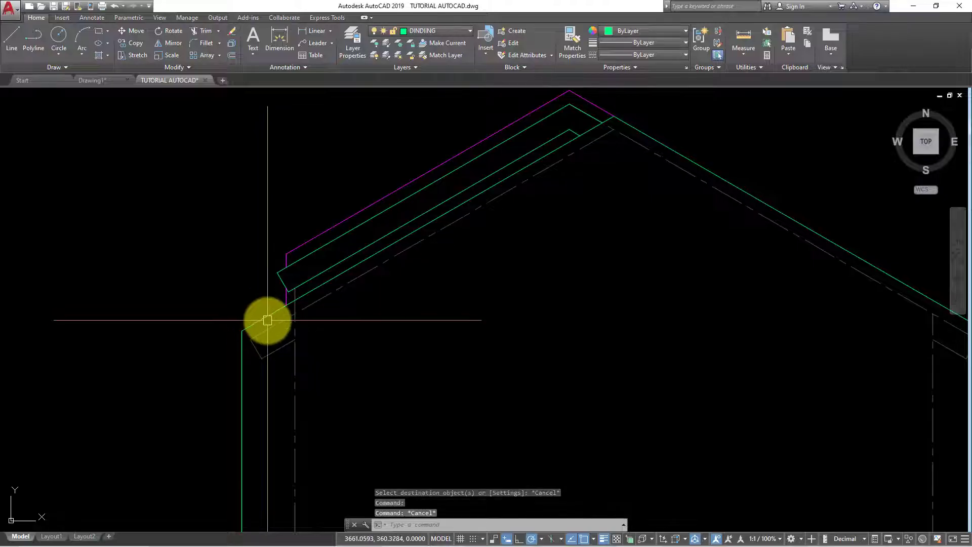
Step: Copy the magenta roof line's properties onto the left and right wall lines
text(MA)
key(Return)
click(324, 231)
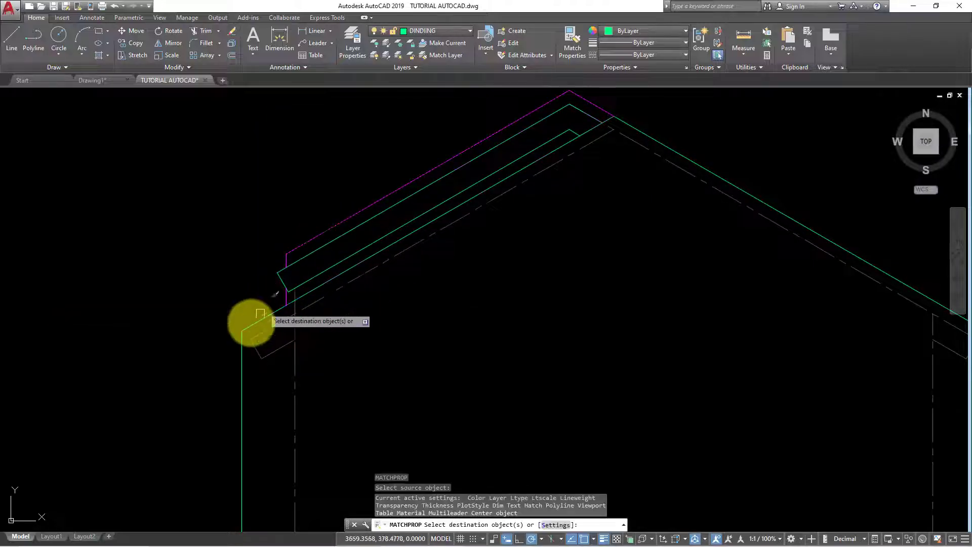
click(242, 354)
scroll(102, 349, down, 4)
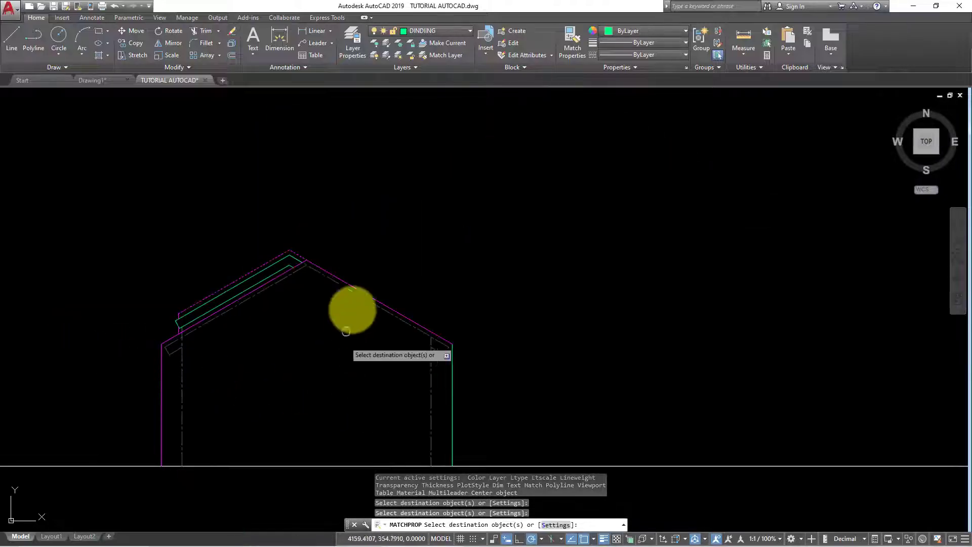
middle_drag(358, 310, 407, 229)
click(508, 328)
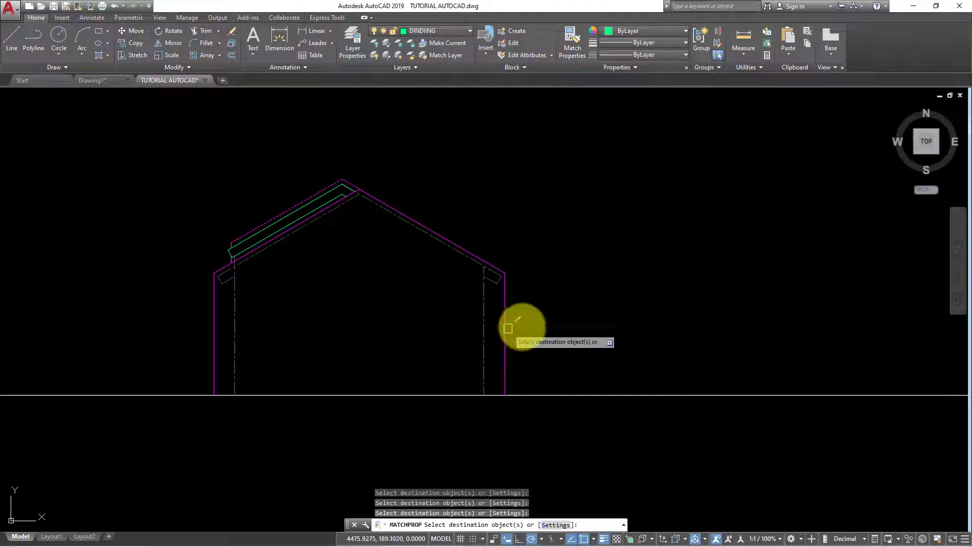
key(Escape)
Step: Select the dashed right centre line, then clear the selection
middle_drag(598, 287, 699, 249)
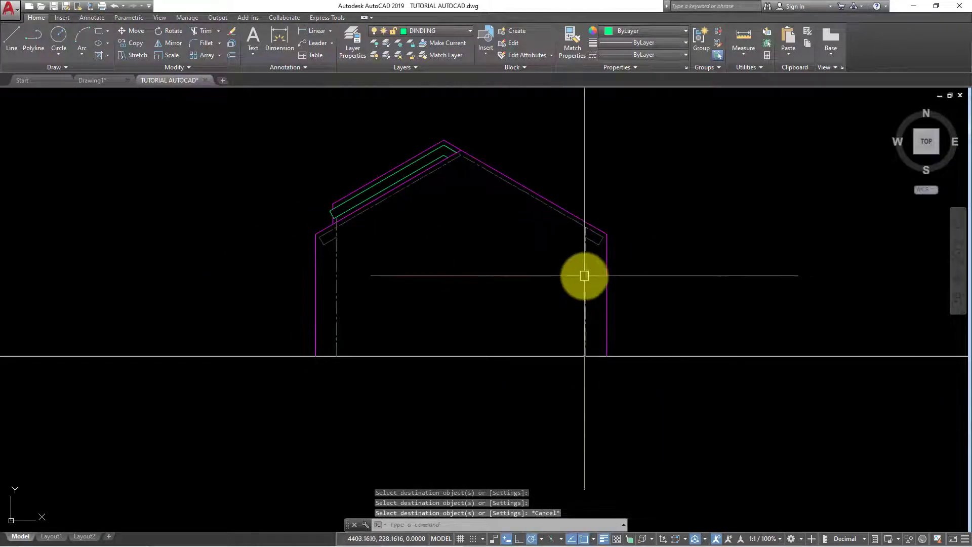
scroll(584, 276, up, 2)
click(601, 240)
click(586, 224)
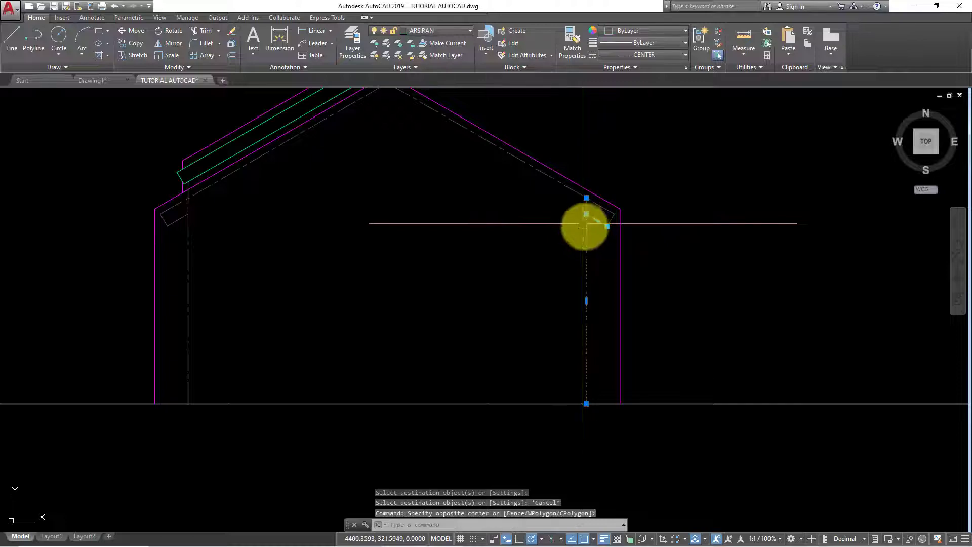
mouse_move(277, 272)
middle_down()
mouse_move(363, 284)
mouse_move(276, 321)
mouse_move(434, 319)
middle_up()
key(Escape)
key(Escape)
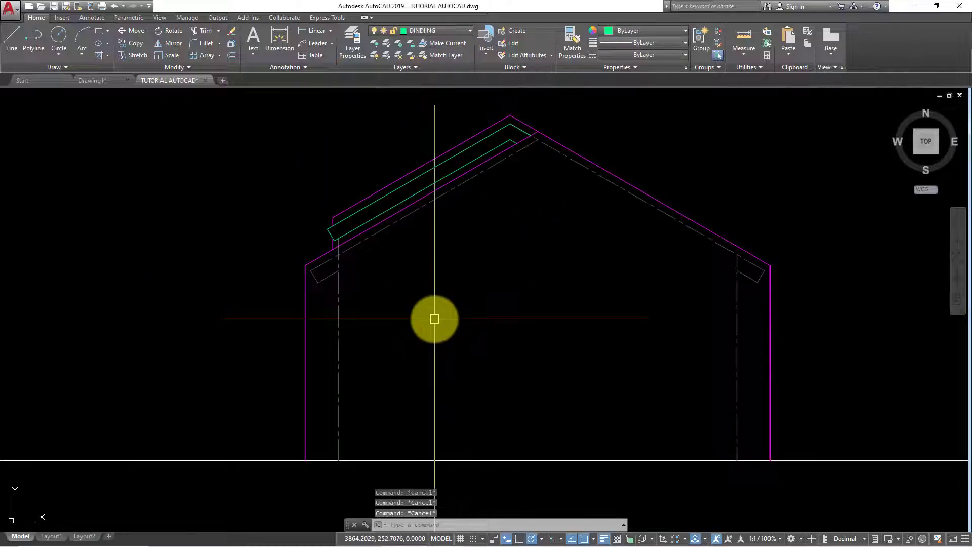
text(XL)
Step: Place a vertical construction line through the floor plan's lower-left corner
key(Return)
text(V)
key(Return)
scroll(452, 326, down, 5)
middle_drag(362, 283, 361, 357)
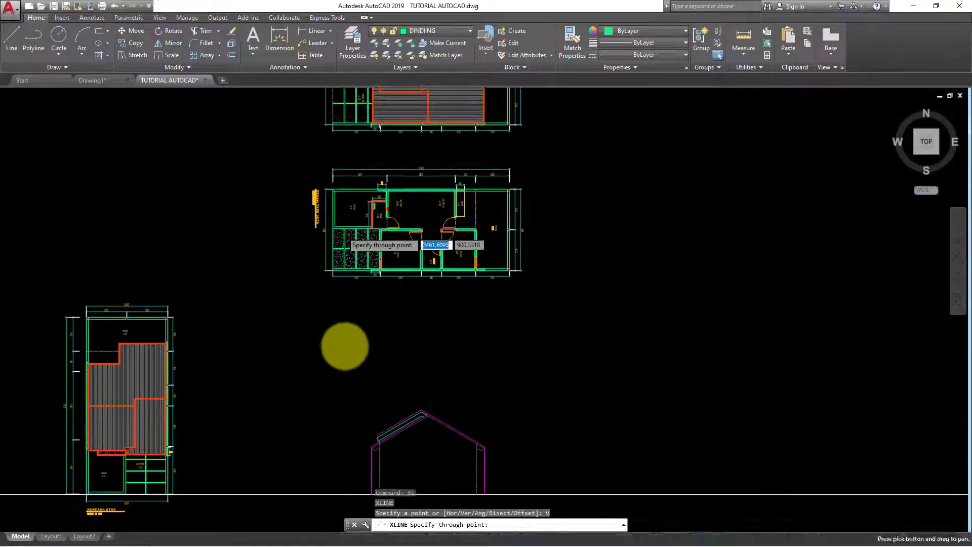
scroll(329, 287, up, 2)
scroll(324, 276, up, 2)
scroll(325, 248, up, 2)
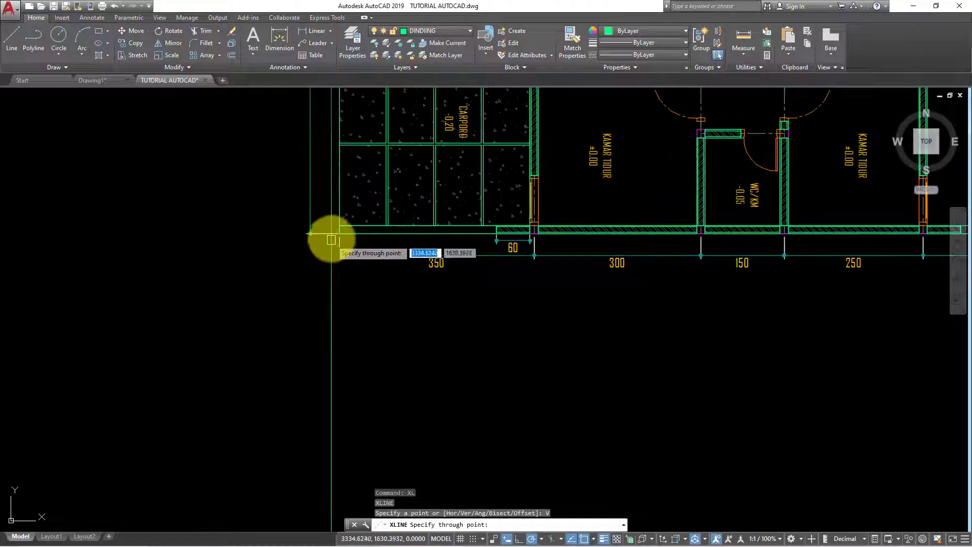
click(339, 234)
scroll(369, 213, down, 3)
middle_drag(369, 213, 371, 252)
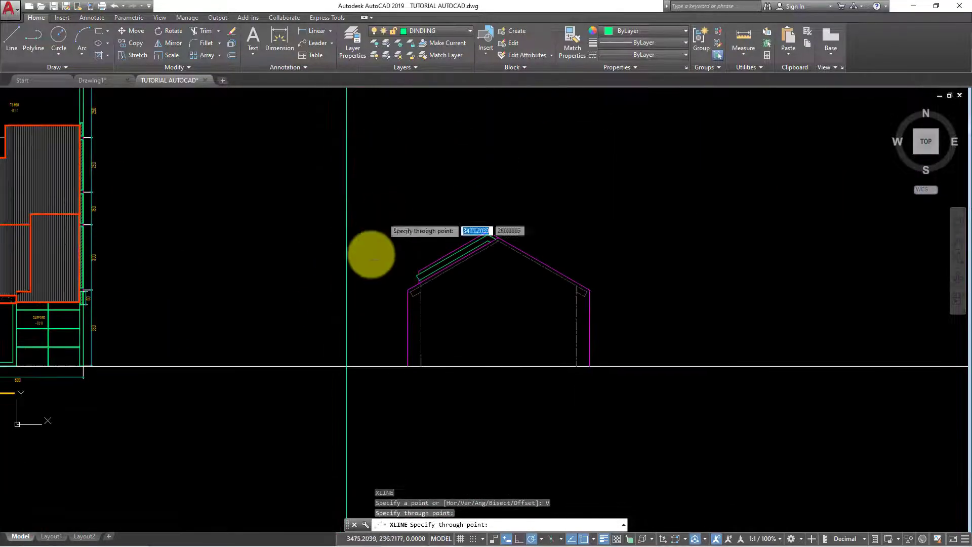
scroll(371, 252, up, 2)
key(Escape)
middle_drag(368, 371, 392, 386)
Step: Offset the ground line 50 upward
key(Return)
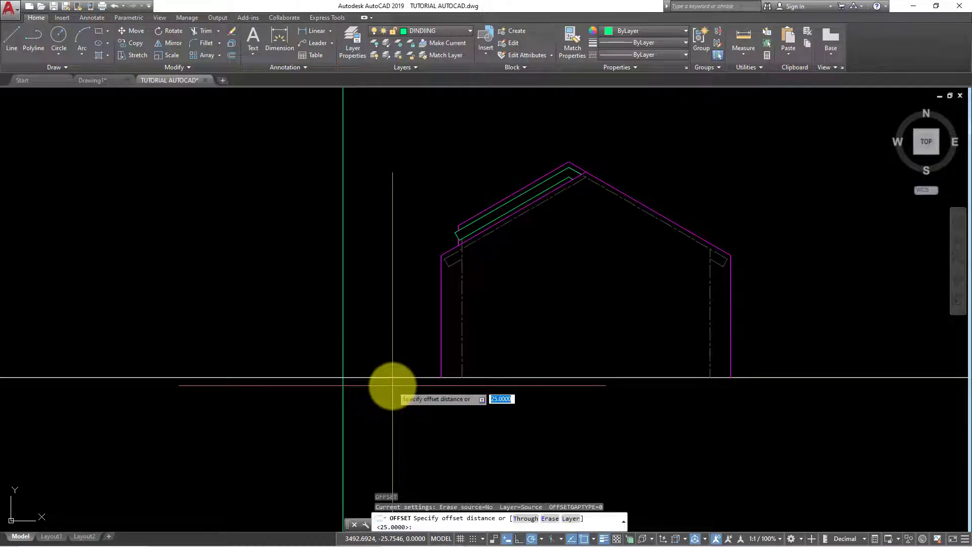
key(Return)
click(386, 377)
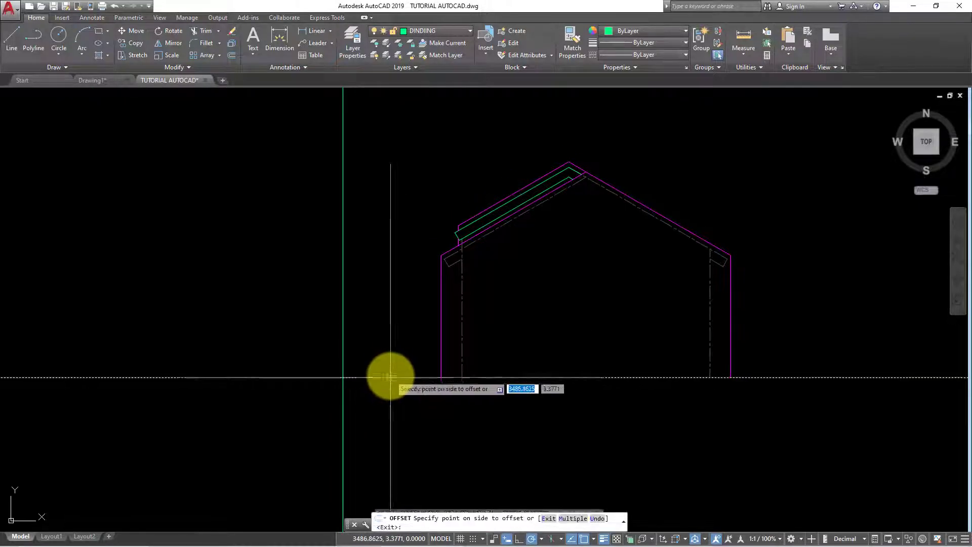
key(Escape)
key(Escape)
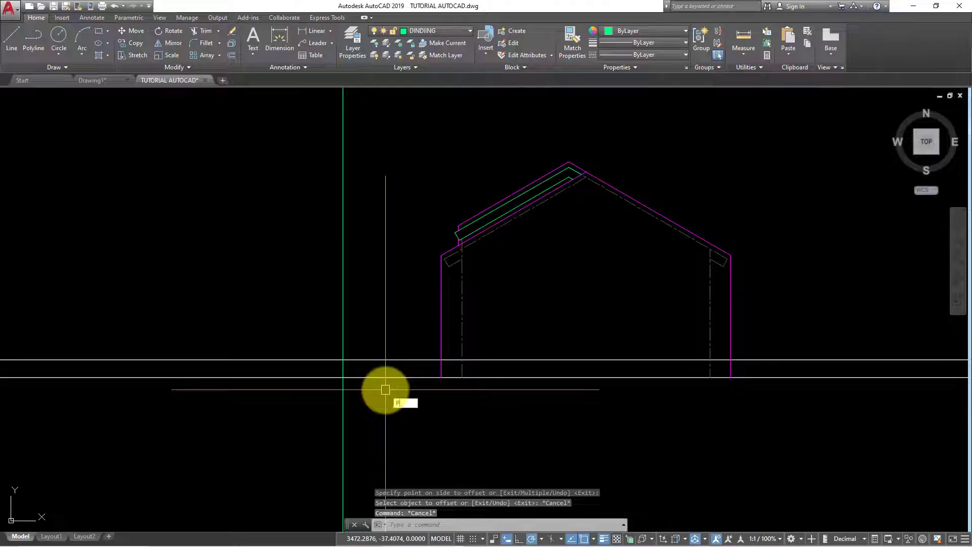
Step: Draw a polyline step line from the construction line to the left wall
text(l)
key(Return)
click(343, 377)
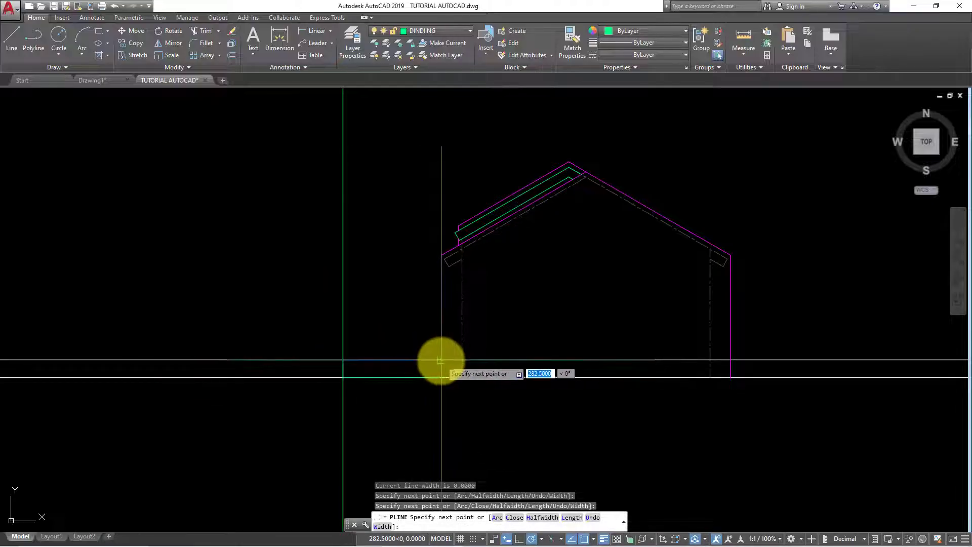
click(440, 361)
key(Return)
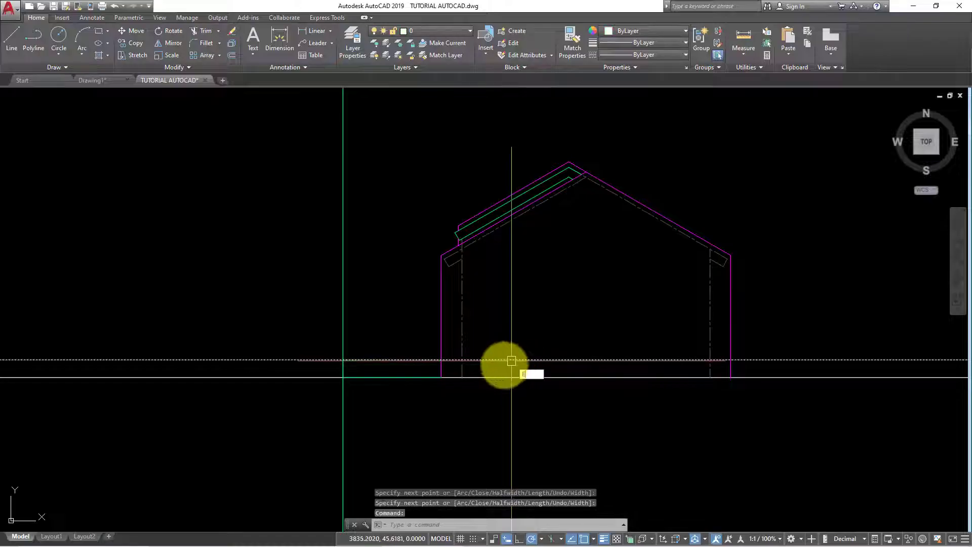
Step: Erase the vertical construction line
key(Return)
click(344, 329)
key(Return)
scroll(421, 366, up, 4)
text(MA)
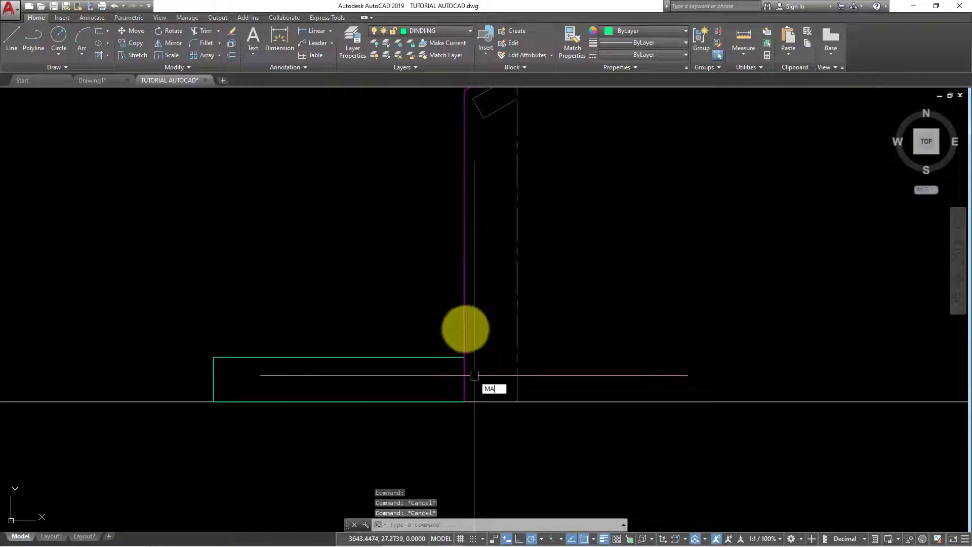
Step: Match the step outline to the magenta wall style and check the wall's bottom grip
key(Return)
click(463, 324)
key(Escape)
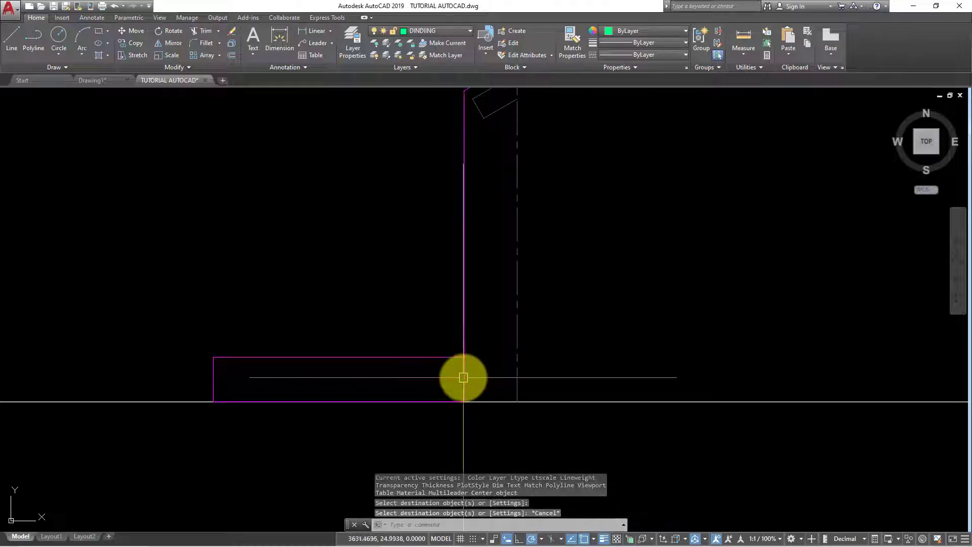
click(462, 397)
click(464, 401)
key(Escape)
key(Escape)
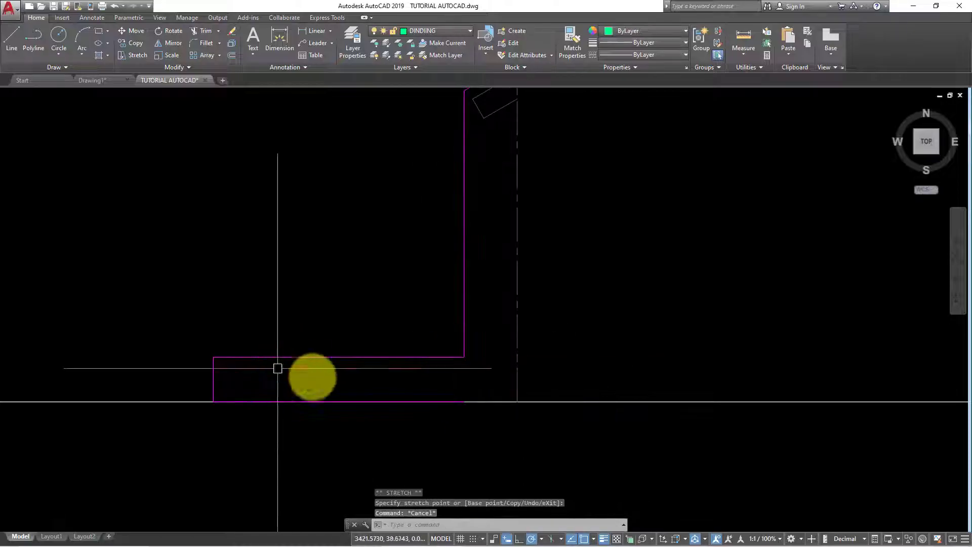
scroll(311, 374, down, 3)
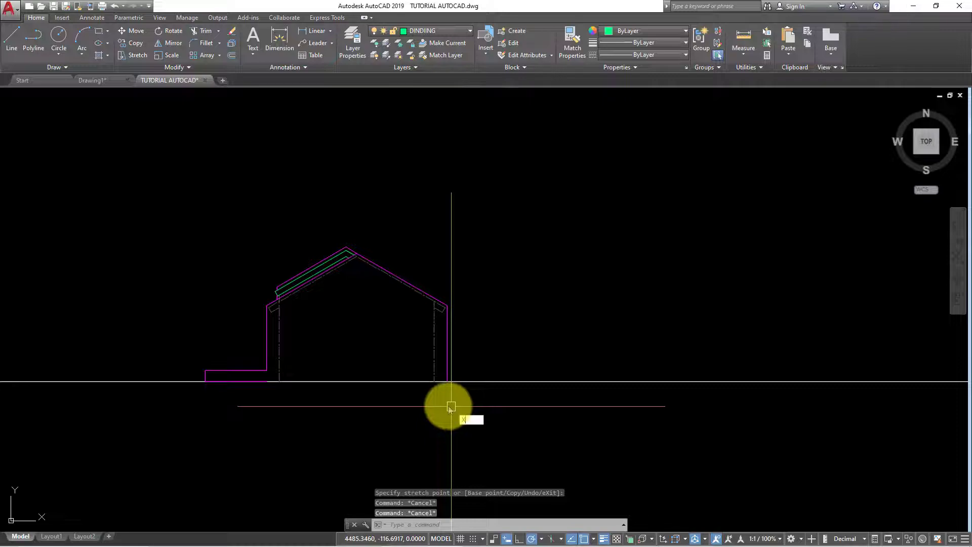
Step: Place a vertical construction line at the floor plan's right edge
text(XL)
key(Return)
text(V)
key(Return)
scroll(481, 372, down, 3)
scroll(486, 319, up, 5)
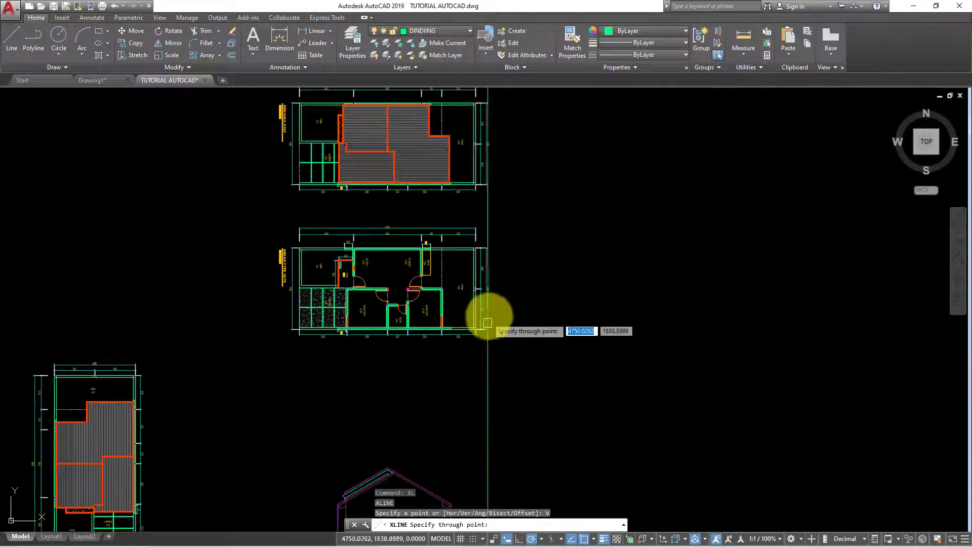
scroll(470, 327, up, 2)
scroll(449, 332, up, 2)
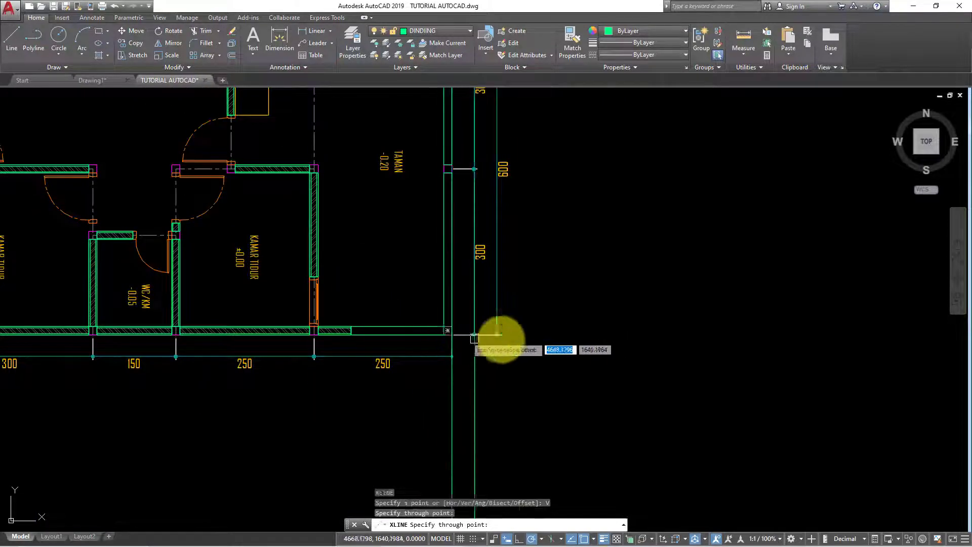
click(497, 336)
key(Return)
scroll(513, 243, down, 4)
key(Escape)
scroll(513, 243, down, 2)
scroll(538, 284, up, 2)
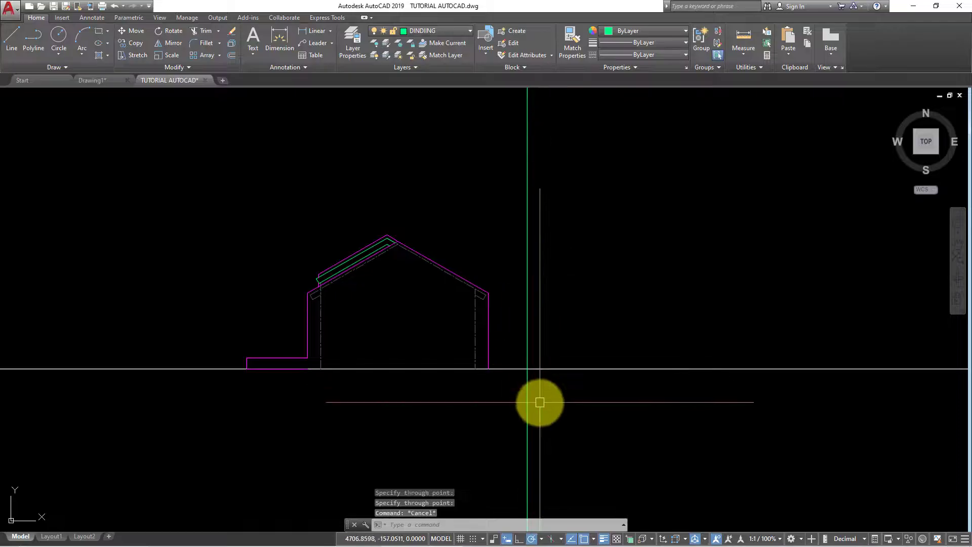
Step: Offset the ground line 150 upward as a temporary guide
text(O)
key(Return)
key(Return)
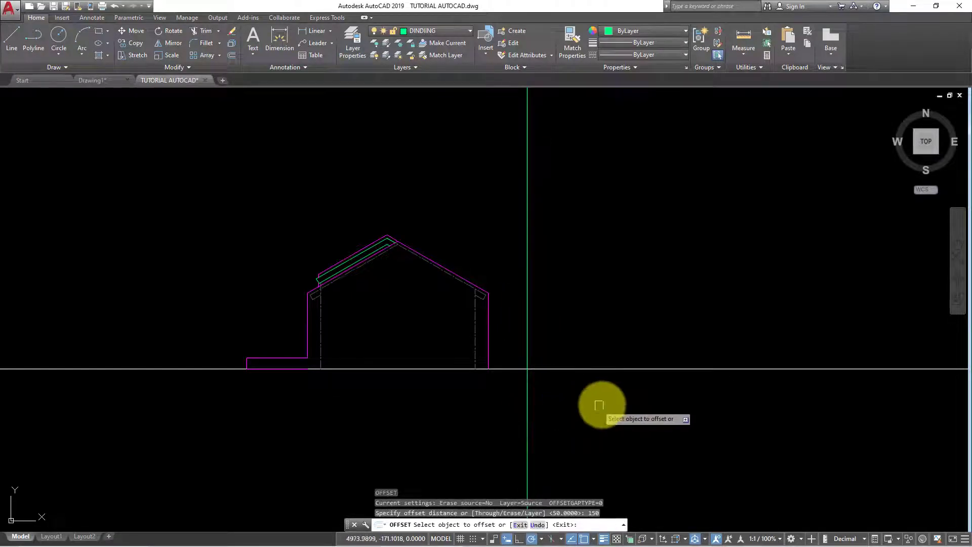
click(588, 369)
click(592, 340)
key(Escape)
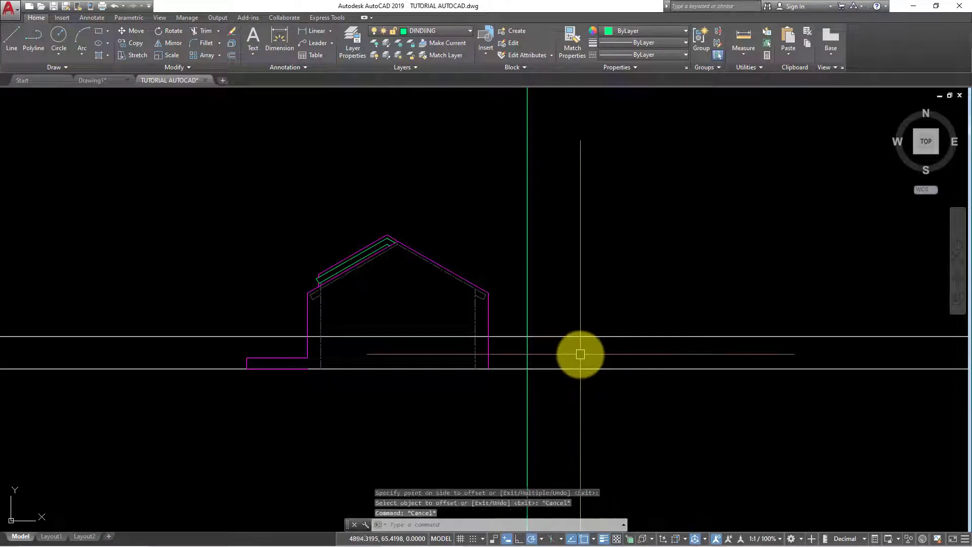
scroll(579, 351, up, 2)
Step: Draw the annex polyline from the right wall, out right, and down to the ground
text(pl)
key(Return)
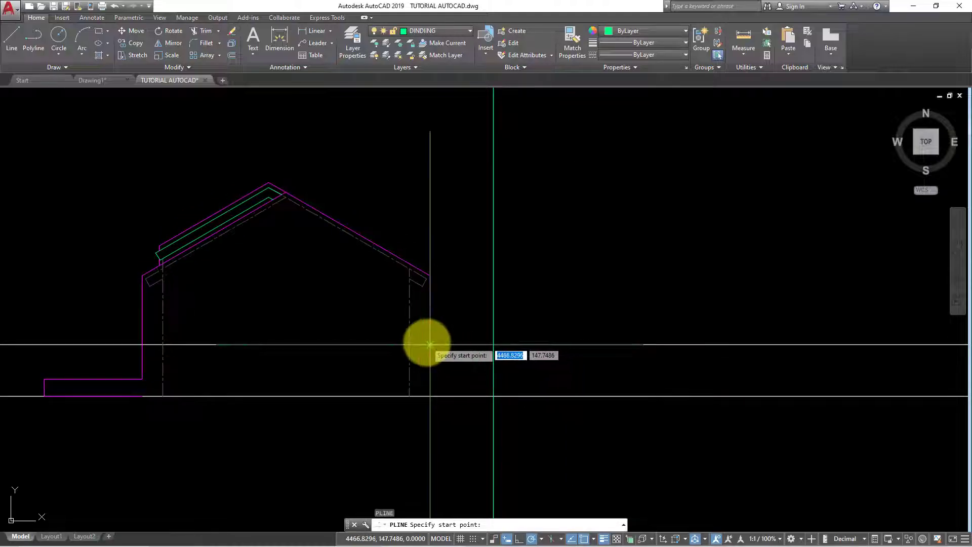
click(429, 344)
click(492, 344)
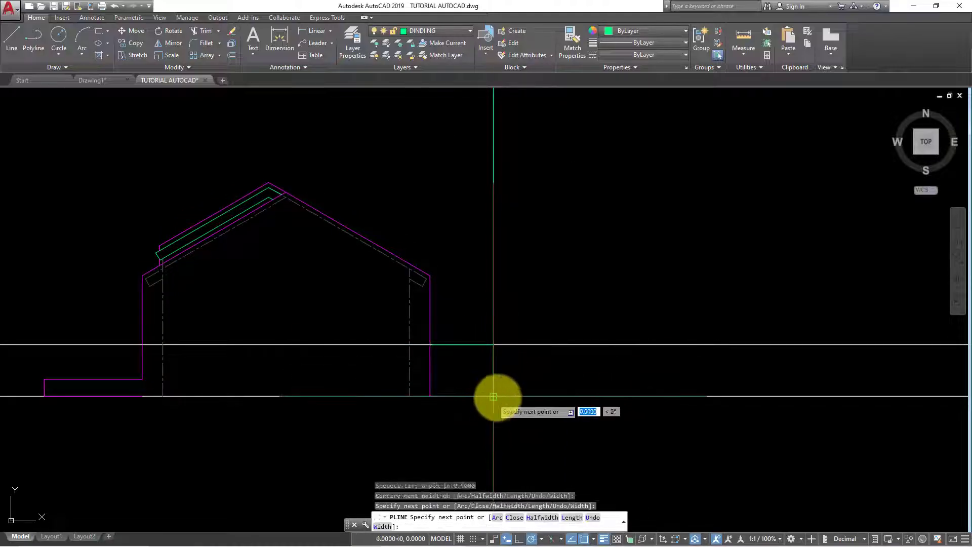
click(493, 396)
key(Return)
Step: Erase the temporary offset line
drag(568, 363, 509, 263)
text(e)
key(Return)
scroll(454, 376, up, 2)
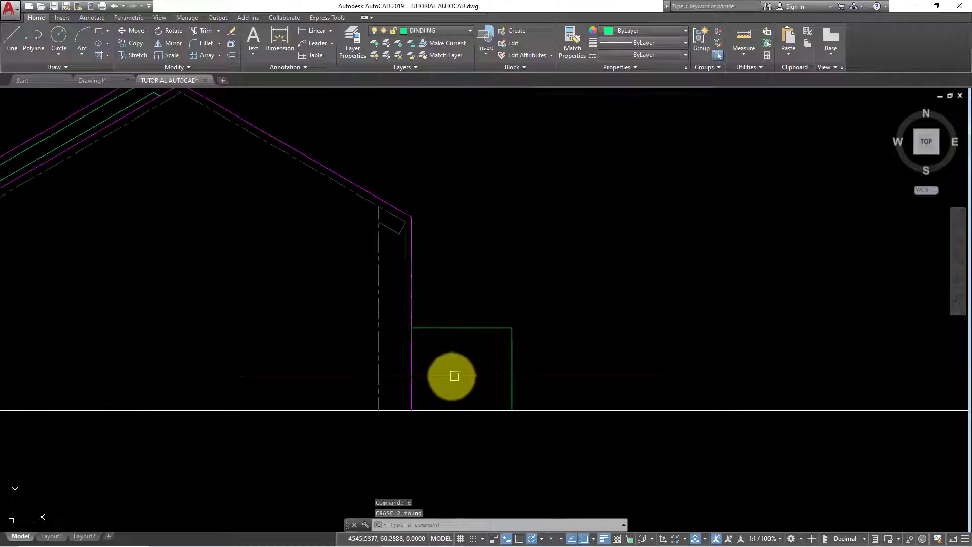
Step: Grip-stretch the right wall's bottom end up to the annex roof
click(411, 364)
click(406, 396)
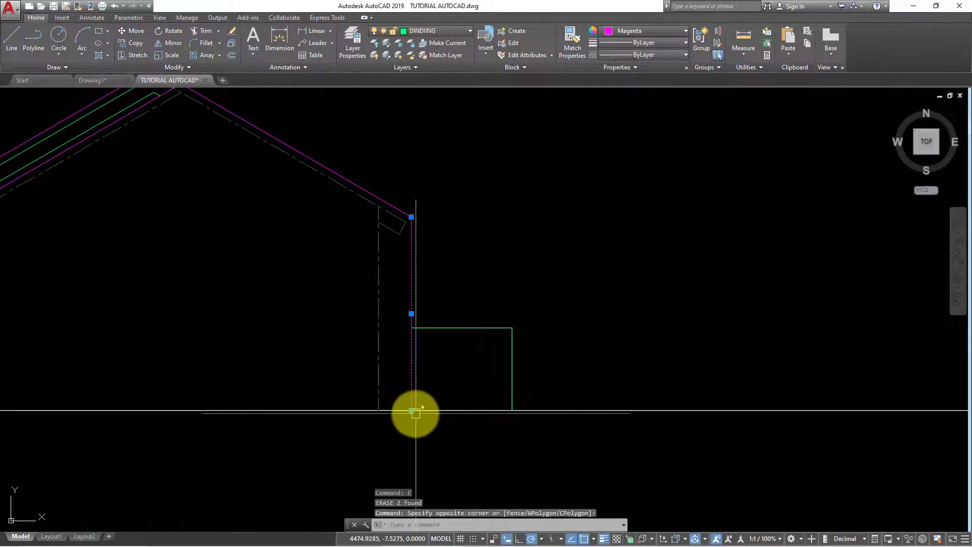
click(411, 411)
click(411, 328)
key(Escape)
key(Escape)
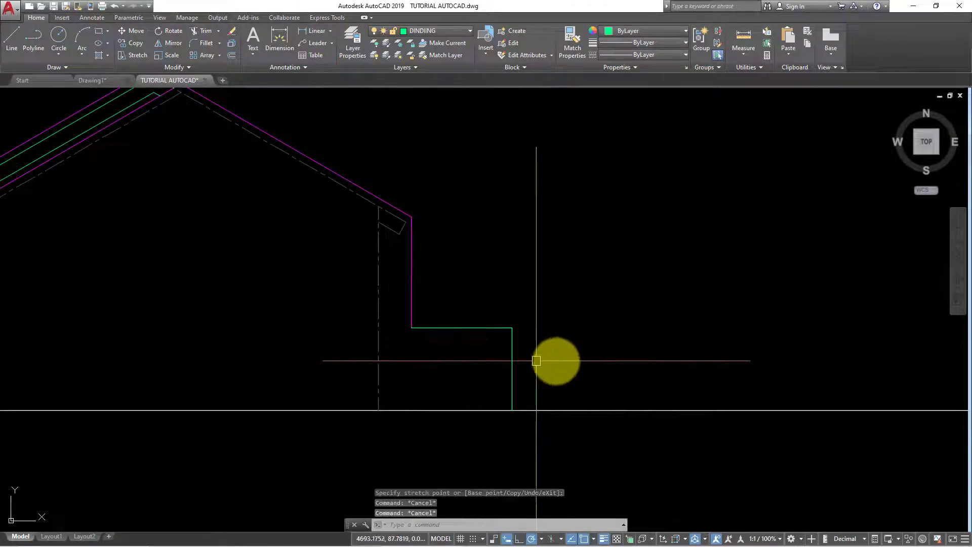
text(MA)
Step: Match the new annex lines to the magenta wall style
key(Return)
click(411, 283)
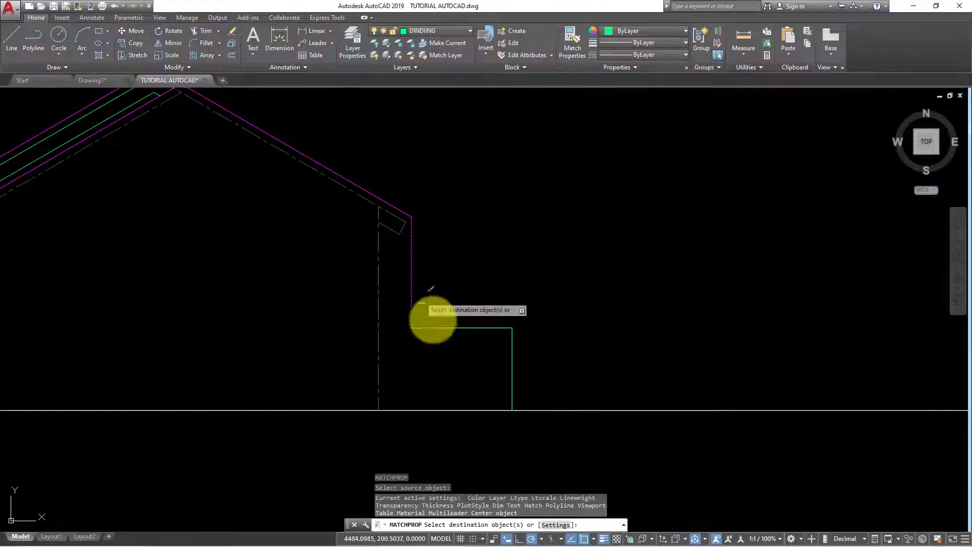
scroll(567, 359, down, 4)
mouse_move(585, 353)
middle_down()
mouse_move(672, 288)
mouse_move(532, 285)
middle_up()
key(Escape)
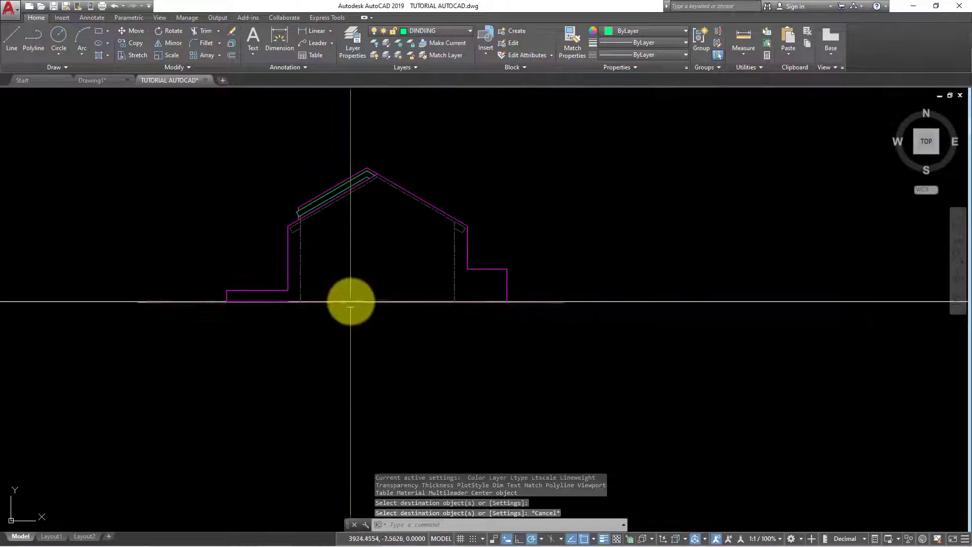
click(351, 302)
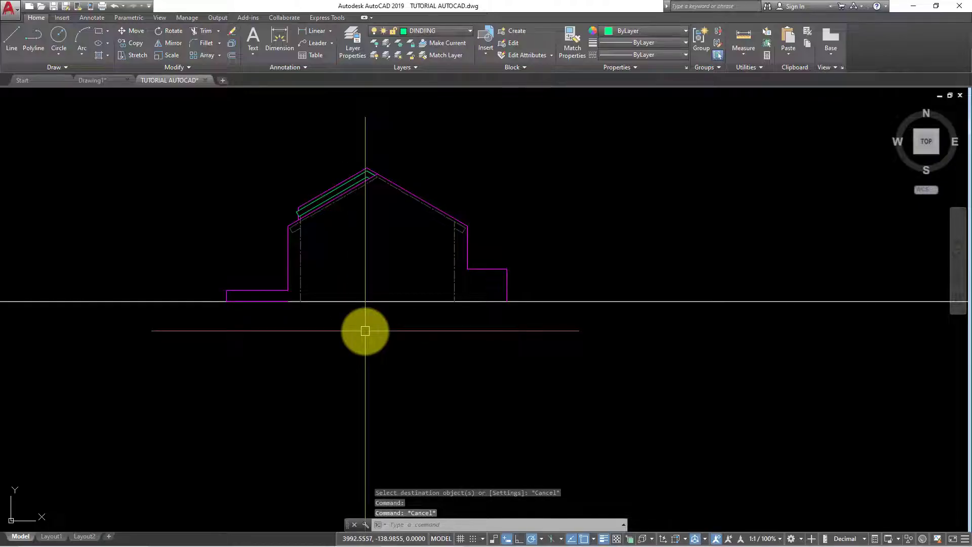
text(PL)
Step: Trace a polyline along the ground line and extend each end by 100
key(Return)
click(226, 301)
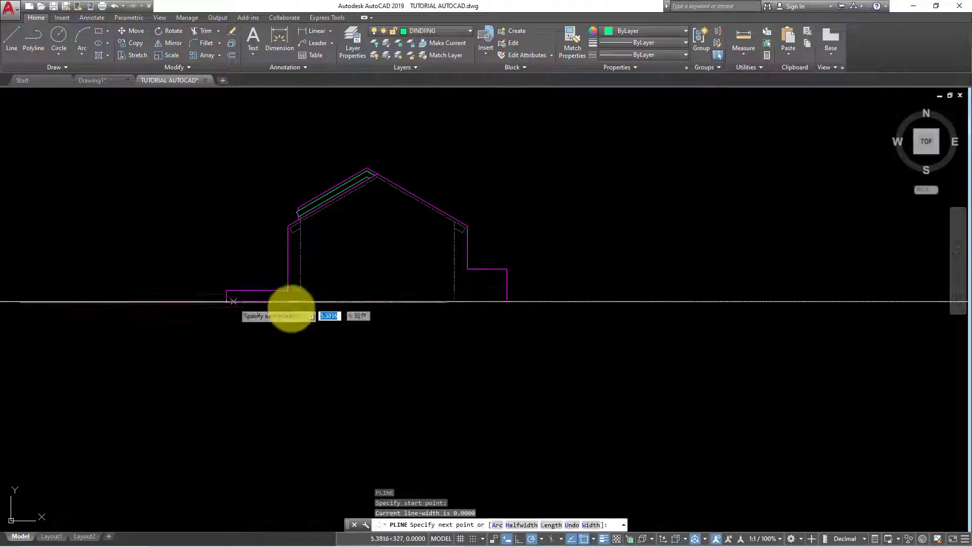
click(507, 302)
key(Return)
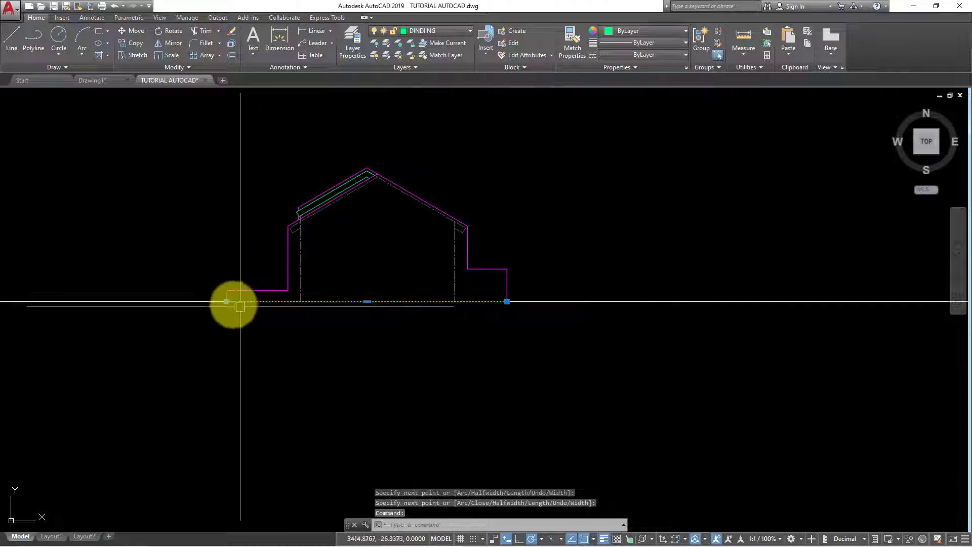
click(226, 301)
text(100)
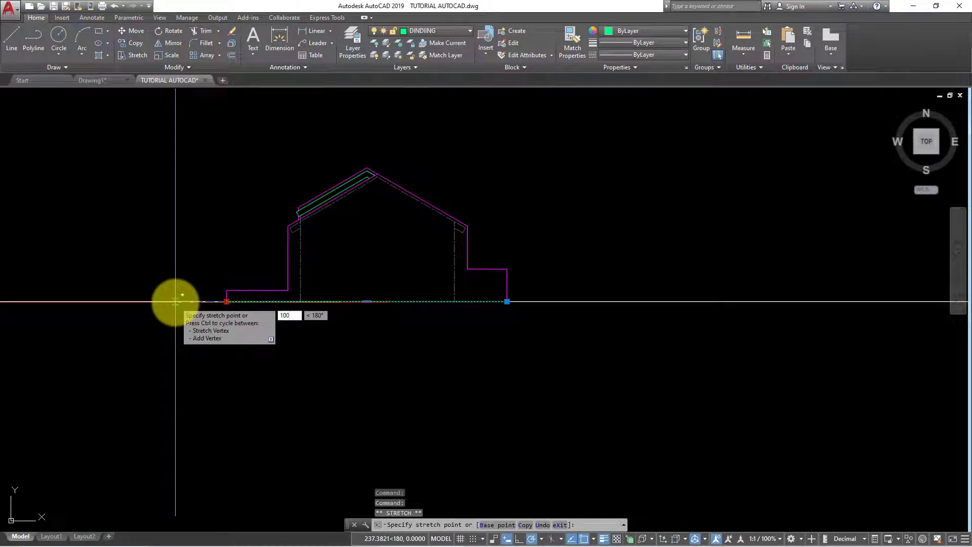
key(Return)
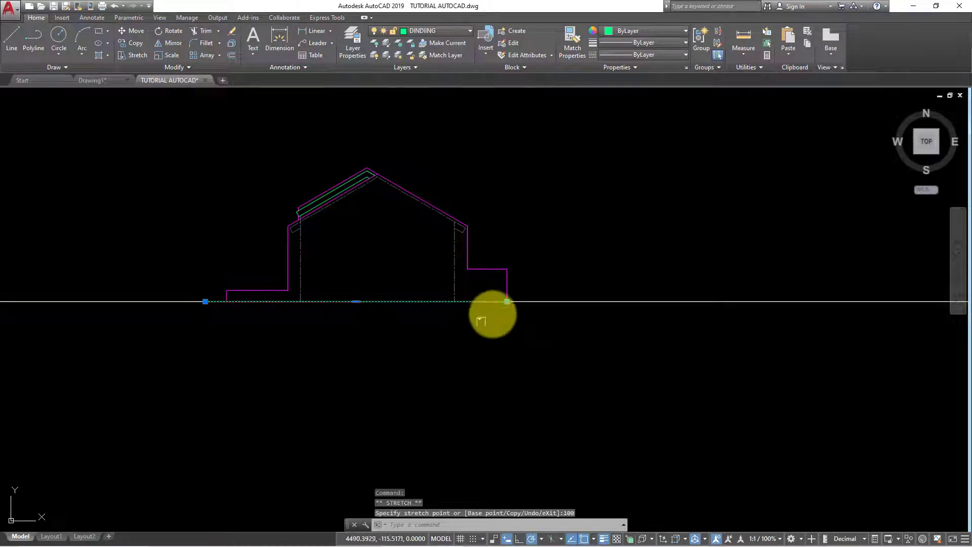
click(508, 302)
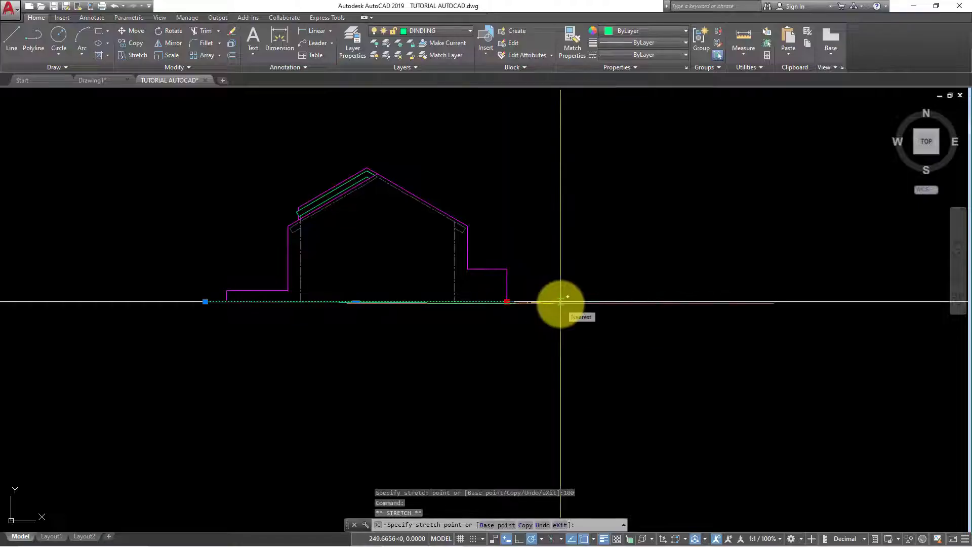
text(100)
key(Return)
Step: Set the ground polyline's global width to 5 in Properties
scroll(504, 299, up, 2)
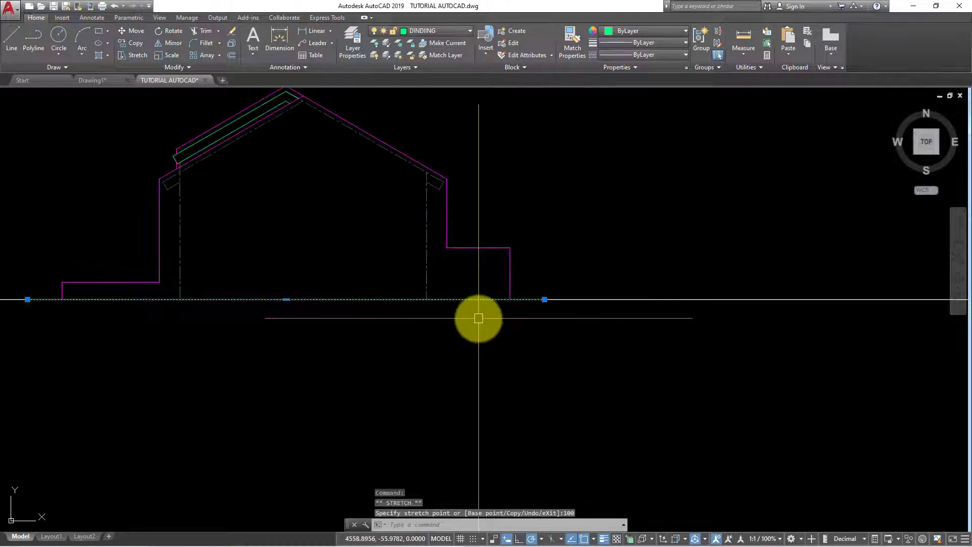
key(Return)
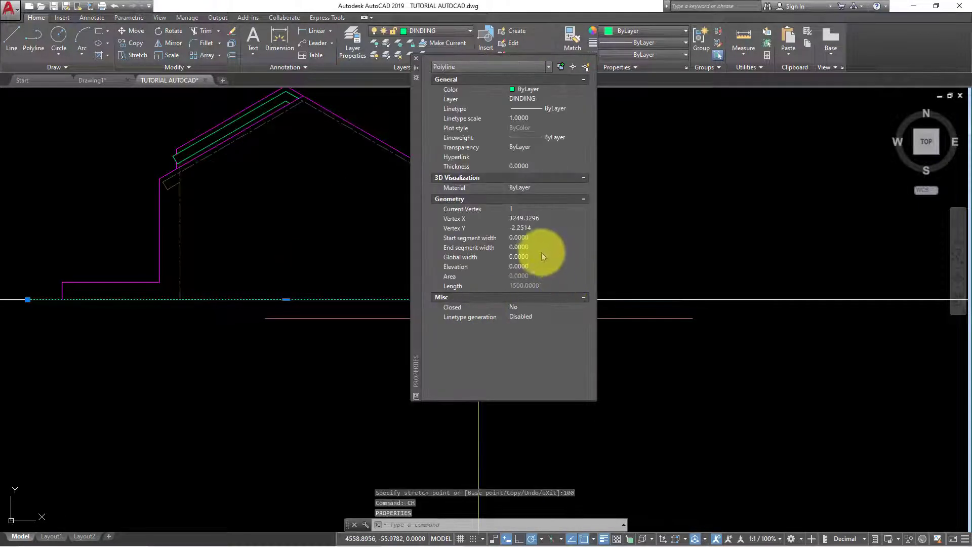
click(535, 256)
text(2.0000)
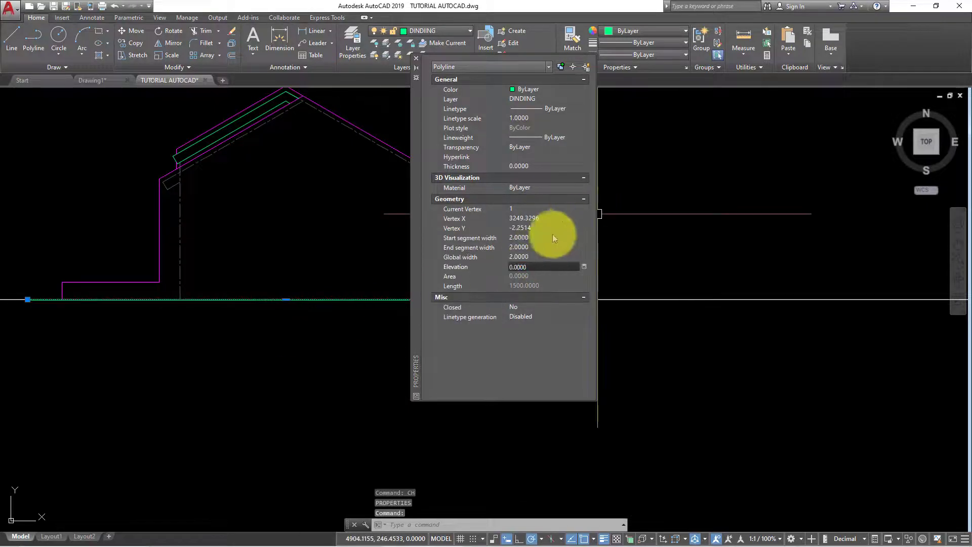
click(539, 257)
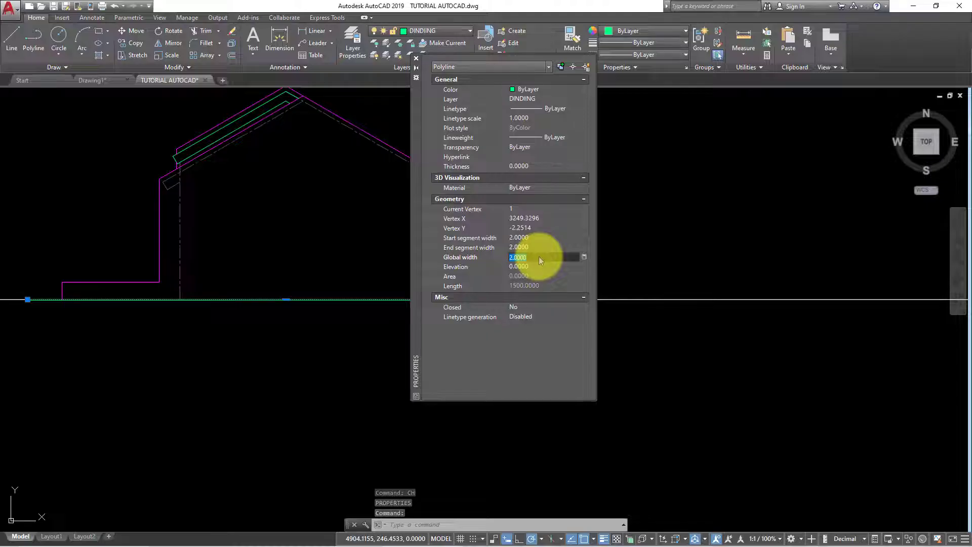
text(5)
key(Tab)
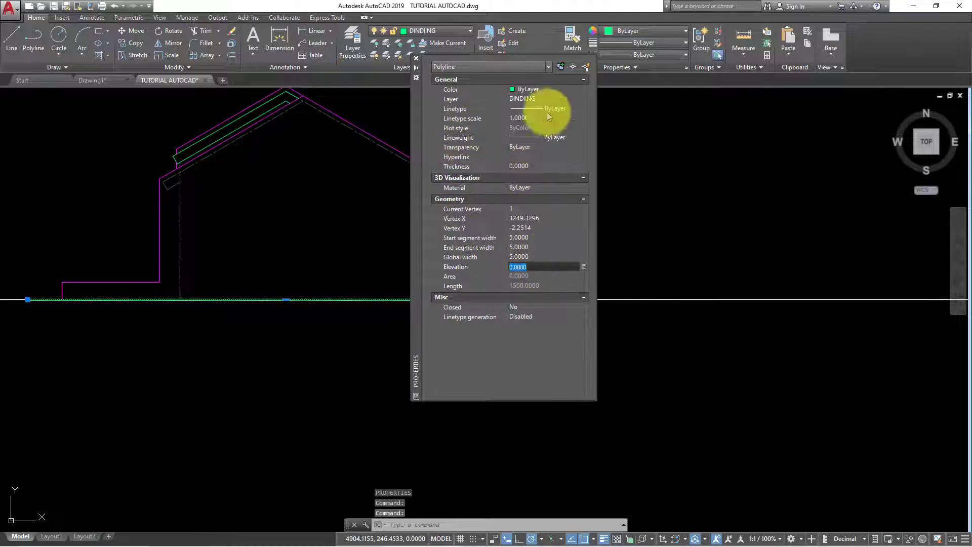
click(416, 61)
key(Escape)
key(Escape)
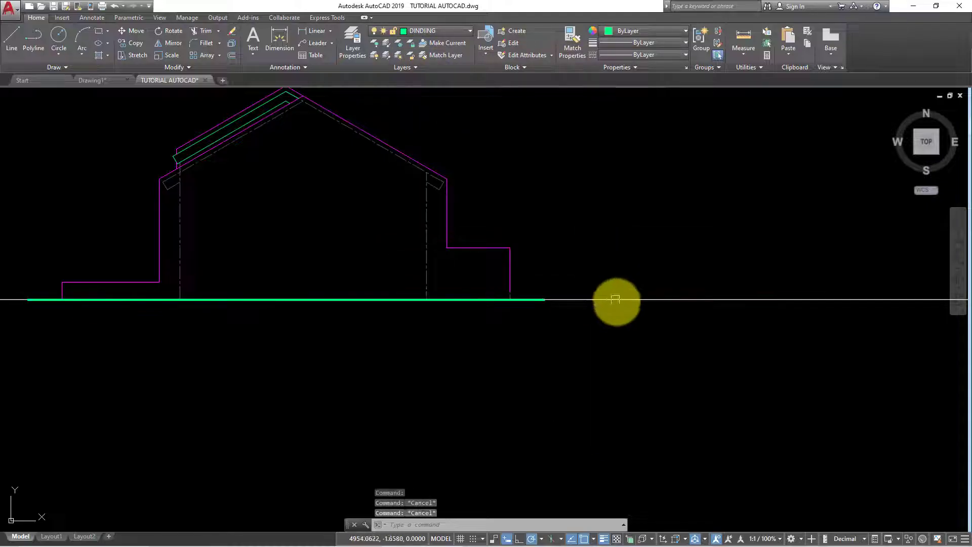
scroll(614, 297, down, 2)
click(679, 297)
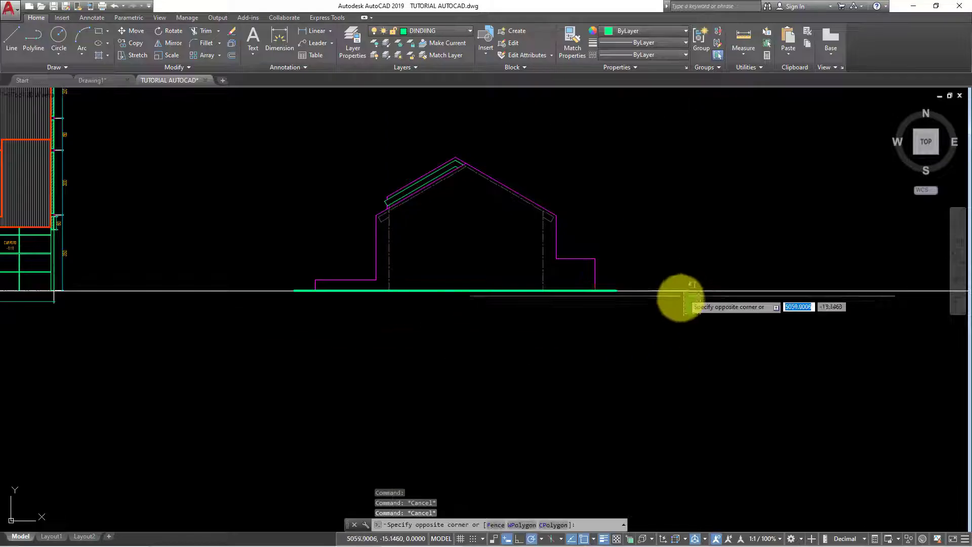
key(Escape)
scroll(701, 372, down, 4)
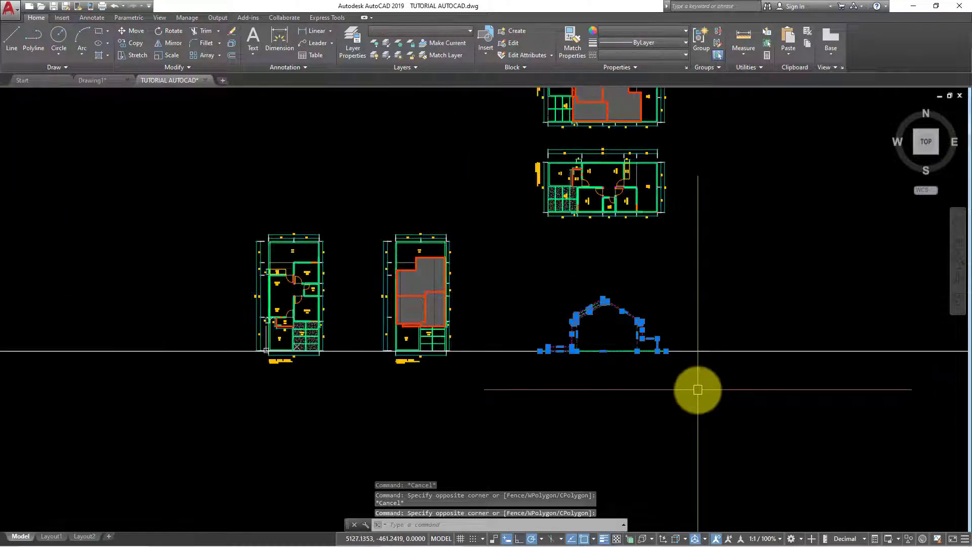
text(o)
key(Return)
click(639, 321)
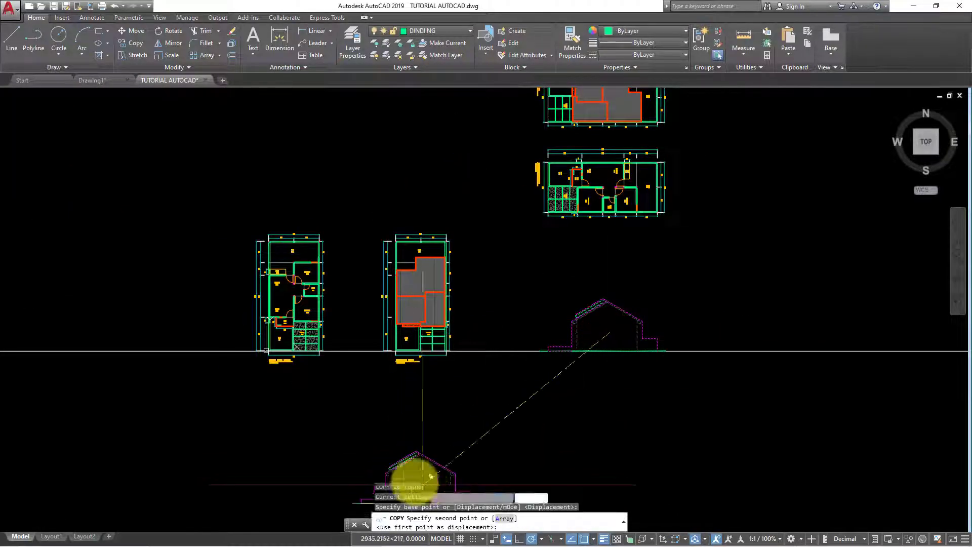
key(Escape)
scroll(618, 329, up, 3)
scroll(494, 321, up, 2)
click(481, 342)
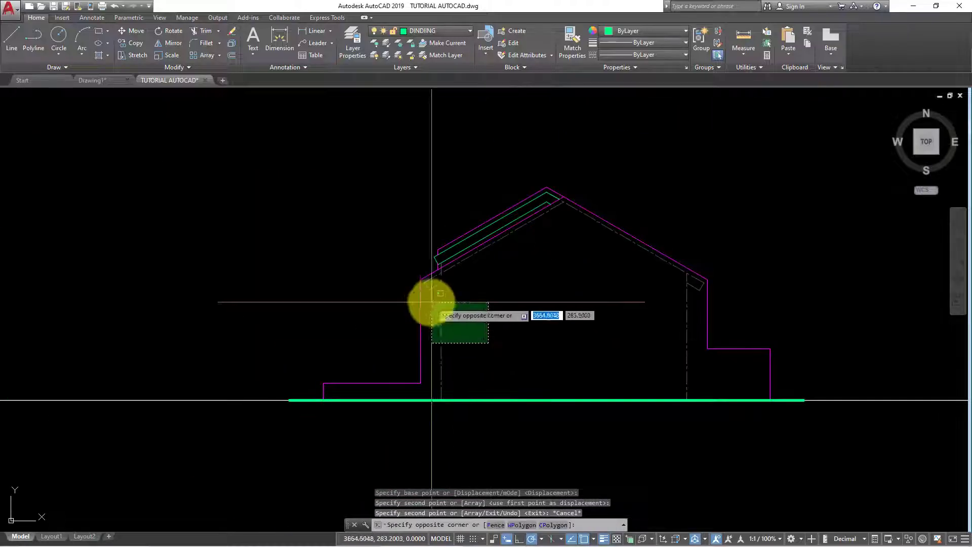
click(431, 299)
scroll(452, 298, up, 4)
key(Escape)
click(476, 313)
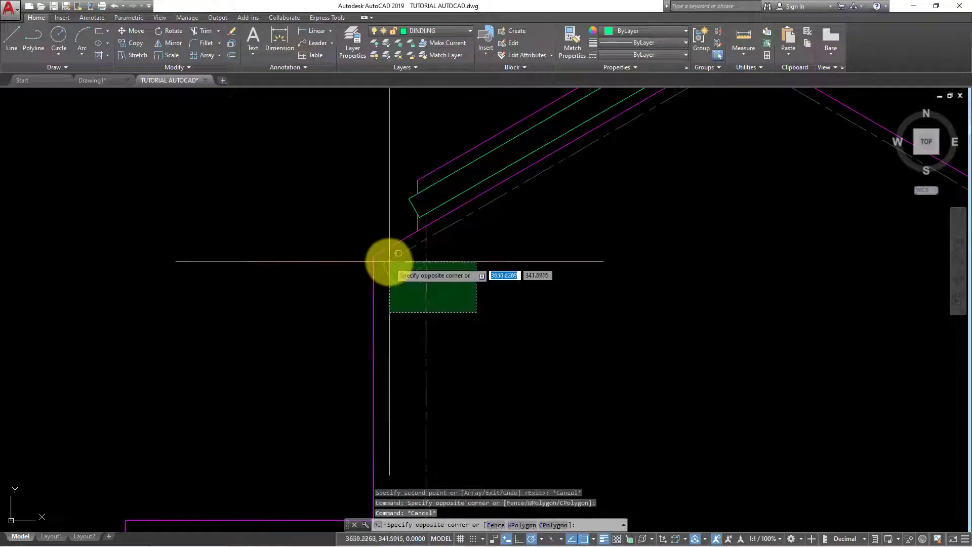
click(413, 280)
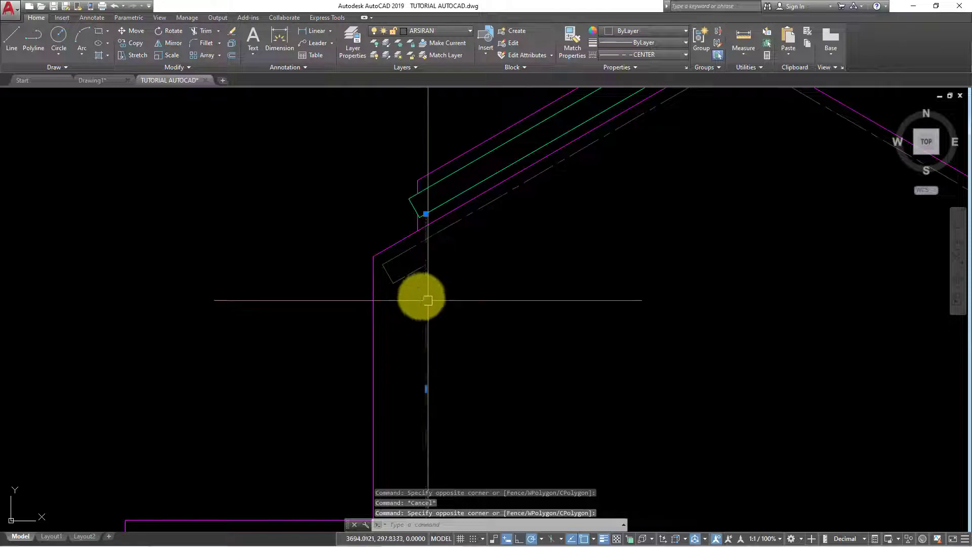
click(427, 301)
click(386, 265)
text(e)
key(Return)
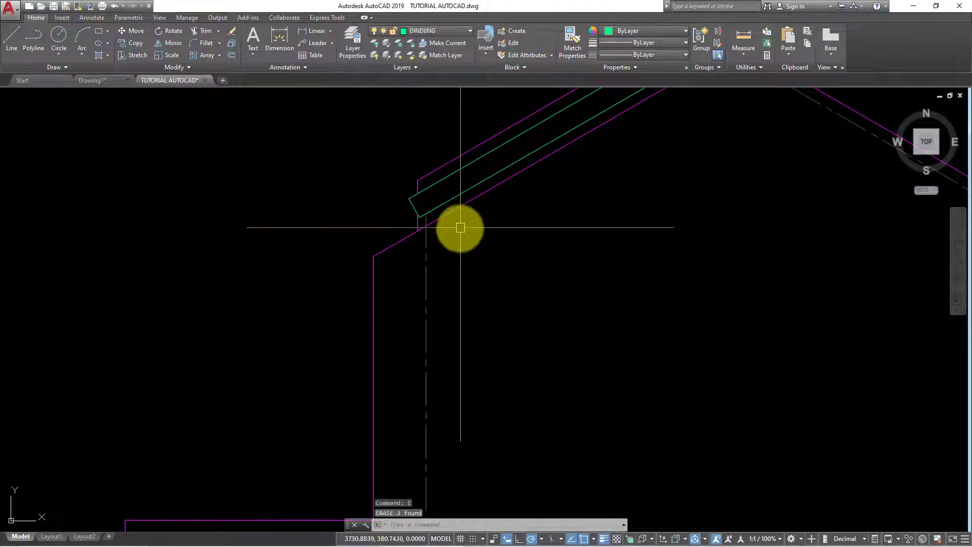
scroll(460, 228, down, 5)
scroll(692, 282, up, 3)
scroll(683, 238, up, 2)
click(682, 235)
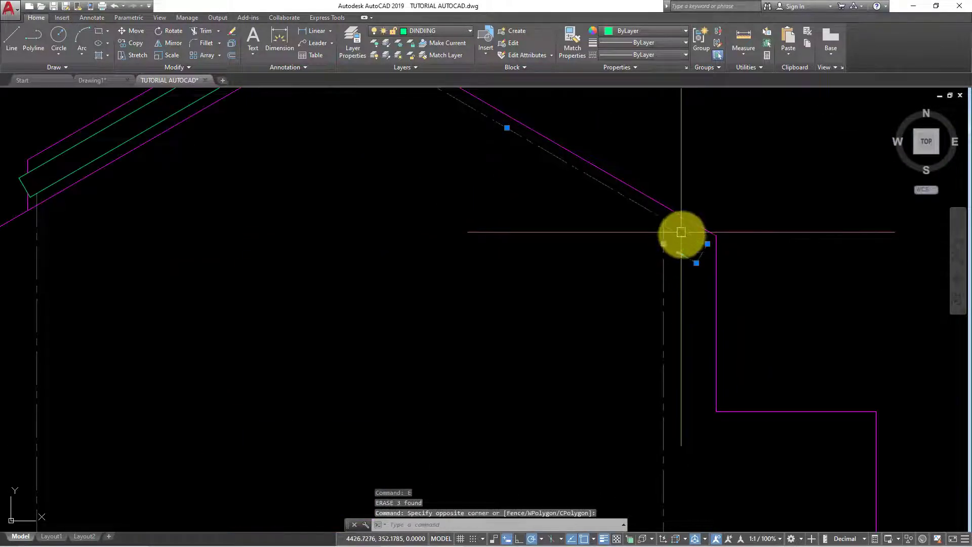
key(Delete)
scroll(658, 238, down, 3)
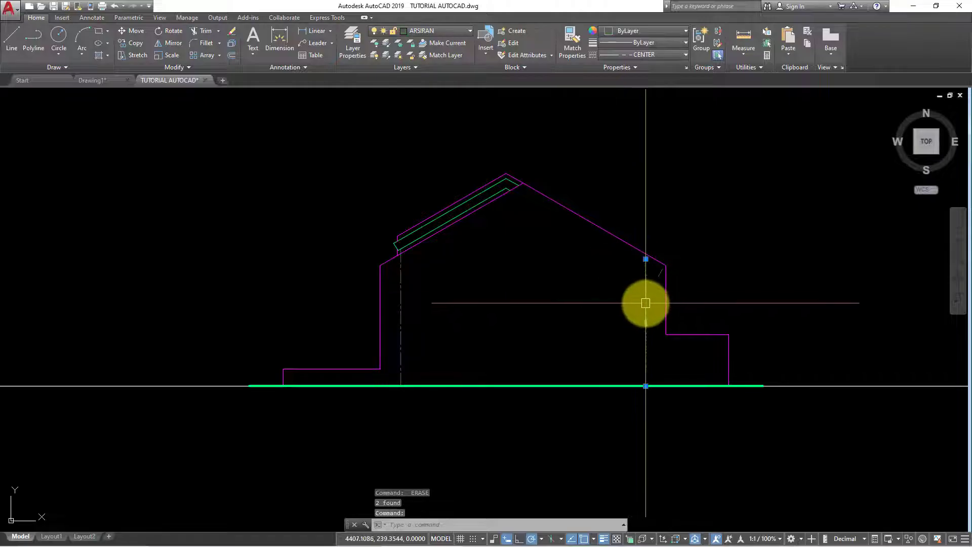
text(e)
key(Return)
scroll(651, 280, up, 2)
middle_drag(403, 304, 460, 299)
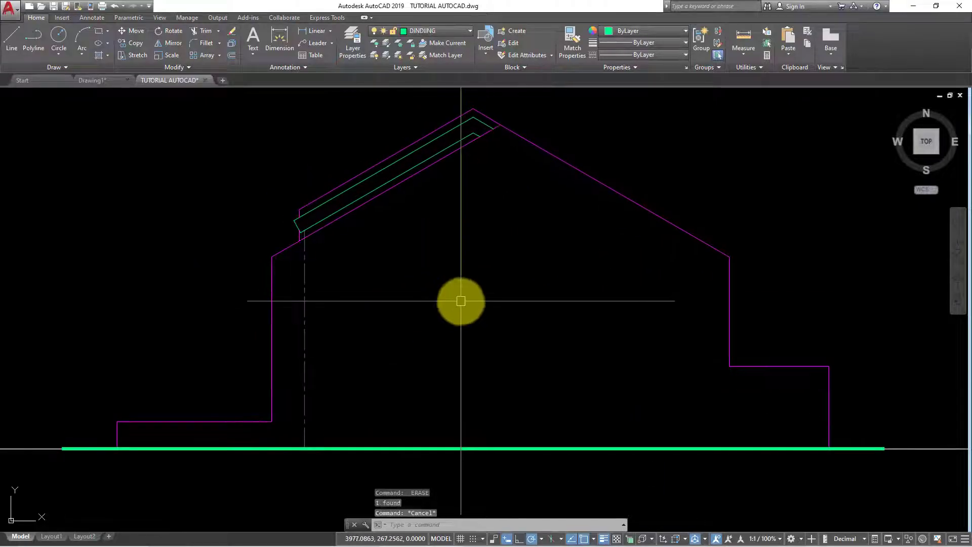
text(tr)
key(Return)
key(Return)
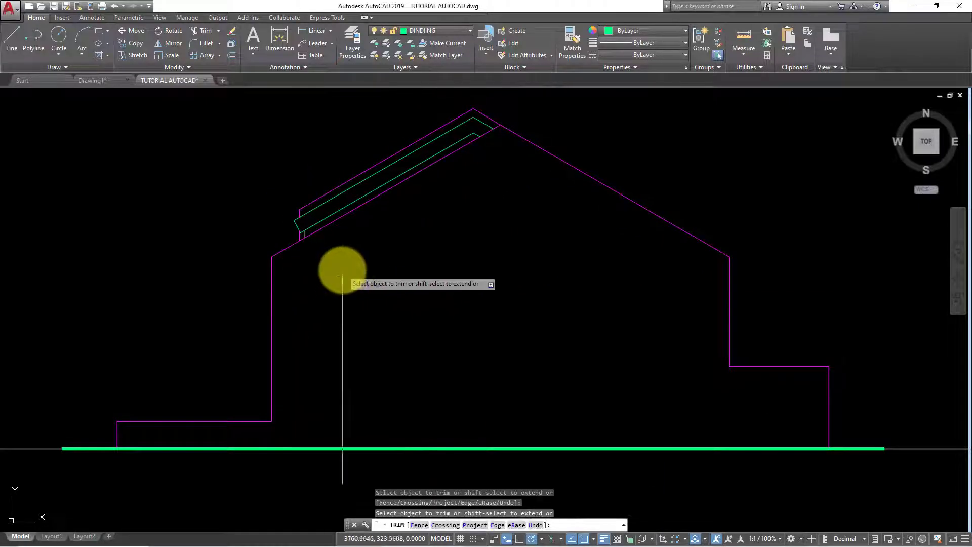
key(Escape)
scroll(352, 308, up, 2)
key(Return)
scroll(304, 238, up, 1)
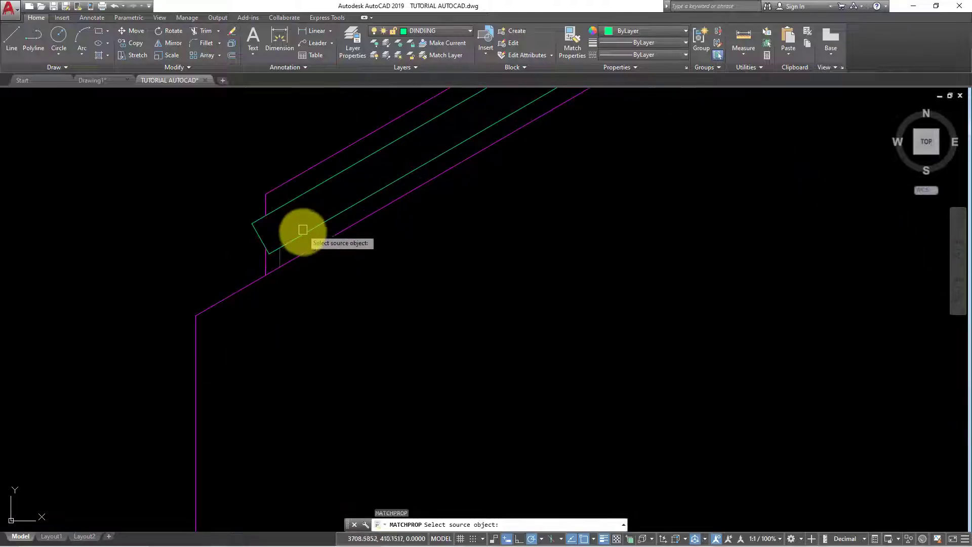
click(299, 228)
scroll(284, 249, up, 2)
scroll(267, 270, down, 3)
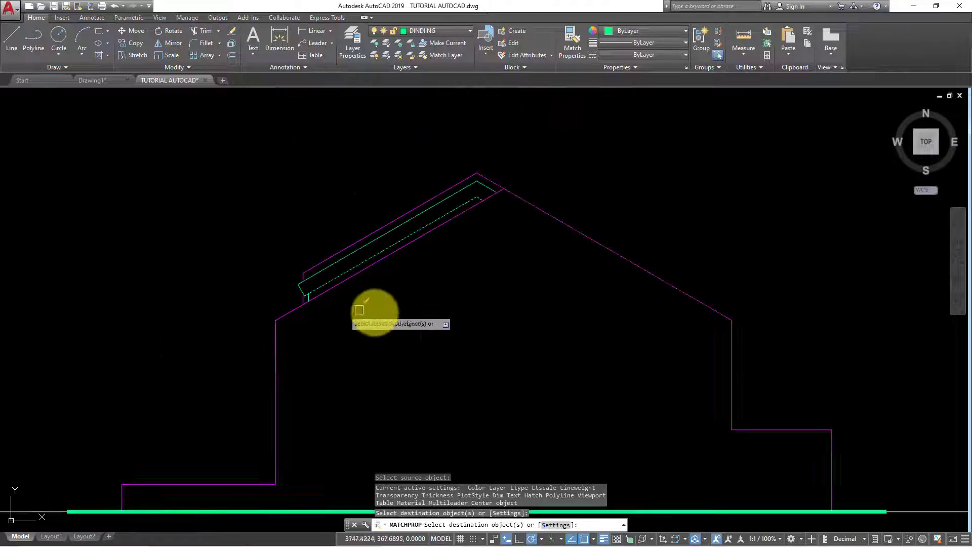
scroll(373, 315, down, 2)
key(Escape)
mouse_move(410, 293)
middle_down()
mouse_move(360, 218)
mouse_move(412, 245)
middle_up()
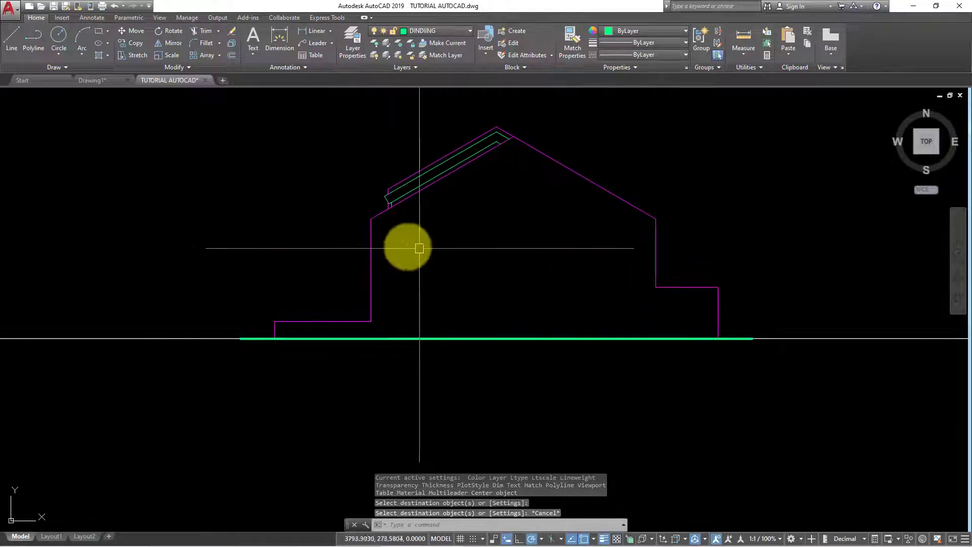
scroll(506, 276, down, 2)
scroll(498, 296, down, 3)
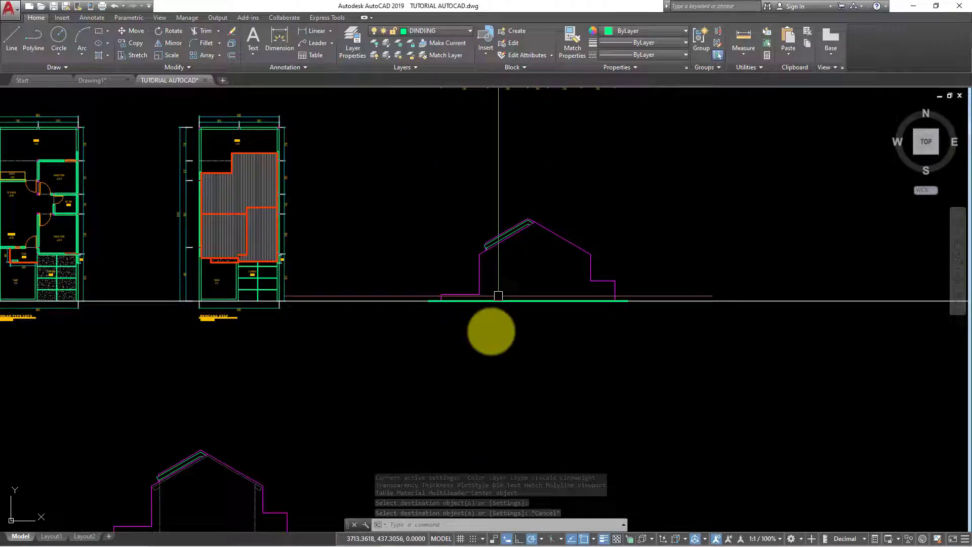
Step: View the SketchUp house model from the Right standard view, then minimise SketchUp
click(547, 526)
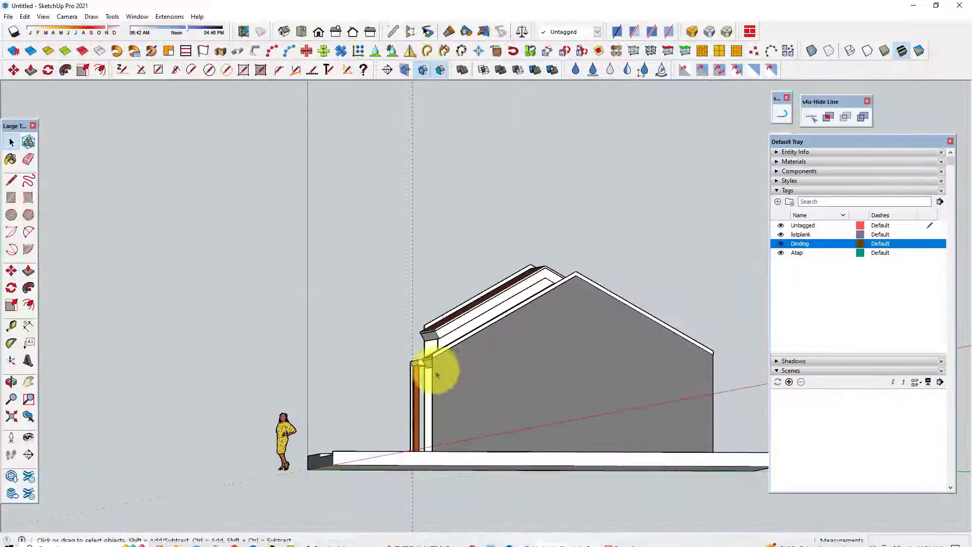
mouse_move(415, 344)
middle_down()
mouse_move(386, 342)
mouse_move(418, 337)
middle_up()
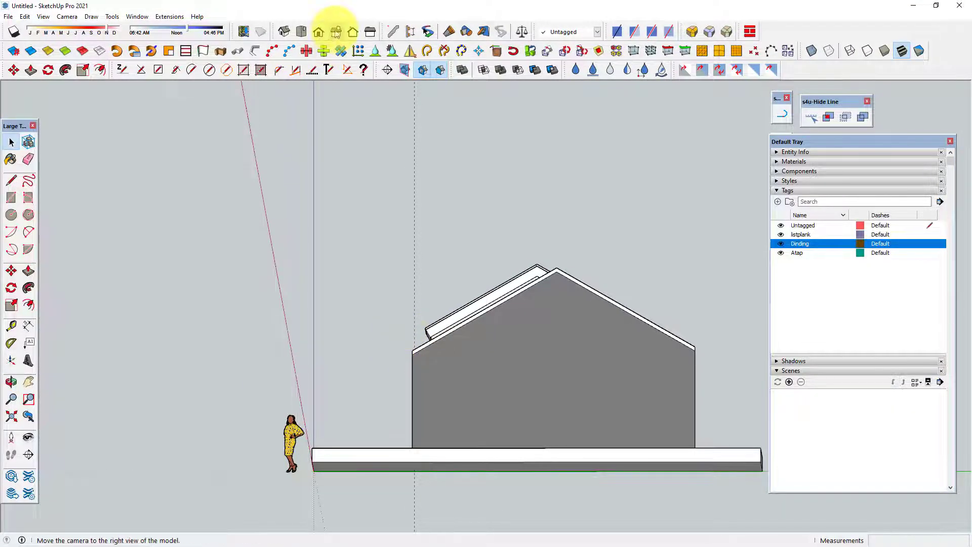
click(336, 34)
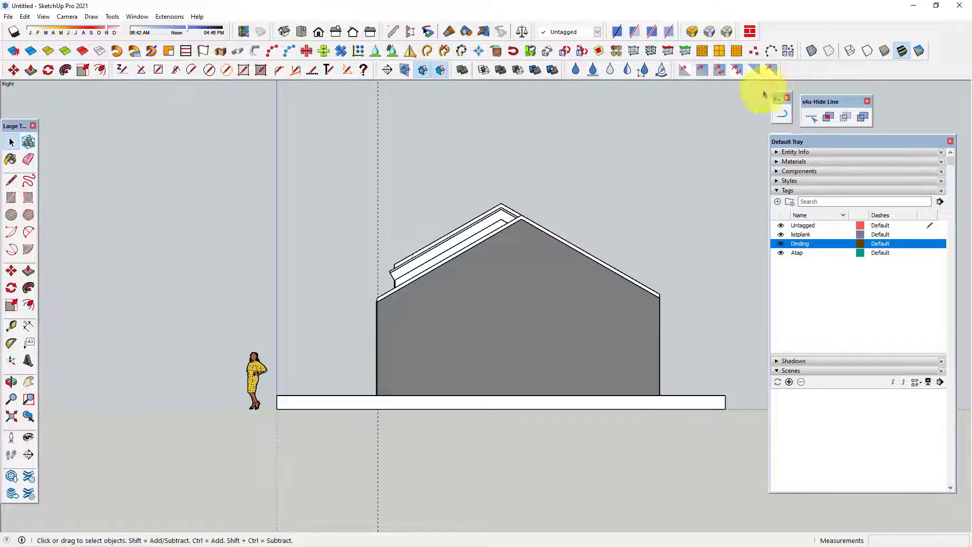
click(905, 10)
scroll(542, 281, up, 5)
mouse_move(542, 284)
middle_down()
mouse_move(471, 332)
mouse_move(315, 299)
mouse_move(325, 282)
middle_up()
scroll(471, 332, down, 4)
Step: Copy the RENCANA ATAP title below the ground line and start retyping it as TAMPAK SAMPING KANAN
scroll(424, 301, up, 4)
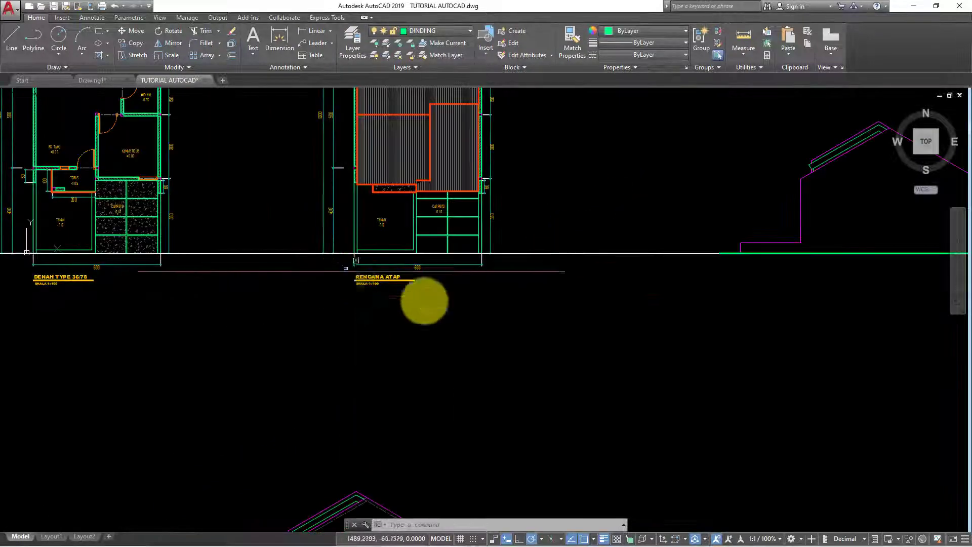
click(342, 267)
click(499, 314)
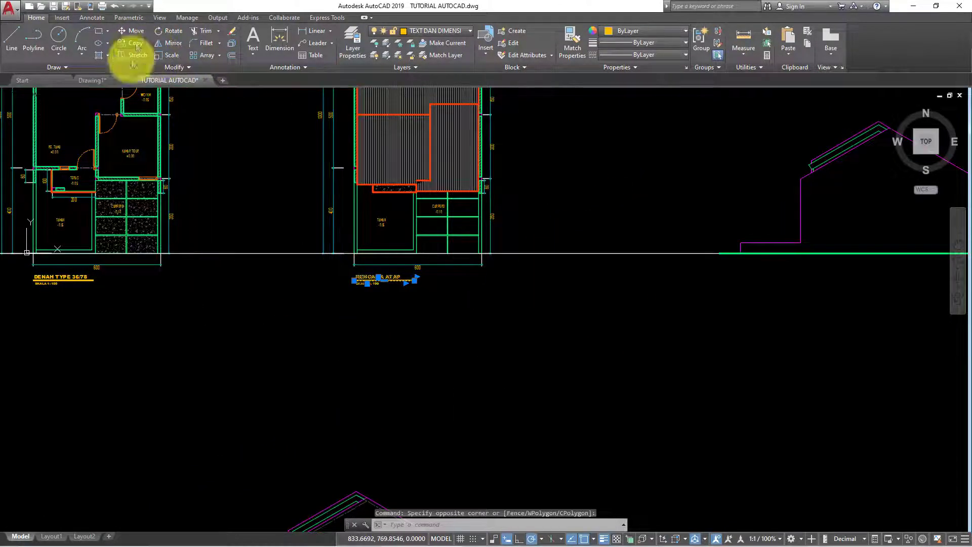
click(133, 44)
click(397, 271)
middle_drag(373, 278, 273, 301)
scroll(466, 269, up, 3)
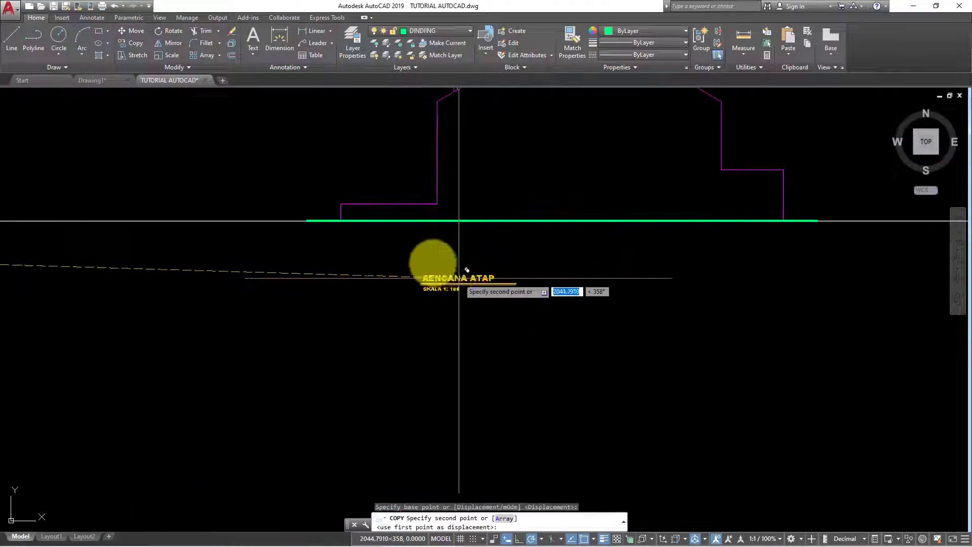
click(400, 234)
scroll(400, 230, up, 2)
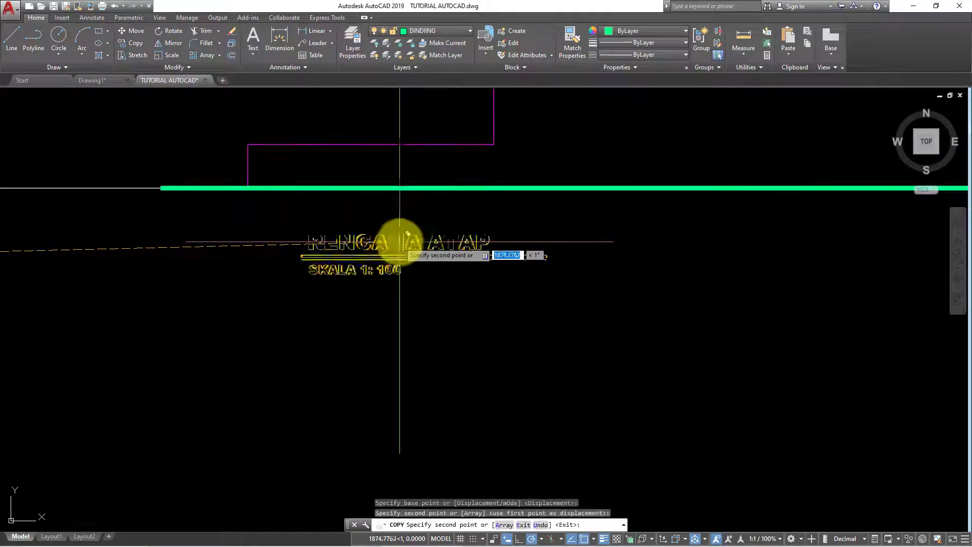
key(Return)
double_click(478, 244)
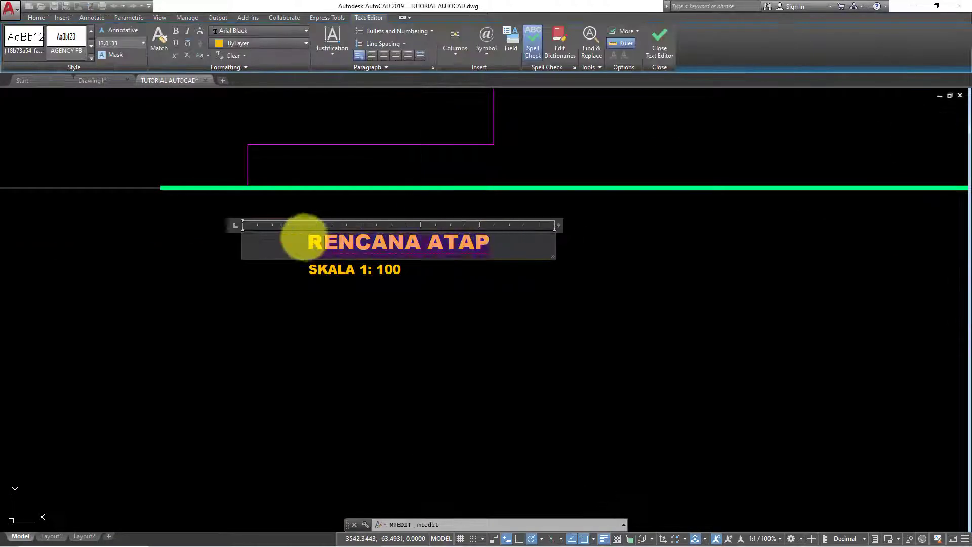
text(TAMPAK SAMPING KANAN)
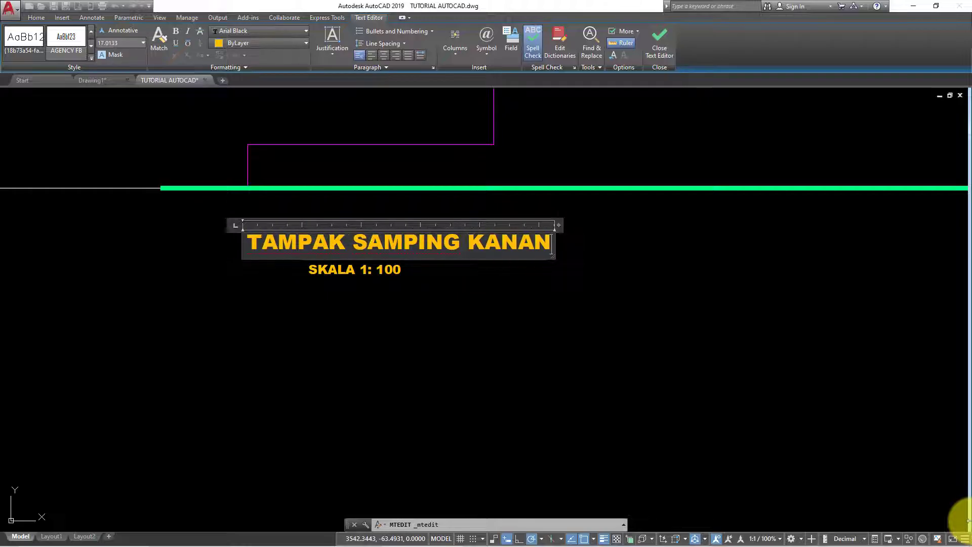
Step: Move the new TAMPAK SAMPING KANAN title into position below the green ground line
click(645, 357)
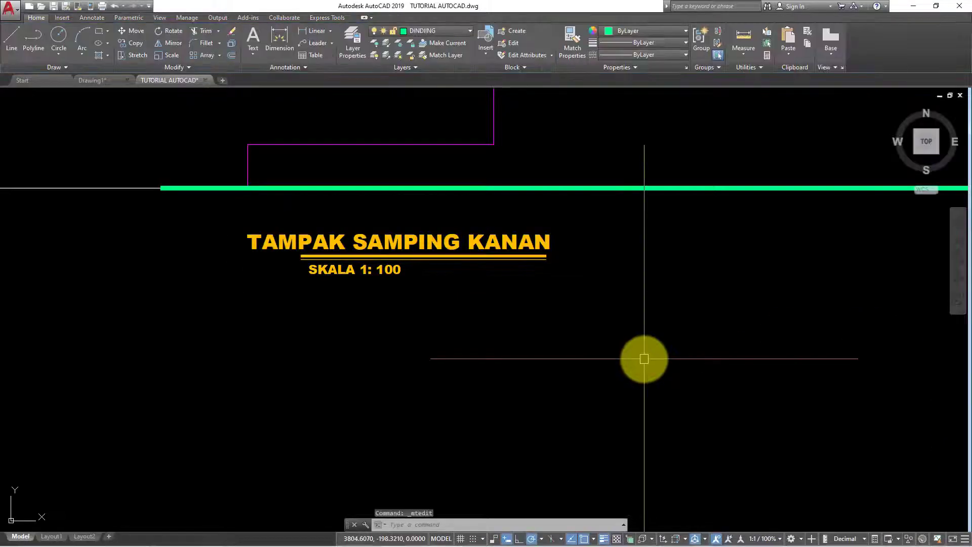
scroll(352, 251, up, 4)
click(354, 211)
scroll(354, 213, down, 4)
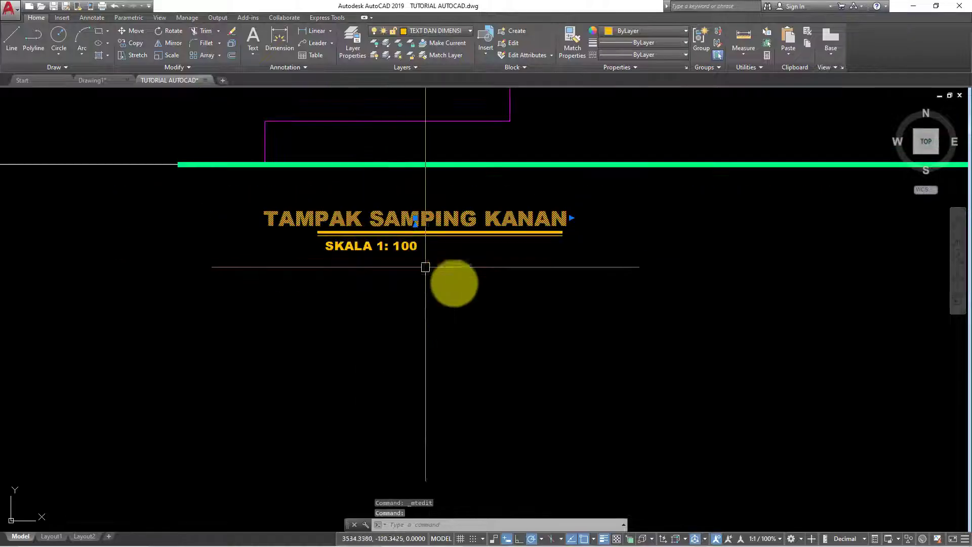
text(M)
key(Return)
click(511, 345)
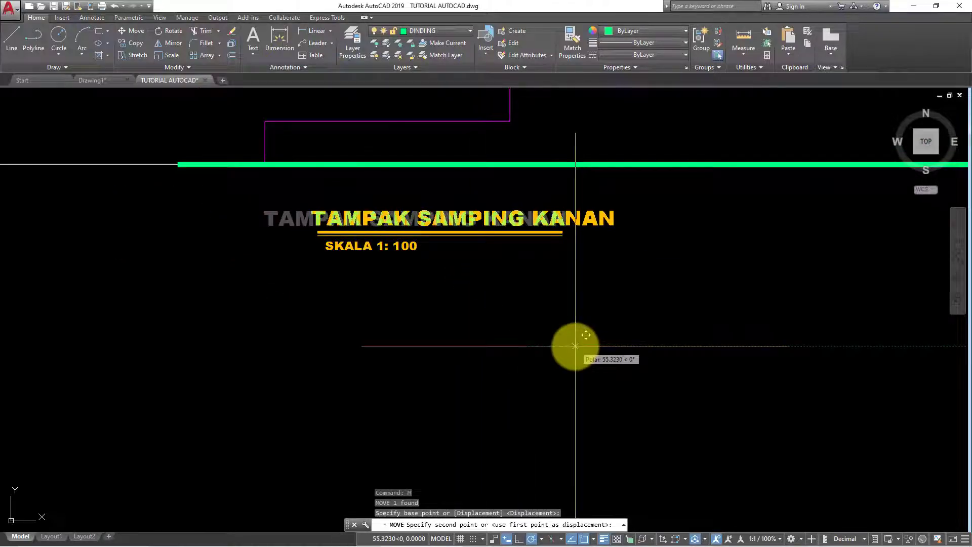
scroll(551, 254, up, 2)
click(579, 263)
Step: Stretch the title's underline so it spans the full title text
text(s)
key(Return)
scroll(574, 235, up, 3)
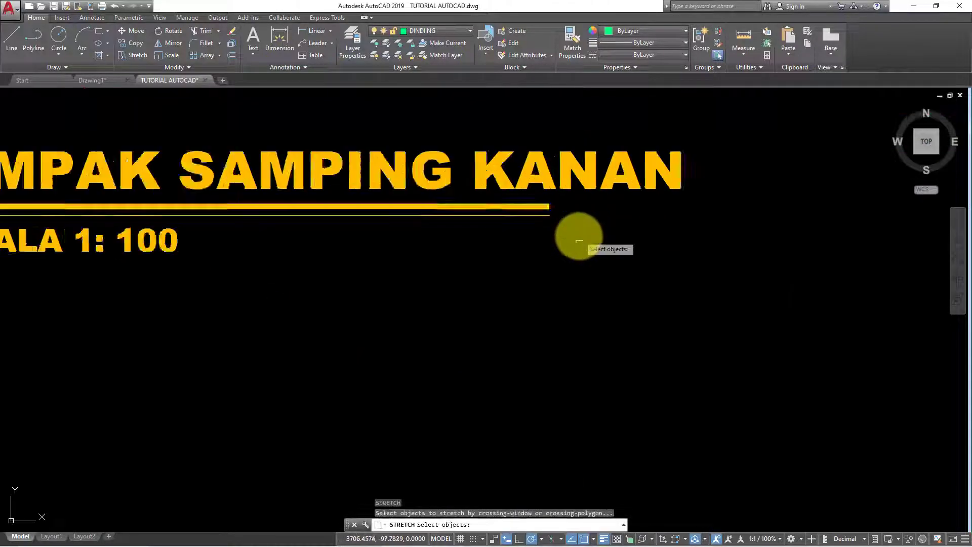
drag(574, 227, 514, 178)
key(Return)
click(539, 196)
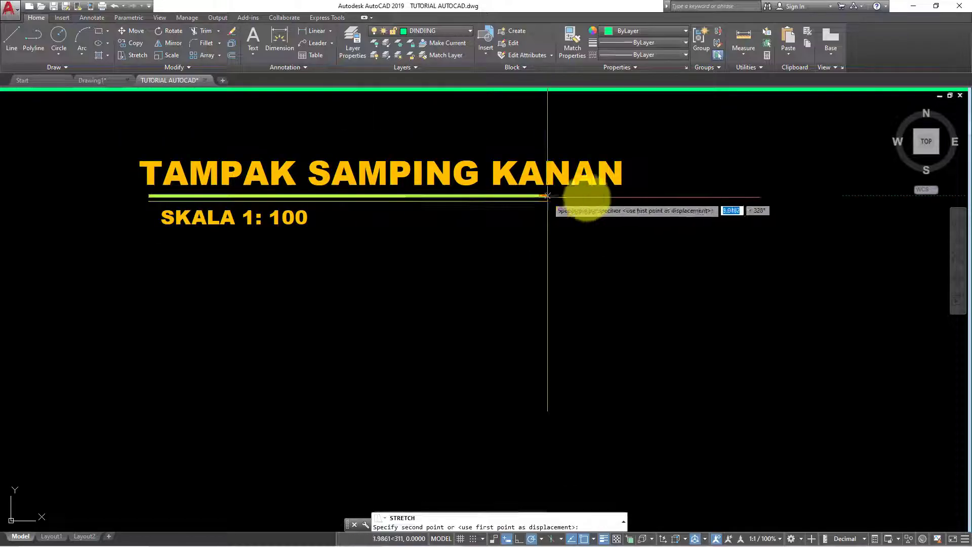
click(623, 197)
key(Escape)
Step: Pan to the plans and inspect colour options for the long white line, leaving it unchanged
scroll(612, 284, down, 3)
scroll(612, 284, down, 4)
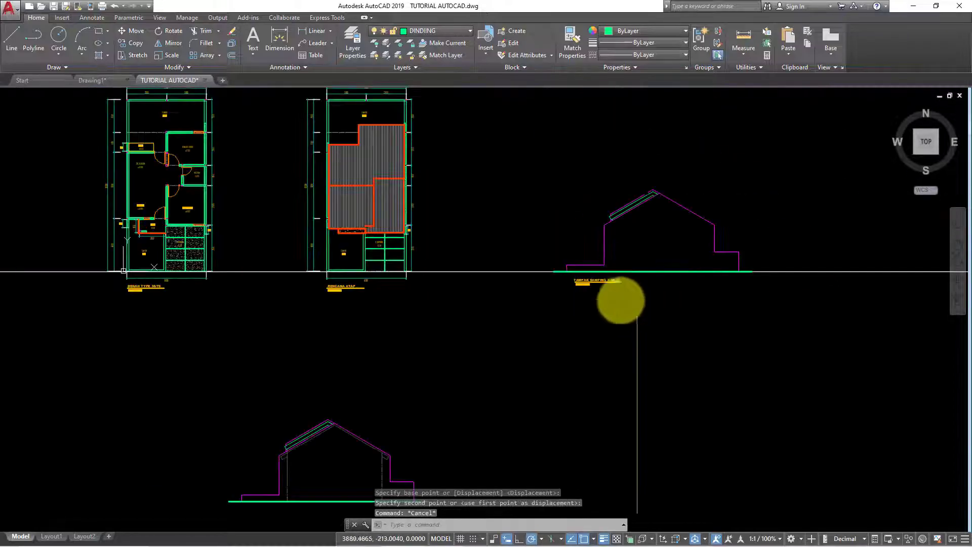
middle_drag(624, 300, 482, 288)
scroll(514, 308, down, 1)
drag(645, 309, 646, 210)
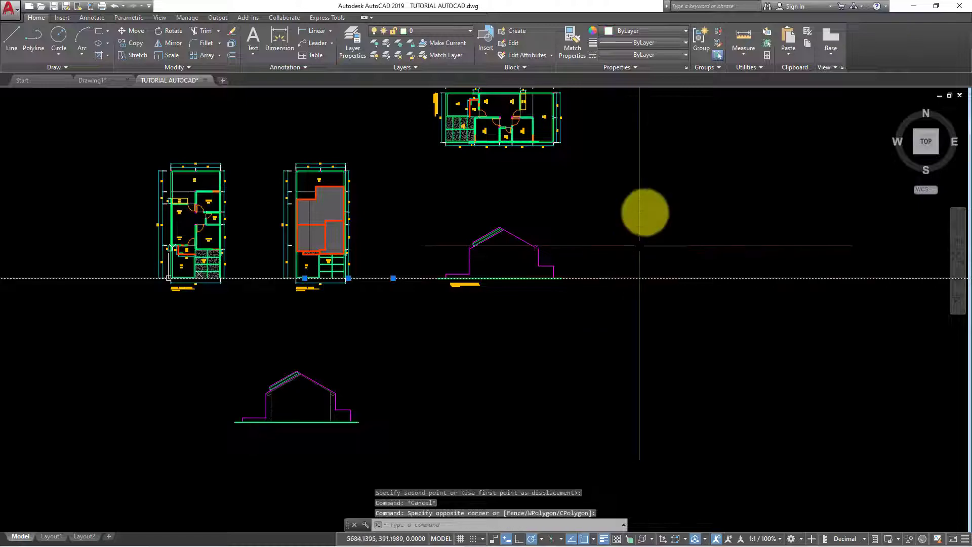
click(652, 31)
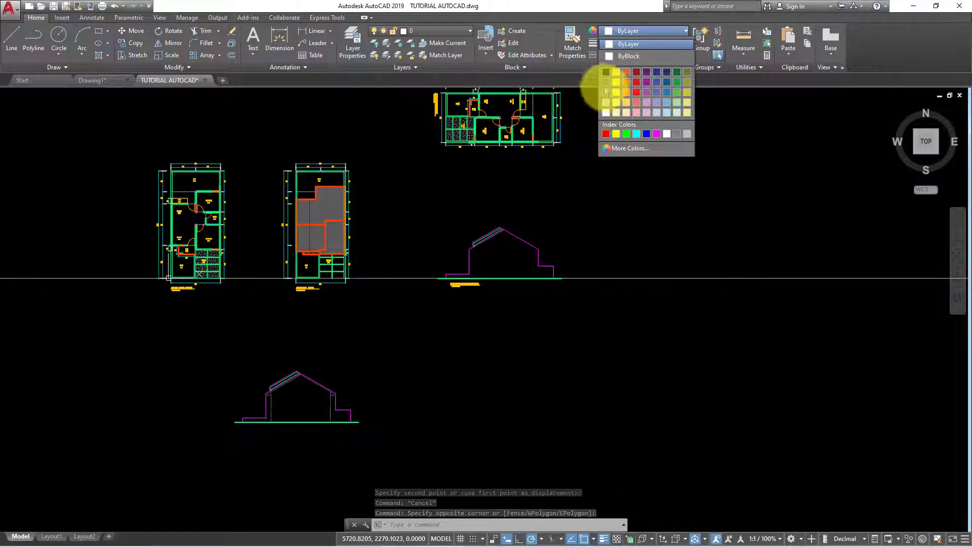
key(Escape)
Step: Pan back to centre the titled right-side elevation in view
scroll(557, 284, up, 2)
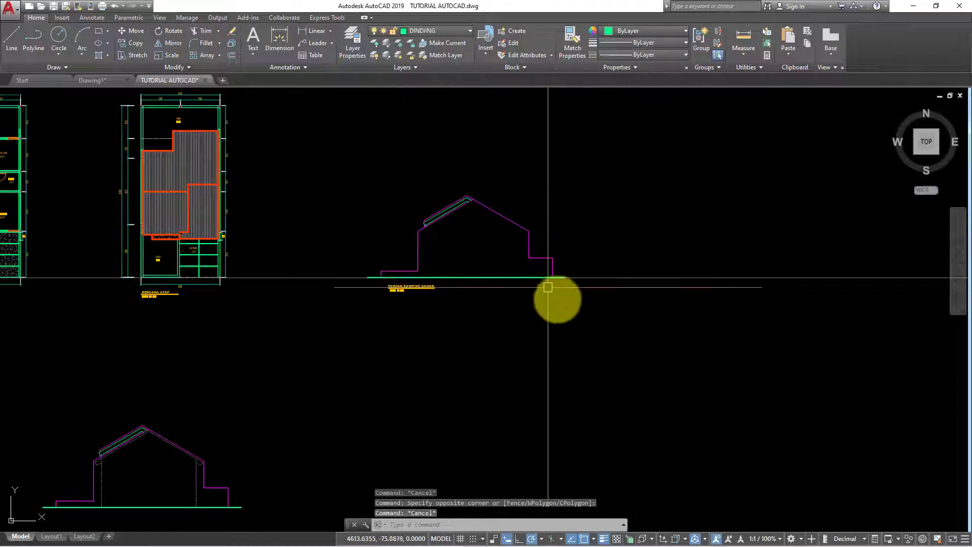
mouse_move(559, 330)
middle_down()
mouse_move(582, 352)
mouse_move(562, 382)
middle_up()
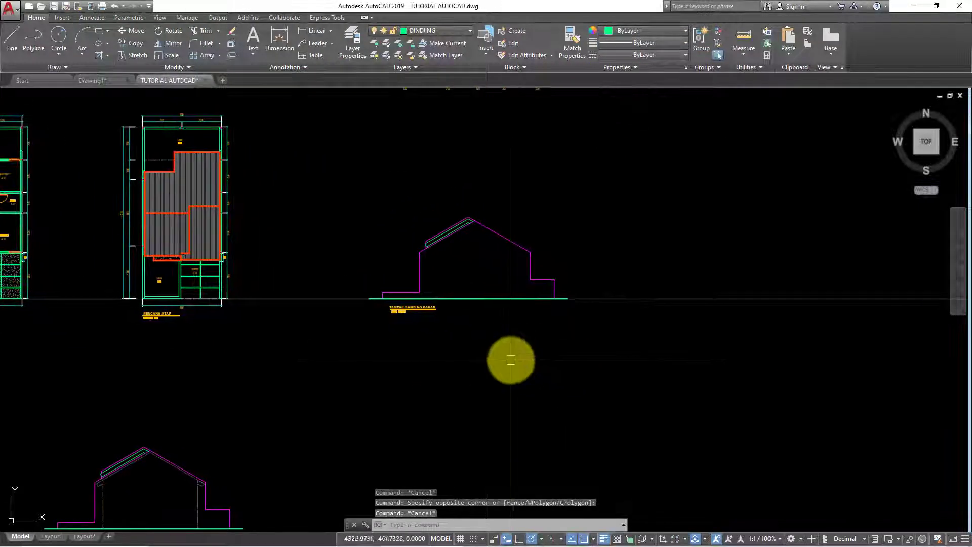
mouse_move(507, 360)
middle_down()
mouse_move(430, 305)
mouse_move(507, 256)
mouse_move(423, 297)
mouse_move(479, 301)
mouse_move(579, 283)
middle_up()
scroll(508, 257, up, 1)
scroll(460, 275, up, 2)
middle_drag(445, 286, 410, 295)
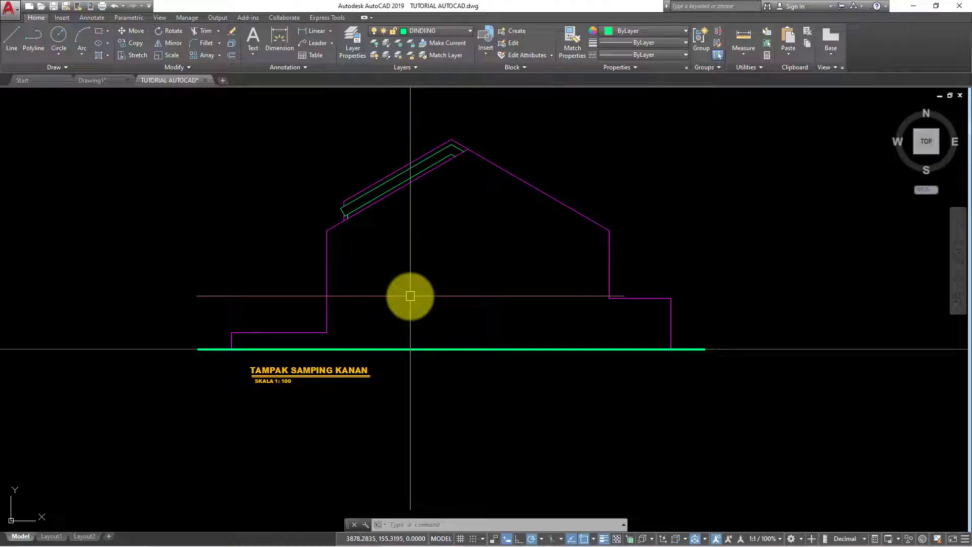
middle_drag(410, 296, 321, 279)
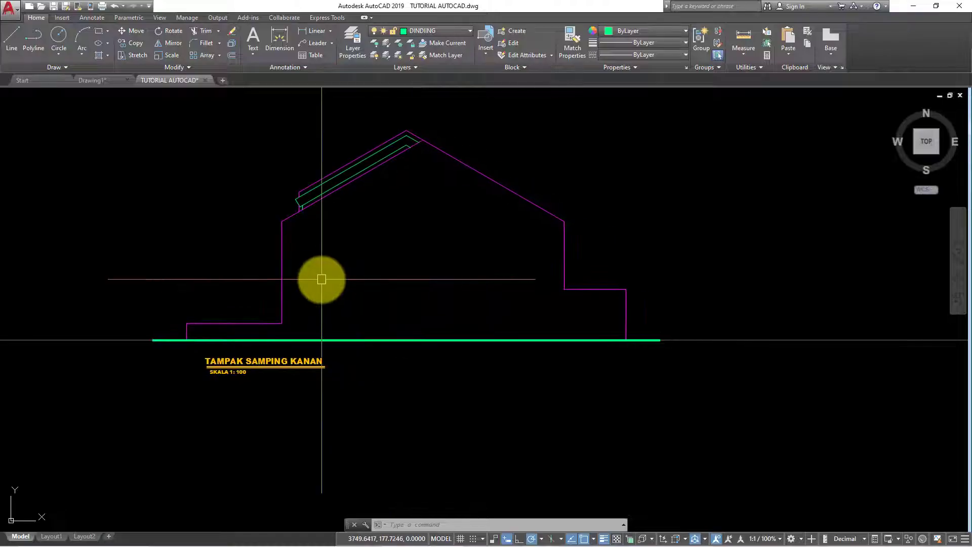